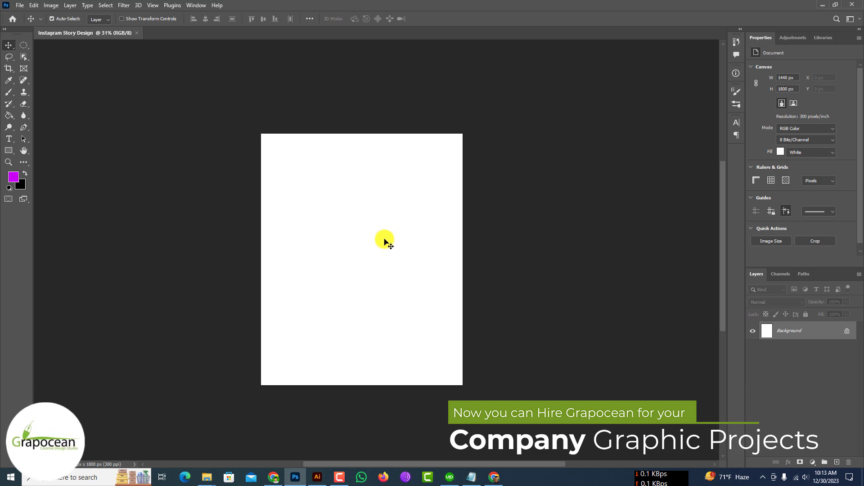
- Open the skyline, light-gray concrete wall, tile-brick wall and the black and blue car photos from Downloads, cancelling the ICC profile prompt
scroll(413, 243, "down", 2)
scroll(405, 243, "up", 5)
scroll(355, 237, "down", 4)
scroll(355, 239, "up", 1)
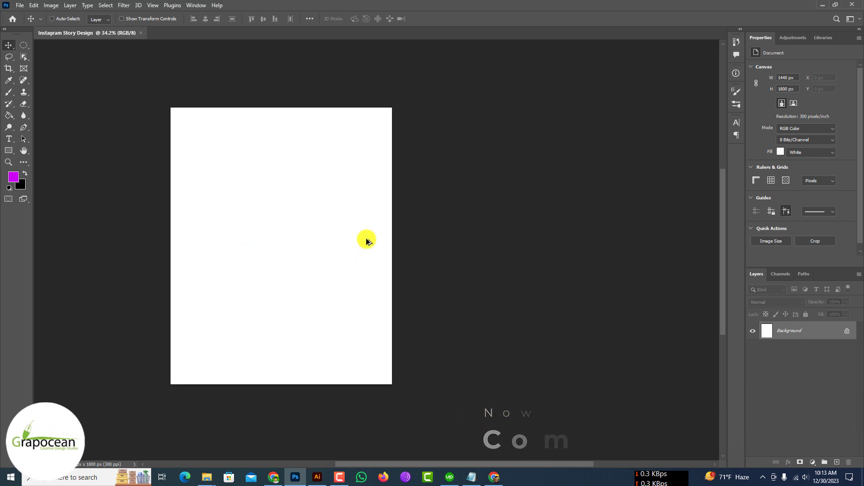
left_click(20, 5)
left_click(35, 24)
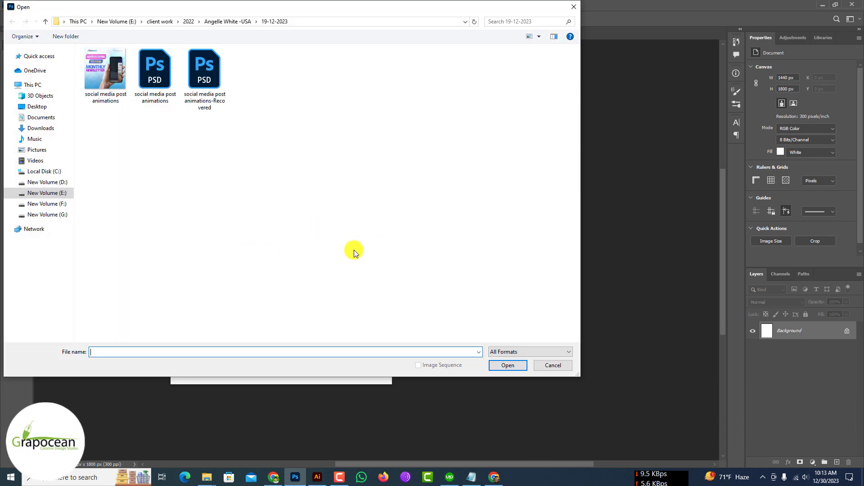
left_click(41, 128)
left_click(95, 97)
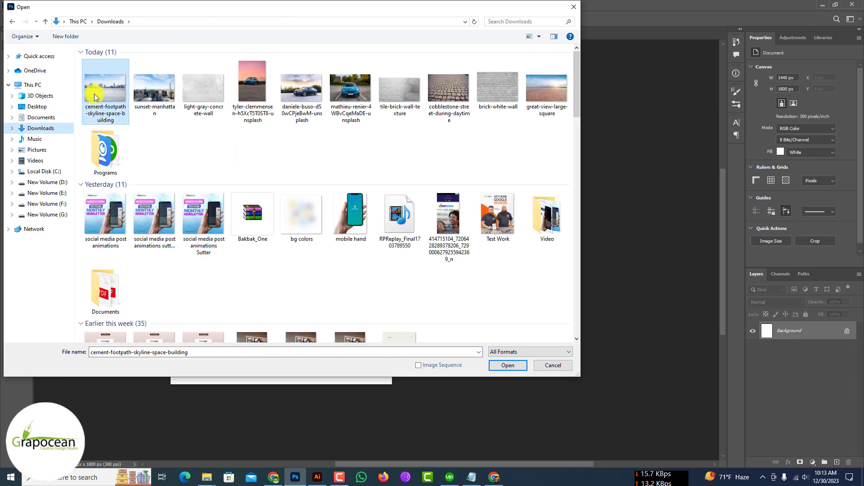
left_click(301, 90, "ctrl")
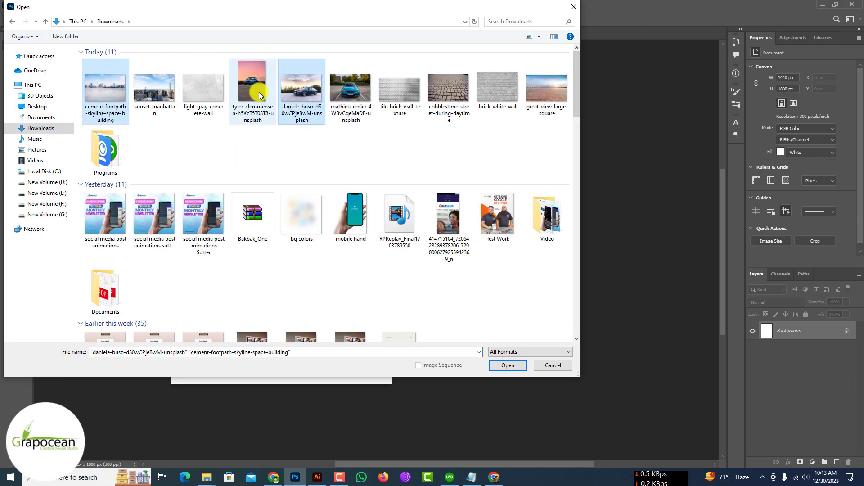
left_click(252, 90, "ctrl")
left_click(203, 92, "ctrl")
left_click(400, 90, "ctrl")
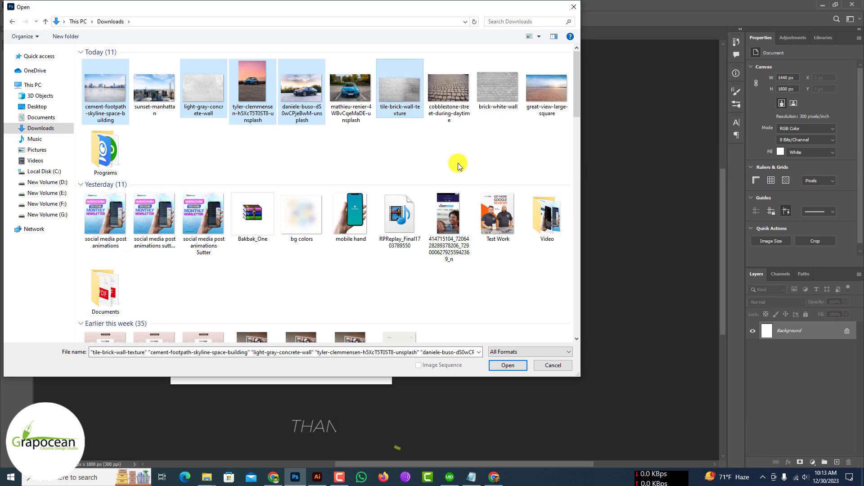
left_click(508, 365)
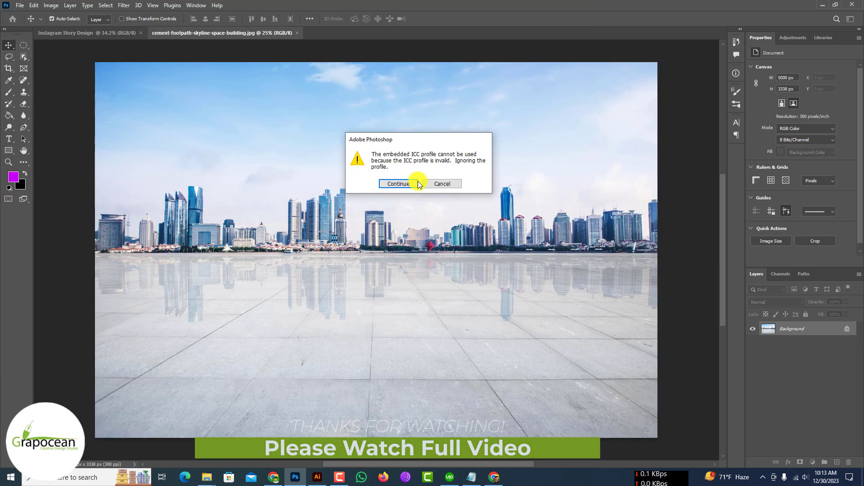
left_click(441, 185)
- Unlock the skyline photo, move it into the Instagram Story Design document, and scale it to about 31% across the canvas's lower part
left_click(847, 329)
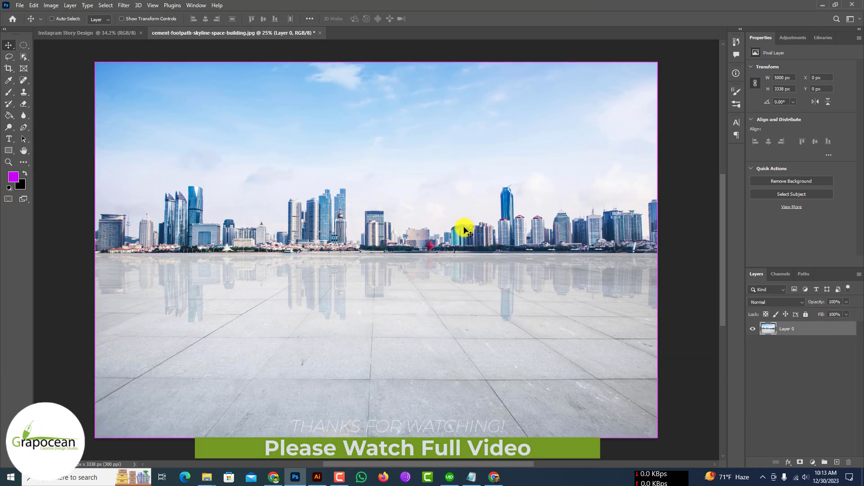
left_click_drag(187, 66, 366, 234)
key("ctrl+t")
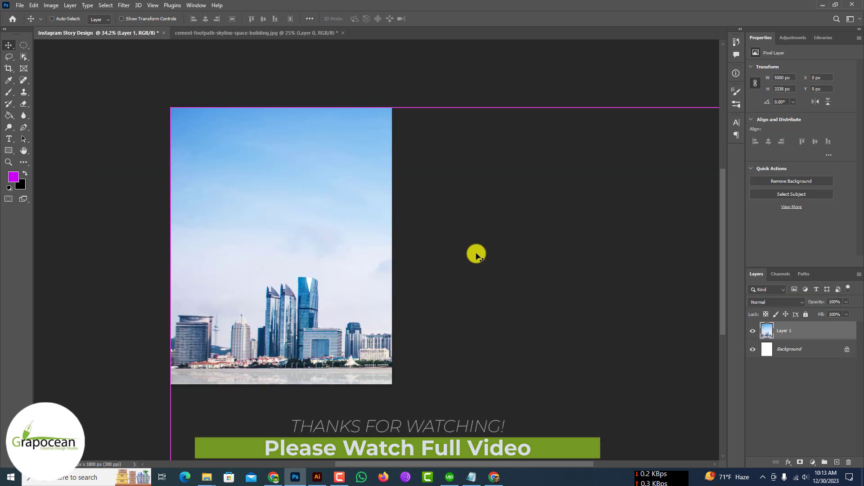
left_click_drag(171, 108, 389, 284)
left_click_drag(504, 349, 236, 290)
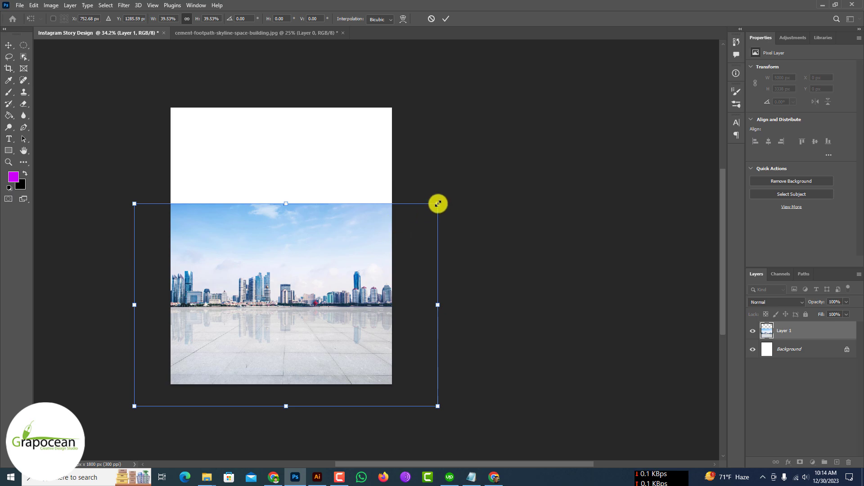
left_click_drag(438, 205, 400, 225)
left_click_drag(311, 295, 311, 294)
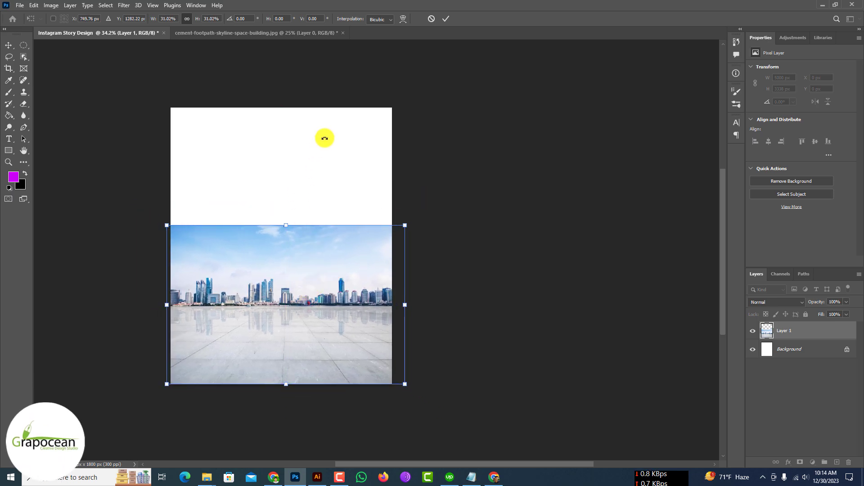
left_click(446, 19)
left_click(304, 281, "ctrl")
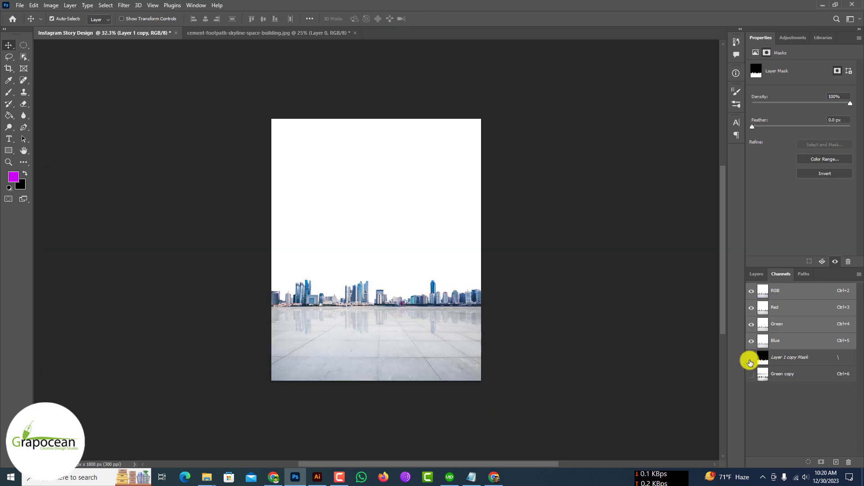
left_click(380, 298)
left_click(387, 318)
key("ctrl+semicolon")
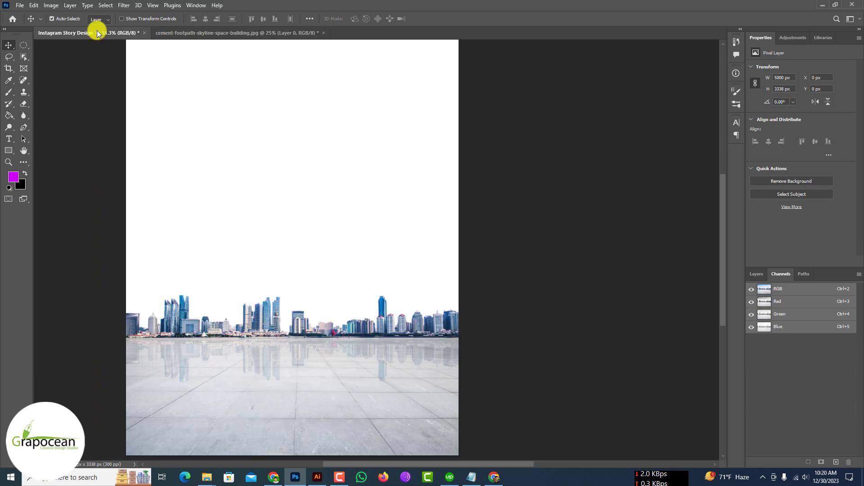
key("ctrl+o")
left_click(301, 93)
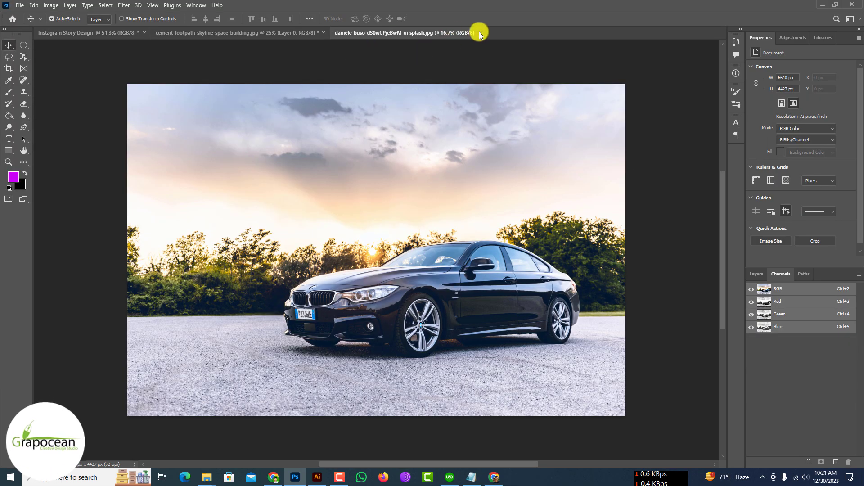
left_click(479, 34)
- Open the photo of the blue car against the pink sunset sky from the Downloads folder
left_click(20, 5)
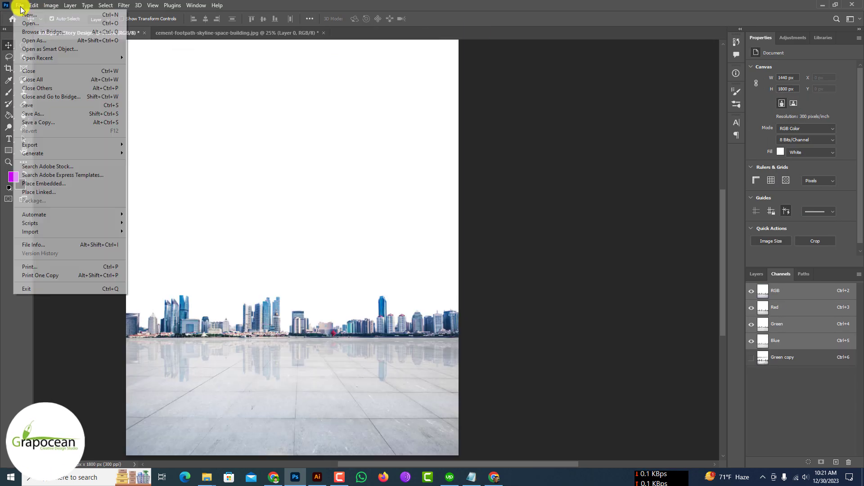
left_click(27, 23)
left_click(253, 89)
left_click(507, 365)
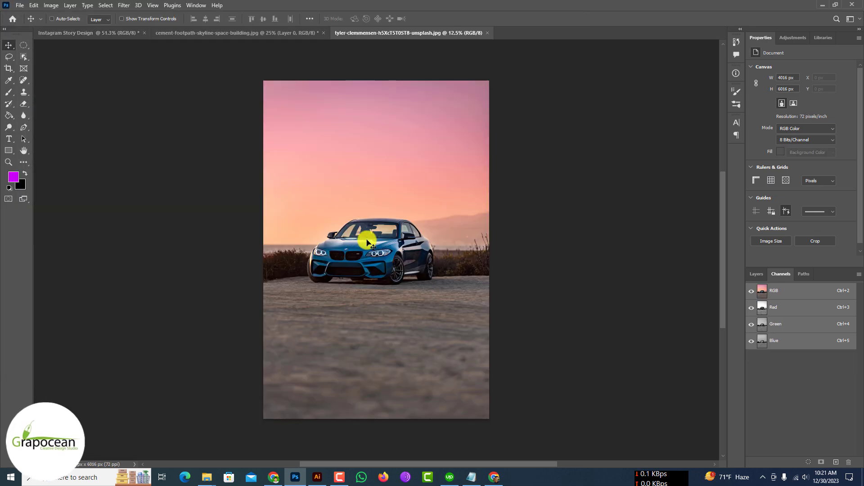
- Activate the Pen tool for outlining the blue car, starting at the gap beneath its front bumper
scroll(374, 239, "up", 4)
scroll(498, 299, "down", 1)
key("p")
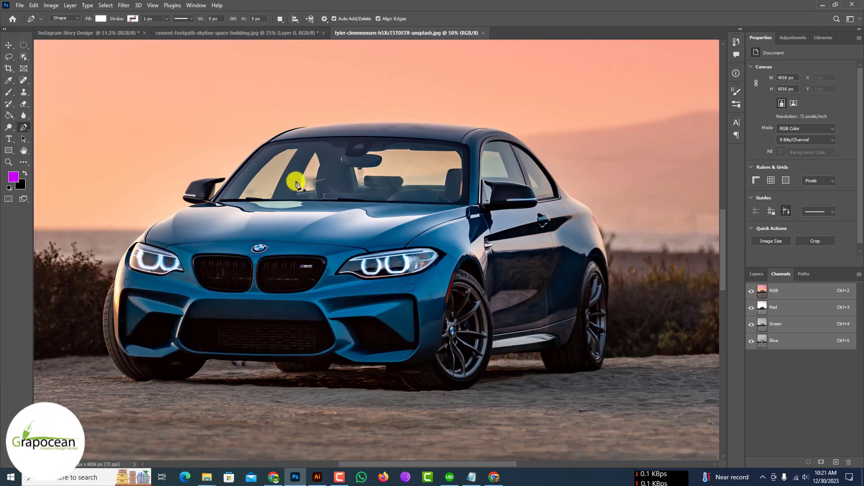
scroll(195, 243, "up", 1)
scroll(571, 316, "up", 3)
scroll(577, 239, "down", 3)
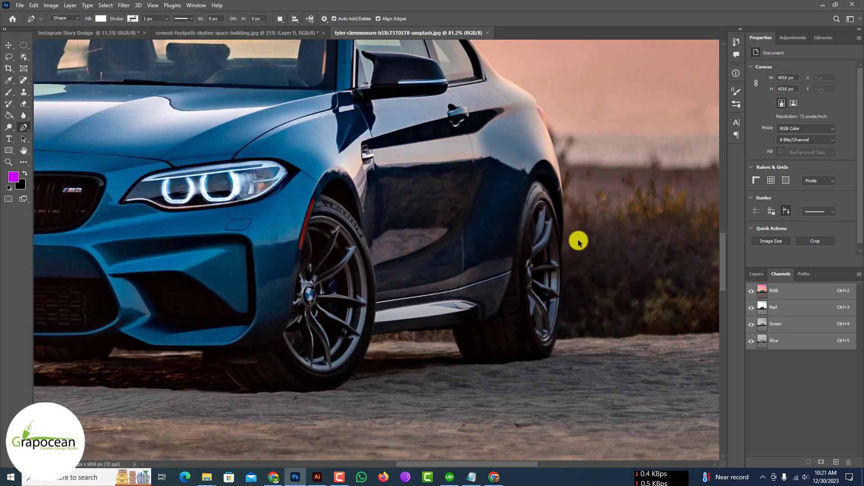
scroll(353, 293, "up", 8)
scroll(370, 241, "down", 2)
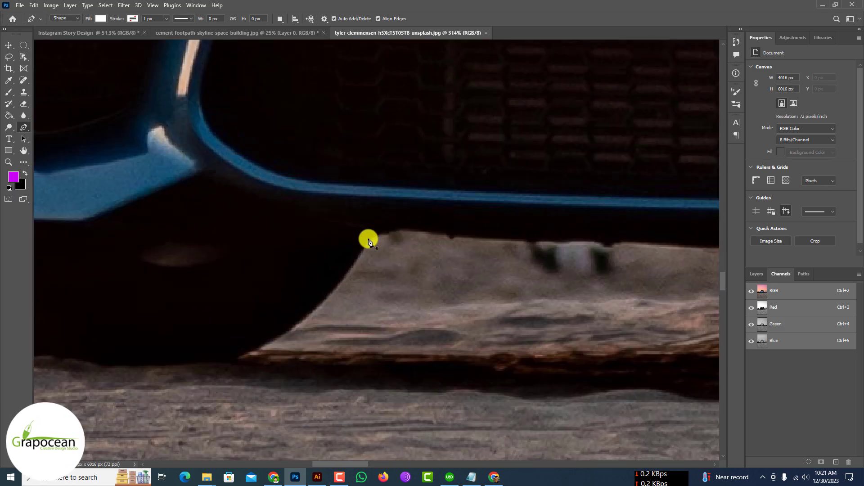
left_click(368, 237)
left_click_drag(368, 238, 437, 172)
left_click_drag(350, 266, 297, 293)
key("ctrl+z")
key("ctrl+z")
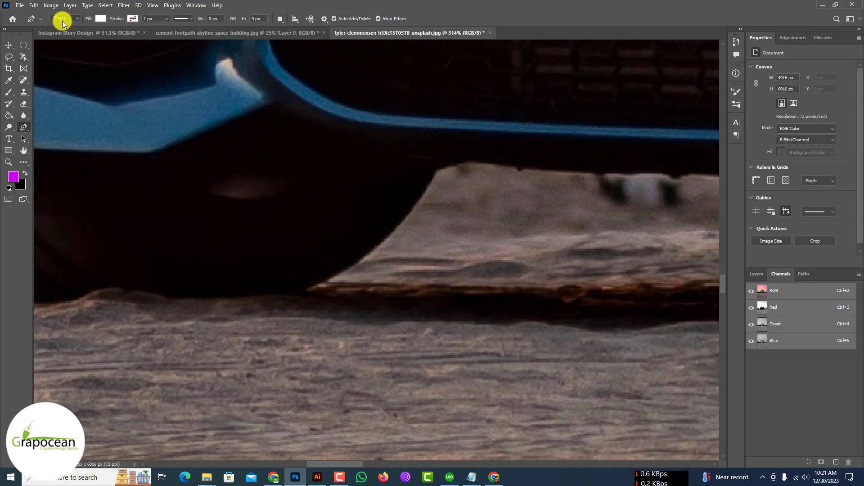
- Set the Pen tool to Path mode and start the car's outline along the front tire's inner edge below the bumper
left_click(63, 19)
left_click(63, 33)
key("ctrl+z")
left_click_drag(358, 273, 316, 300)
key("ctrl+z")
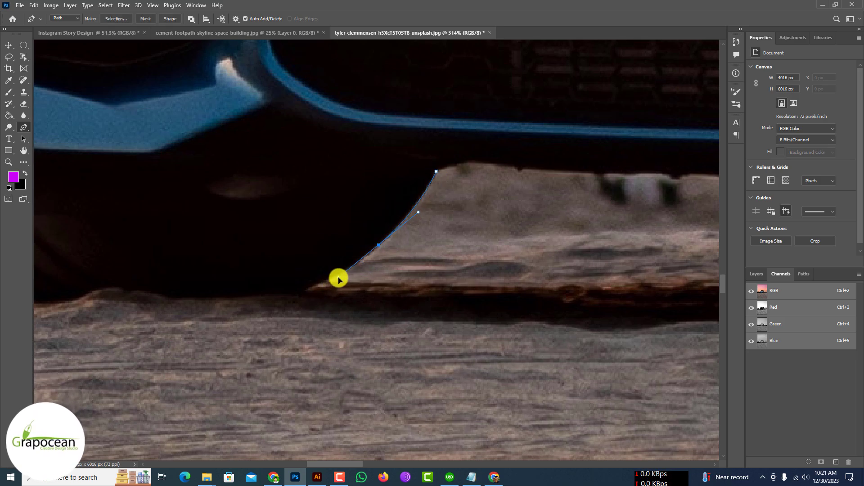
- Continue the path along the bottom of the front tire, following its contact line with the ground
mouse_move(218, 298)
left_mouse_down()
mouse_move(134, 295)
mouse_move(489, 305)
left_mouse_up()
left_click_drag(342, 309, 299, 321)
key("ctrl+z")
left_click_drag(391, 300, 366, 308)
left_click_drag(281, 302, 233, 289)
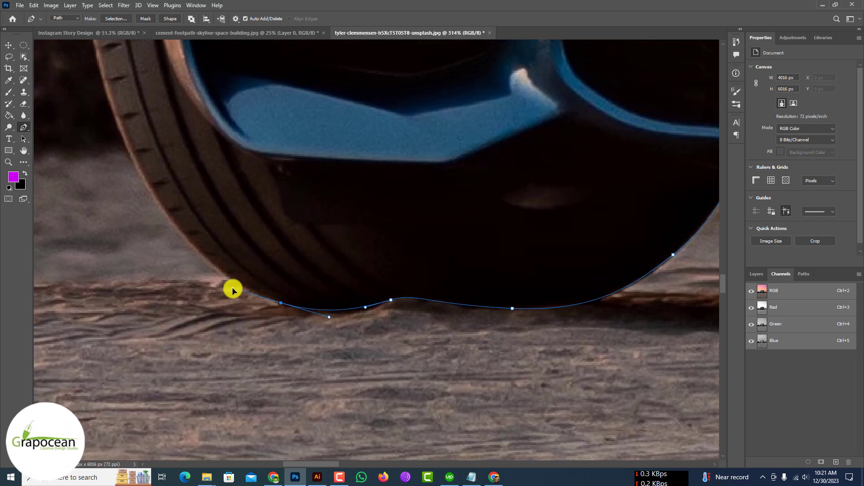
- Trace the path up the front tire's outer edge and adjust its anchor points and handles to fit the curve
left_click_drag(100, 64, 155, 279)
left_click_drag(139, 146, 140, 97)
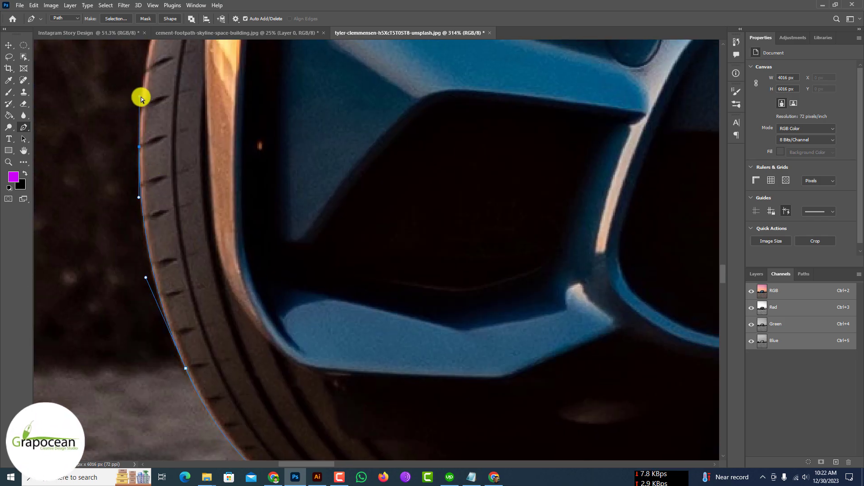
left_click_drag(157, 42, 157, 75)
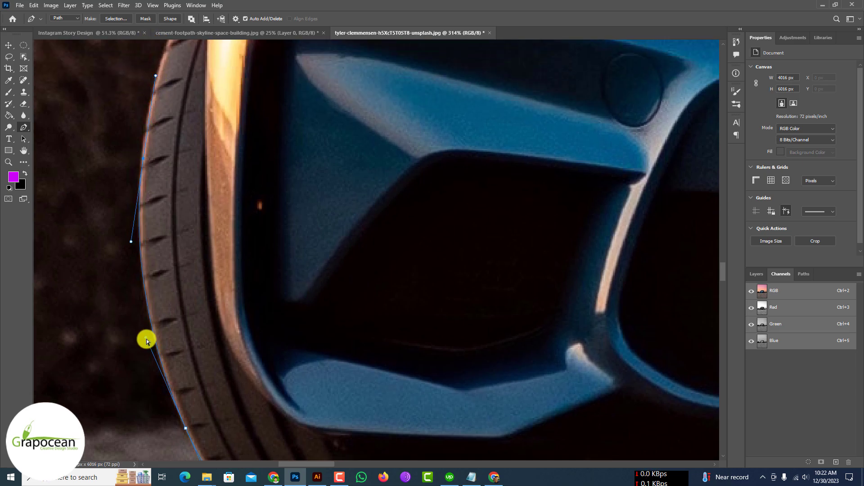
left_click_drag(147, 340, 150, 361)
left_click_drag(155, 76, 149, 99)
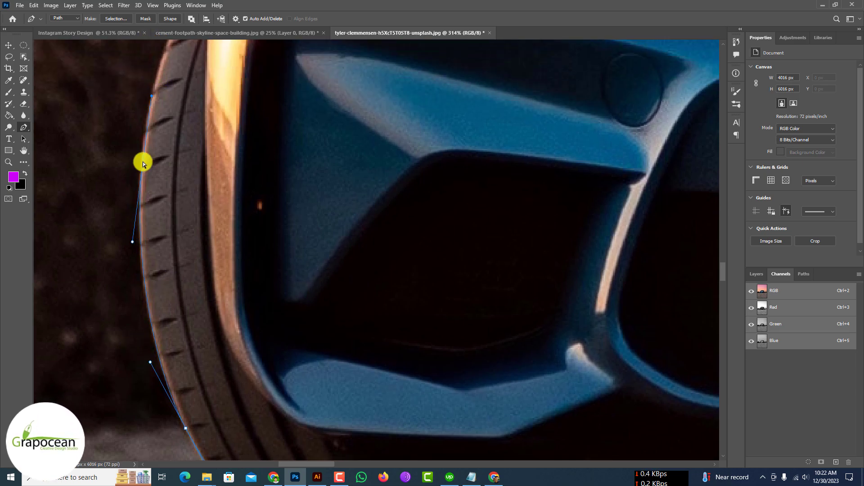
left_click_drag(141, 163, 144, 151)
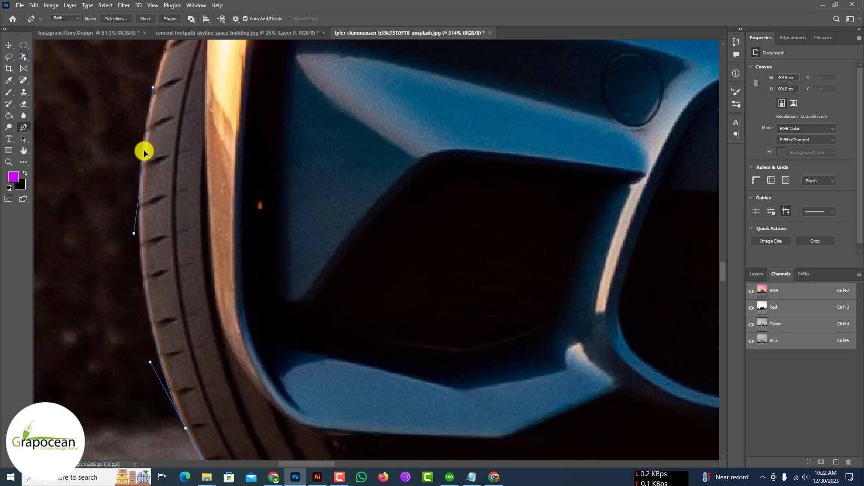
- Extend the path from the top of the tire around the fender and headlight, along the hood edge to the side mirror's base
scroll(143, 150, "up", 5)
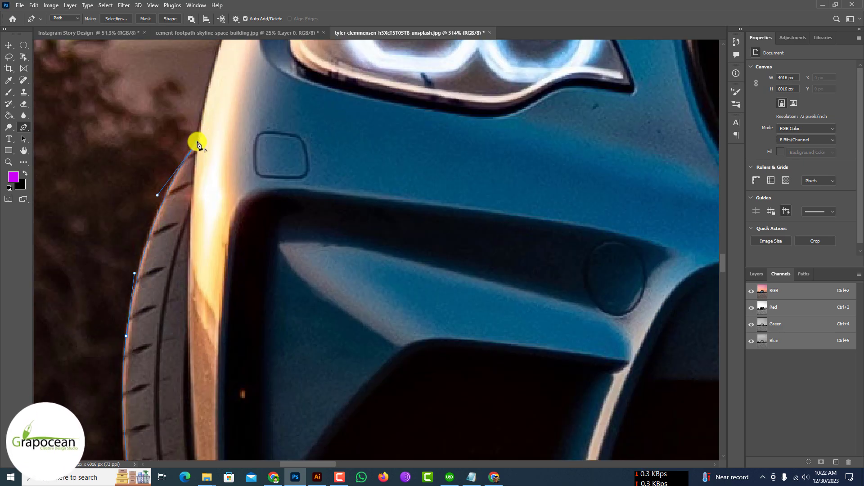
scroll(189, 205, "up", 5)
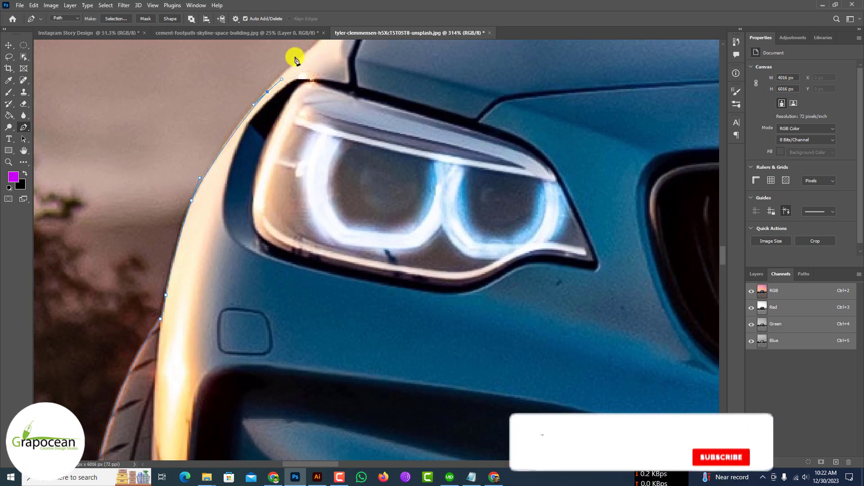
scroll(243, 183, "up", 4)
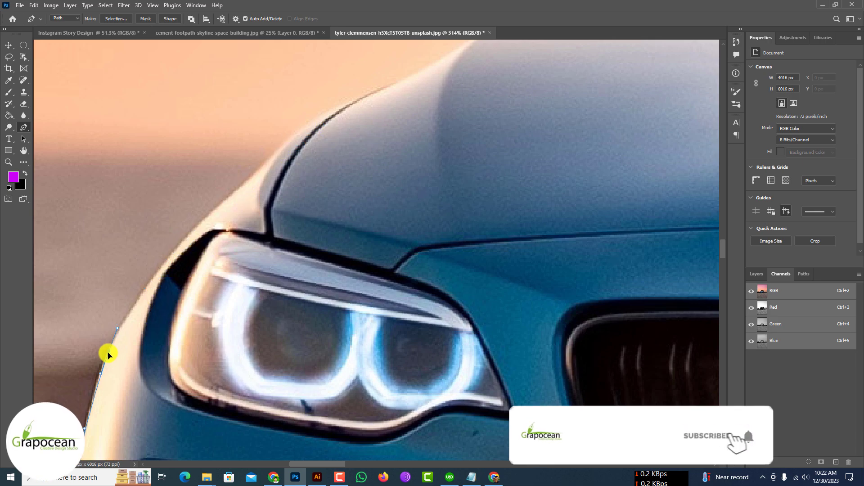
left_click_drag(175, 250, 213, 207)
left_click_drag(254, 178, 201, 252)
left_click_drag(232, 218, 268, 185)
left_click_drag(437, 102, 440, 194)
scroll(267, 228, "up", 2)
scroll(458, 119, "up", 4)
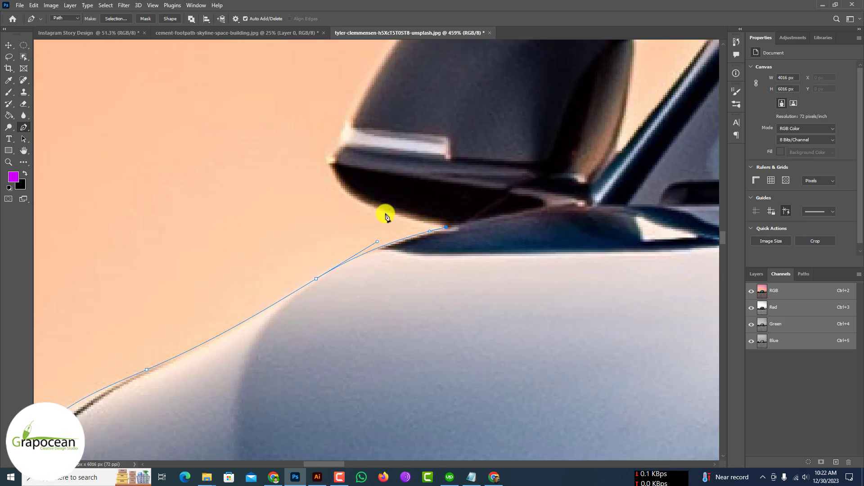
- Trace the path along the side mirror's underside and around its outer corner beside the light strip, refining the anchor points there
left_click_drag(374, 207, 336, 194)
left_click(329, 165)
left_click_drag(344, 150, 344, 227)
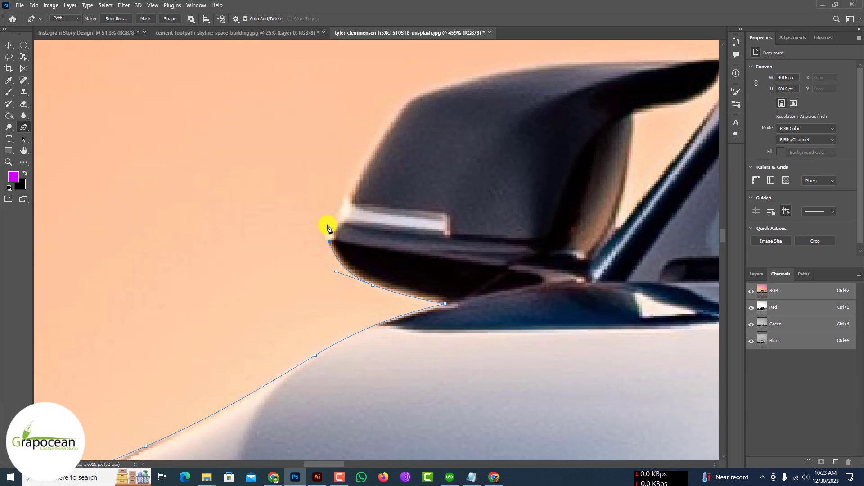
left_click(340, 208)
mouse_move(361, 165)
left_mouse_down()
mouse_move(319, 218)
mouse_move(352, 175)
left_mouse_up()
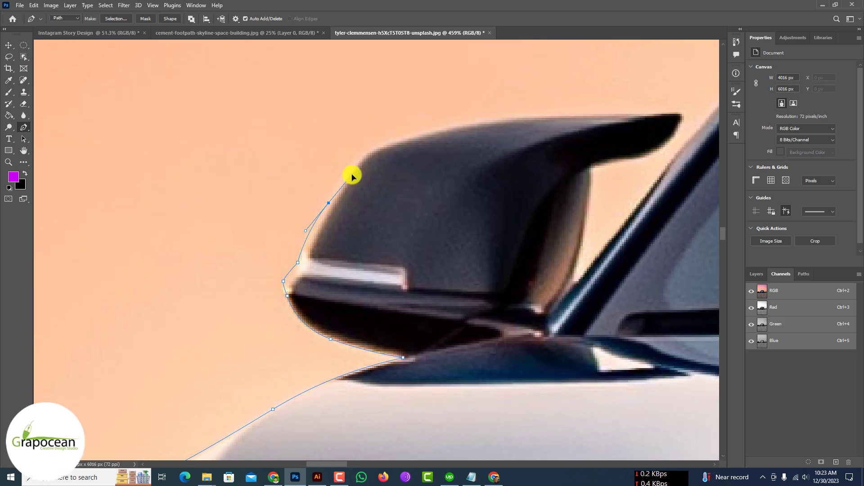
scroll(291, 285, "down", 5)
scroll(304, 285, "up", 8)
left_click_drag(285, 270, 296, 259)
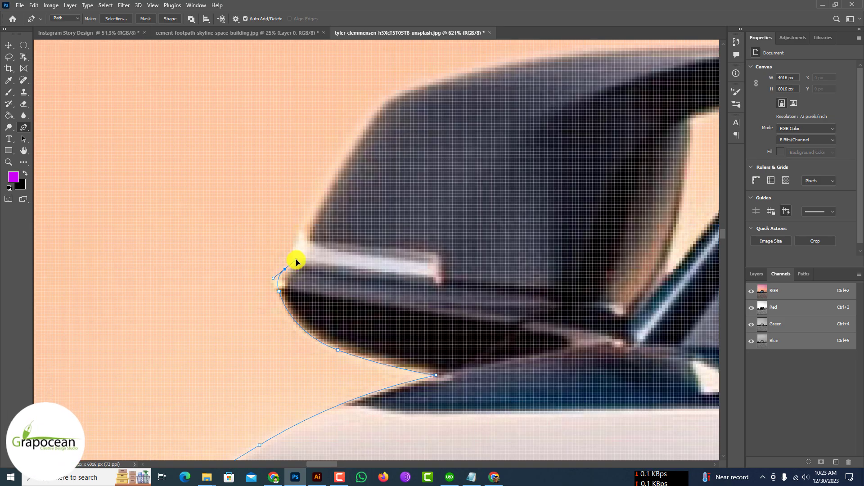
- Continue the path up the side mirror's outer edge and along its upper edge to the pointed tip
left_click_drag(381, 108, 394, 90)
left_click_drag(385, 138, 255, 235)
left_click_drag(409, 153, 498, 143)
left_click_drag(680, 142, 711, 143)
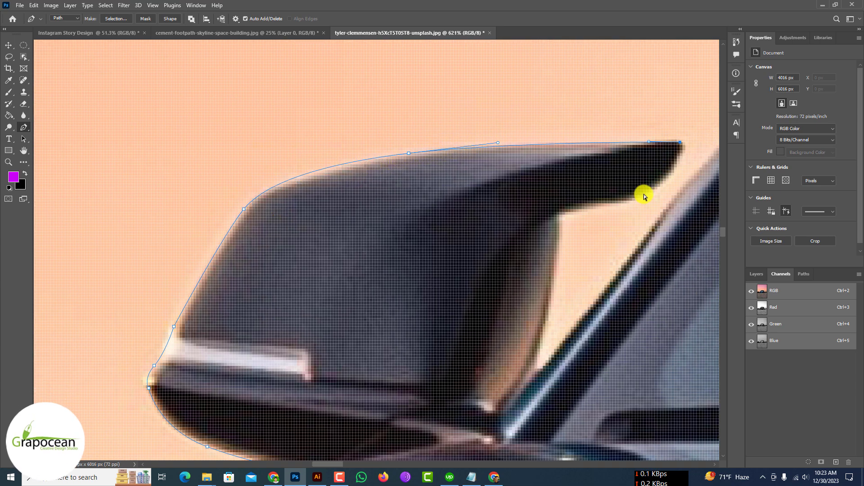
- Continue the path along the underside of the side mirror's tip and down the mirror's inner edge toward the windshield pillar
left_click(557, 209)
left_click_drag(544, 281, 551, 173)
left_click_drag(555, 198, 541, 253)
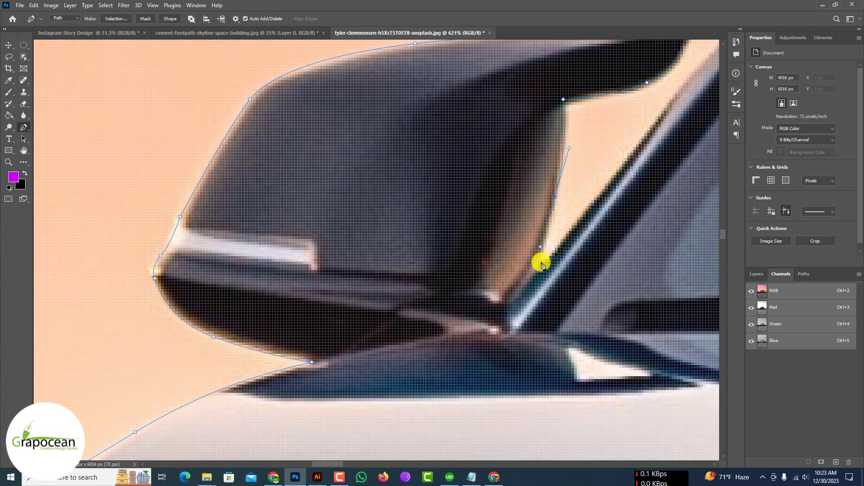
- Trace the path up the outer edge of the windshield pillar toward the roof, with curve handles following its bend
left_click_drag(685, 89, 341, 311)
left_click_drag(437, 198, 490, 135)
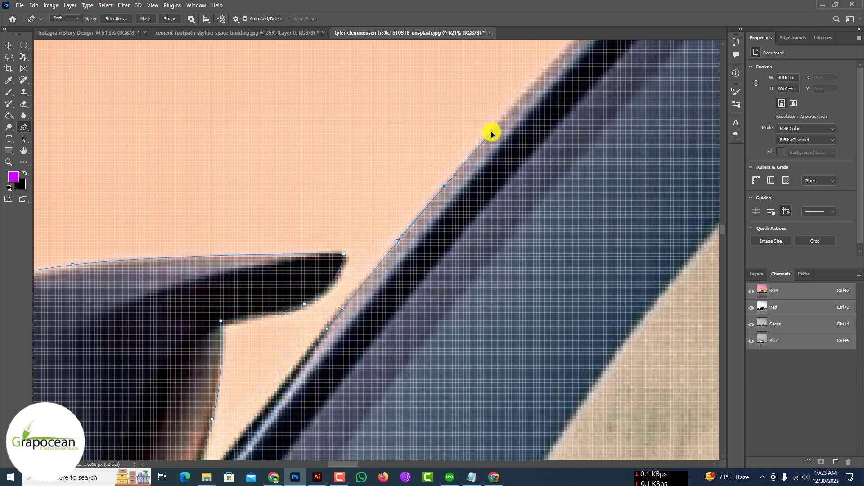
scroll(452, 184, "down", 6)
scroll(538, 101, "up", 5)
left_click_drag(561, 107, 650, 44)
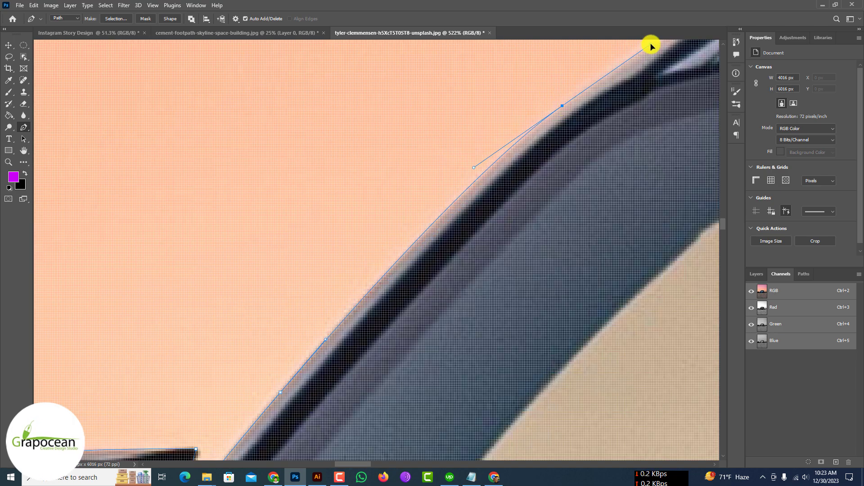
- Carry the path over the roof's front corner and along the first stretch of the roofline with smooth anchor points
scroll(311, 211, "down", 6)
scroll(540, 105, "up", 5)
left_click_drag(459, 125, 645, 116)
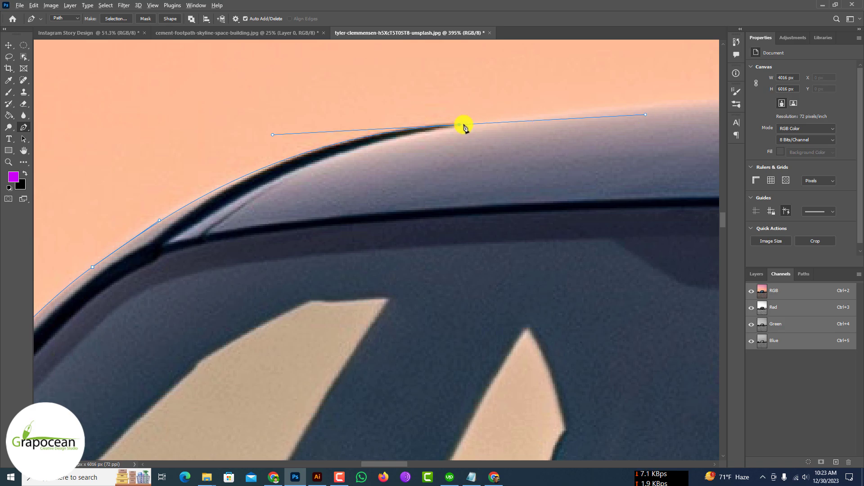
left_click_drag(528, 128, 207, 167)
left_click_drag(452, 133, 611, 122)
left_click_drag(625, 162, 274, 152)
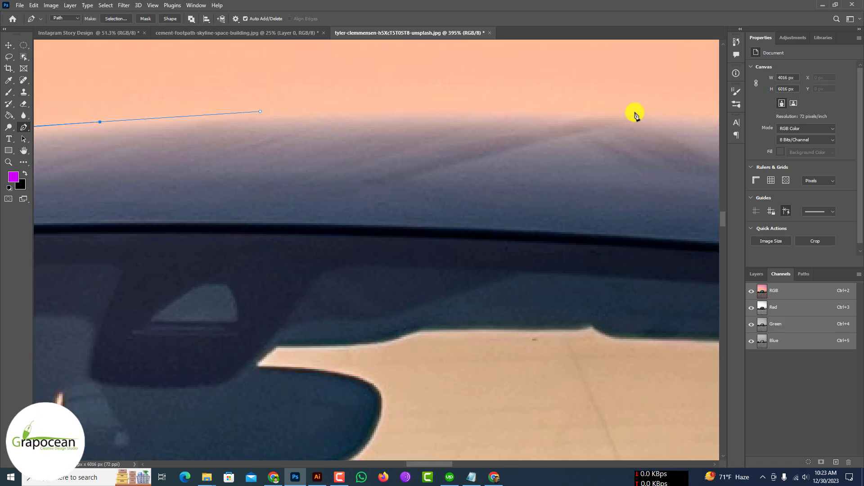
left_click_drag(637, 112, 554, 114)
left_click_drag(699, 161, 502, 137)
key("ctrl+z")
- Continue the path across the middle of the roof to the seam above the side windows
scroll(509, 136, "down", 4)
scroll(396, 123, "up", 3)
left_click_drag(393, 115, 519, 118)
left_click_drag(557, 136, 239, 129)
left_click_drag(488, 136, 577, 148)
scroll(571, 140, "down", 5)
scroll(672, 181, "up", 6)
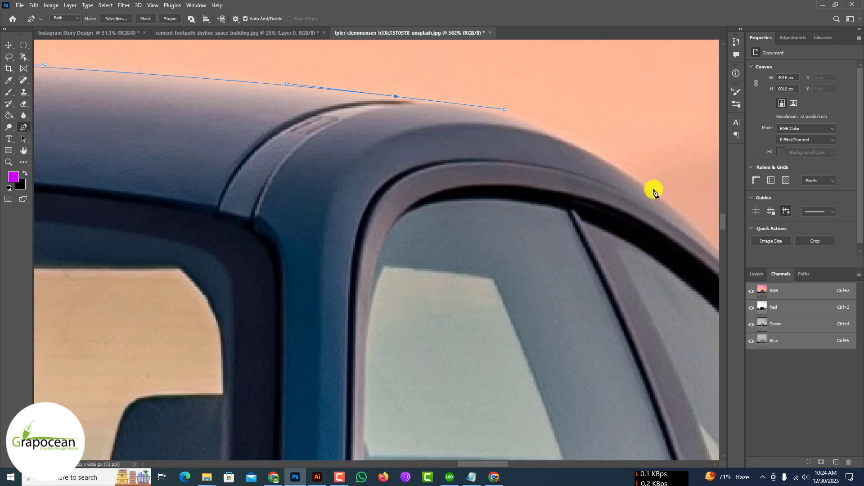
- Trace the path down the roof's rear slope past the side windows to the top of the rear fender
left_click_drag(657, 190, 724, 238)
left_click_drag(645, 246, 491, 112)
key("ctrl+z")
left_click_drag(609, 267, 480, 144)
left_click_drag(549, 219, 585, 257)
left_click_drag(553, 226, 505, 196)
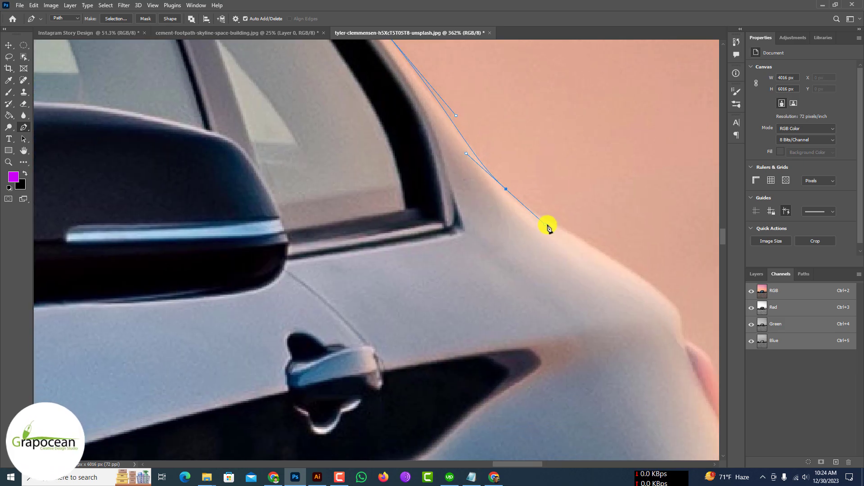
- Follow the rear fender's upper edge with the path and round the corner above the taillight, redoing the last anchor point
left_click_drag(599, 251, 559, 230)
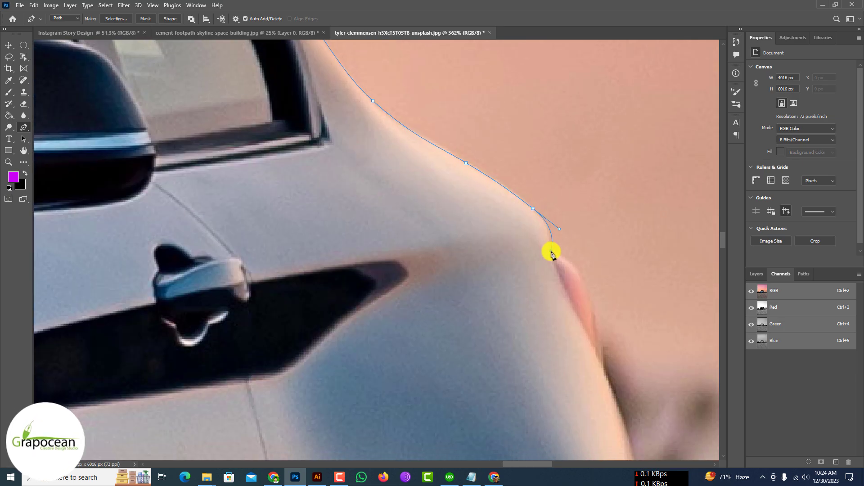
left_click_drag(523, 198, 538, 210)
left_click_drag(547, 242, 550, 263)
scroll(563, 279, "down", 4)
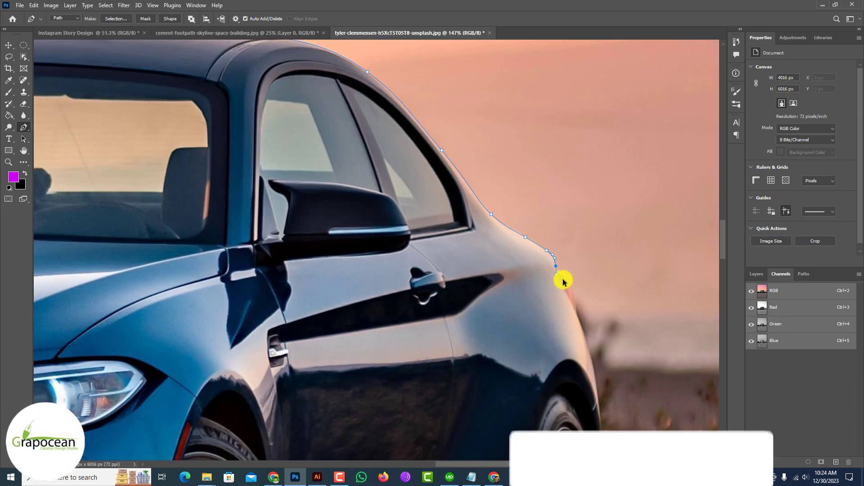
scroll(563, 279, "up", 5)
key("ctrl+z")
left_click_drag(537, 222, 538, 238)
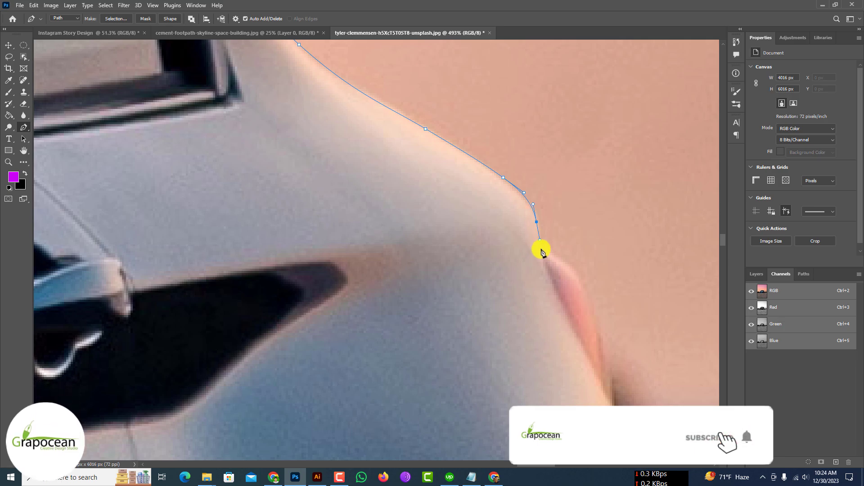
- Trace the path around the taillight's outer edge and down the rear fender toward the wheel arch
left_click(542, 251)
left_click_drag(581, 286, 596, 318)
left_click_drag(587, 306, 553, 89)
left_click(582, 202)
scroll(583, 203, "down", 4)
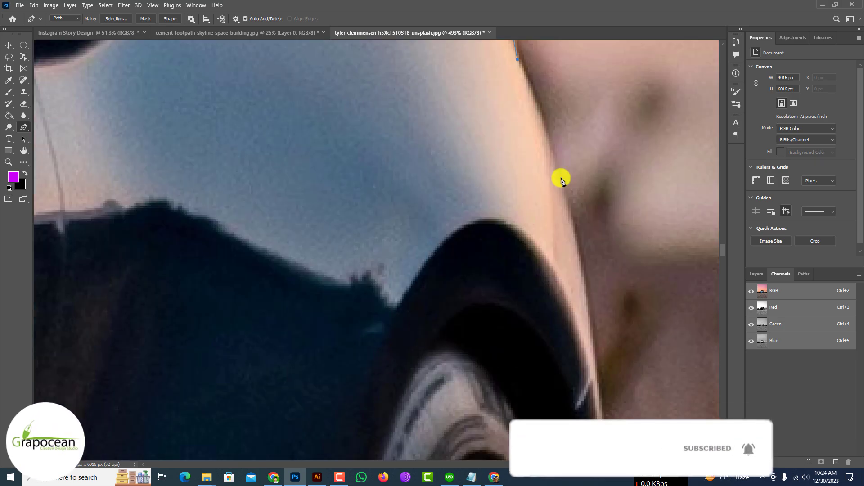
scroll(569, 239, "down", 2)
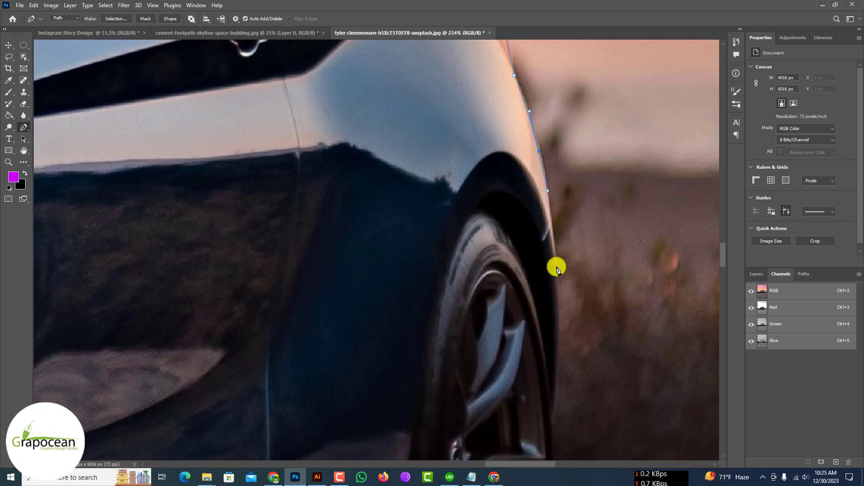
- Extend the path down the car's edge beside the rear wheel arch and onto the rear tire's outer side
left_click_drag(561, 307, 546, 175)
left_click_drag(536, 297, 532, 328)
left_click_drag(534, 277, 538, 122)
left_click(539, 143, "alt")
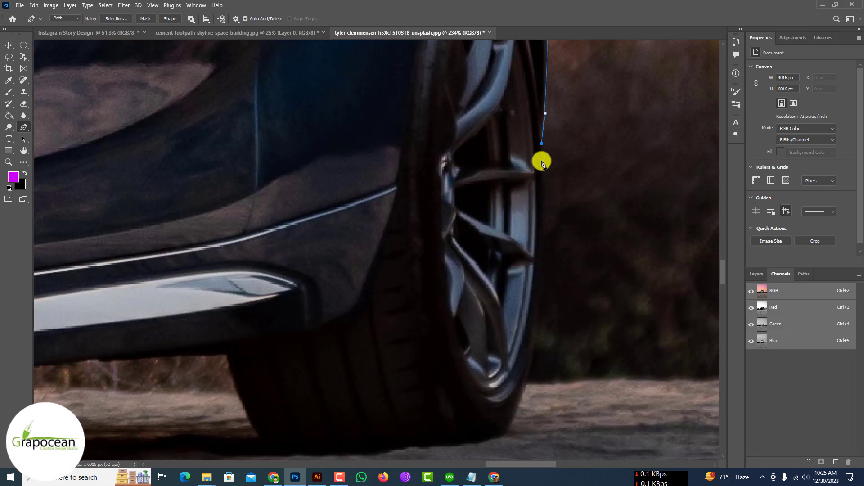
- Trace the path down the rear tire's outer edge and around its lower corner to the ground
scroll(548, 198, "down", 3)
scroll(548, 199, "up", 2)
scroll(554, 231, "down", 4)
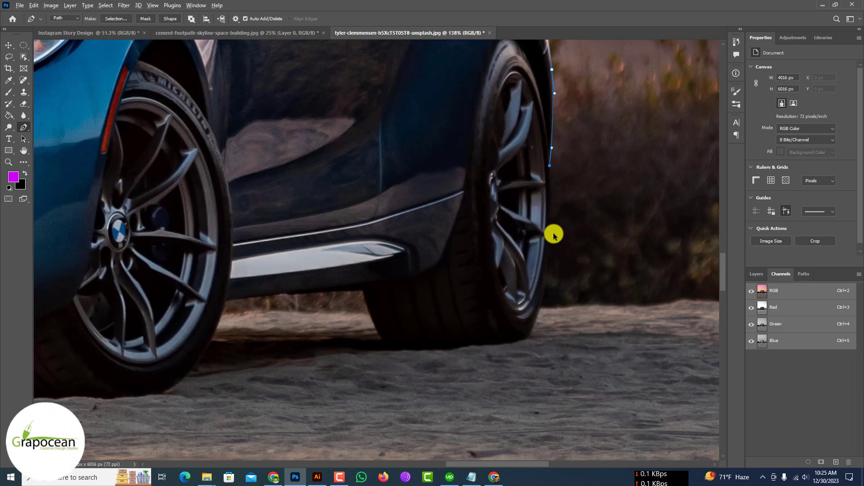
scroll(547, 269, "up", 3)
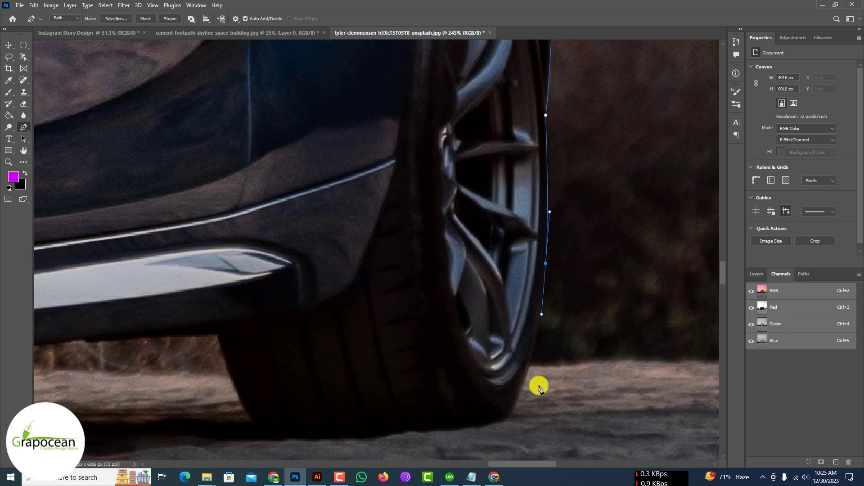
left_click_drag(505, 419, 483, 440)
scroll(443, 423, "down", 4)
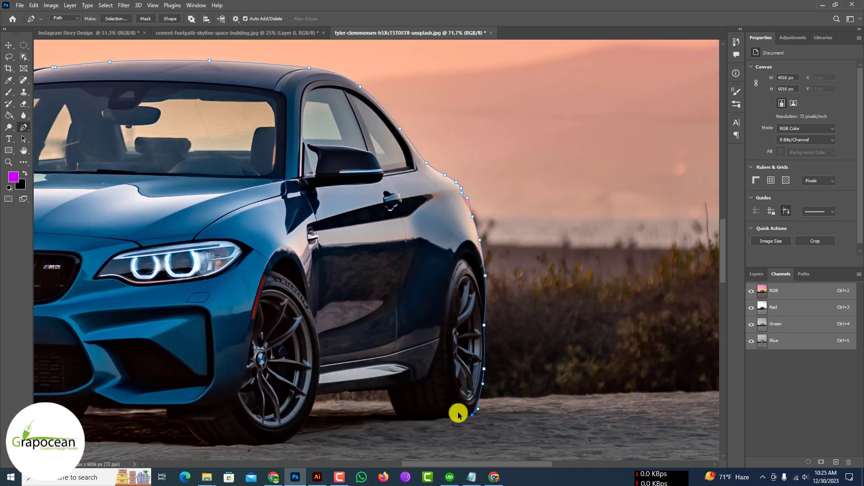
- Trace the path along the rear tire's bottom edge on the ground with closely spaced anchor points
scroll(458, 411, "up", 5)
left_click_drag(430, 421, 417, 421)
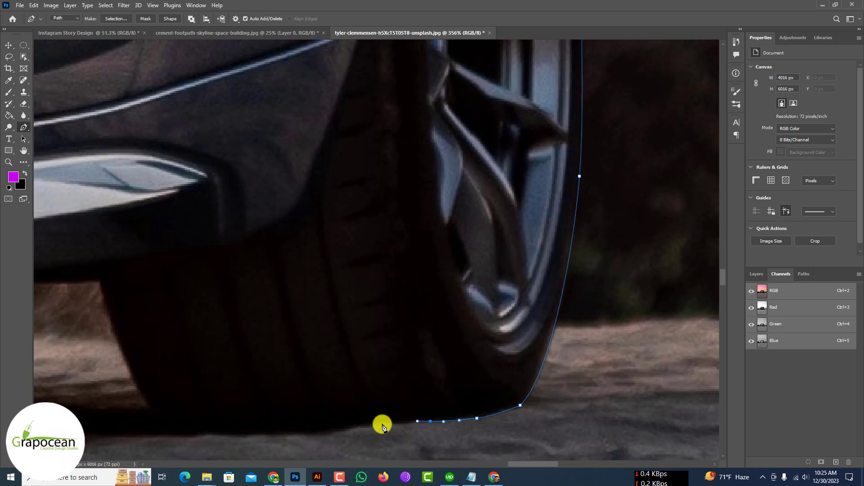
left_click_drag(202, 435, 199, 436)
left_click_drag(184, 437, 176, 437)
left_click_drag(153, 435, 148, 437)
scroll(152, 436, "down", 4)
scroll(135, 437, "up", 4)
scroll(150, 432, "down", 4)
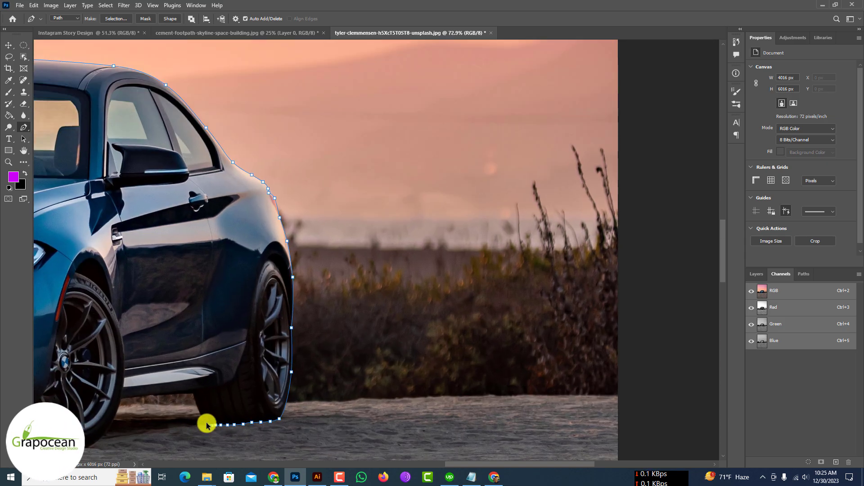
- Trace the path up the rear tire's inner edge to the side sill and adjust the curve to fit the tire
scroll(206, 423, "up", 4)
left_click(199, 417)
left_click(187, 395)
scroll(245, 321, "down", 2)
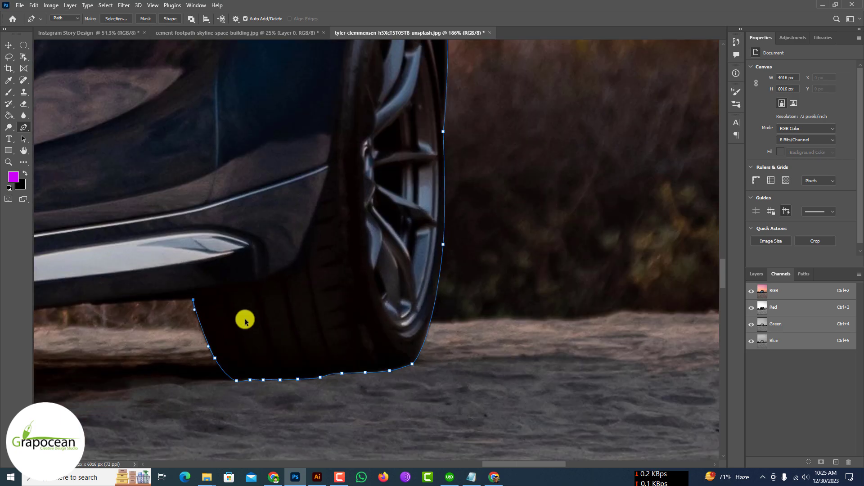
left_click(194, 301)
left_click(180, 251)
scroll(200, 303, "up", 2)
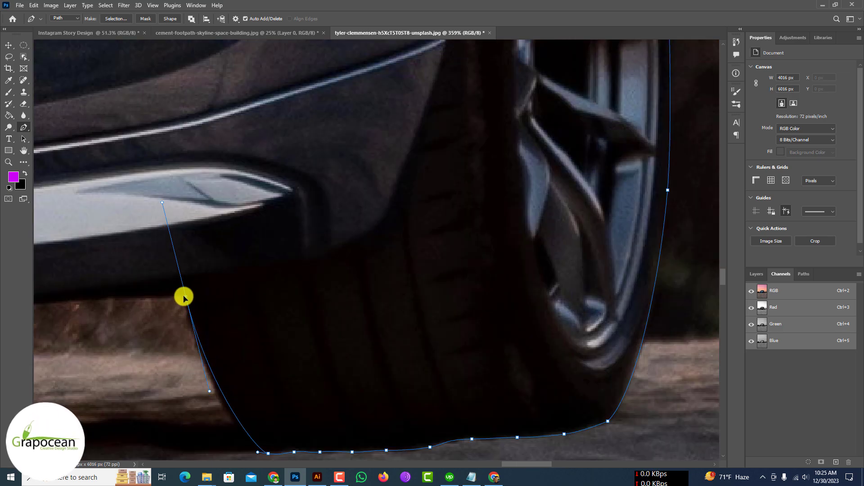
scroll(183, 295, "down", 1)
left_click_drag(205, 342, 218, 383)
scroll(270, 286, "down", 3)
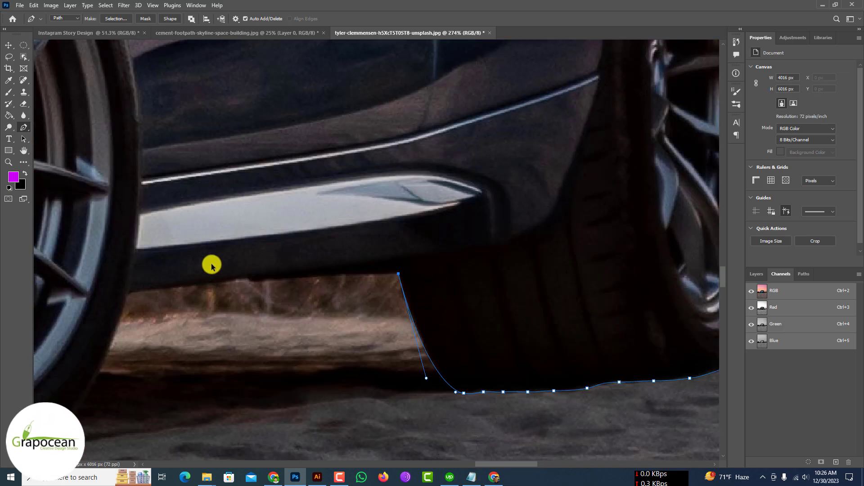
- Continue the path along the underside of the side sill from the rear tire to the front tire
scroll(212, 264, "up", 4)
scroll(280, 302, "down", 3)
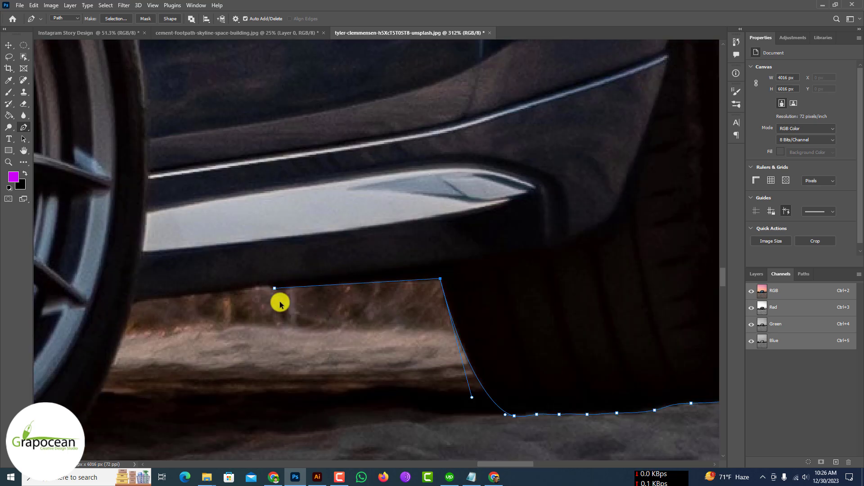
scroll(286, 276, "up", 3)
scroll(250, 289, "down", 3)
scroll(250, 289, "up", 1)
left_click(246, 310)
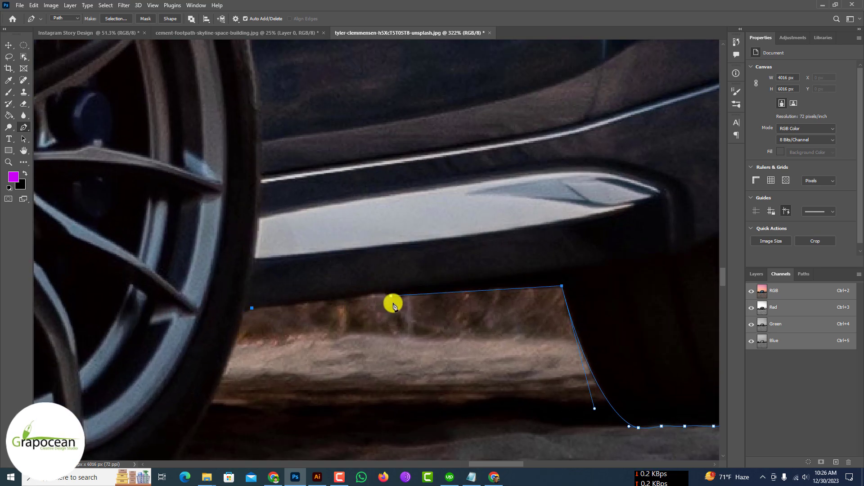
scroll(393, 306, "up", 2)
left_click(154, 312)
scroll(333, 315, "down", 4)
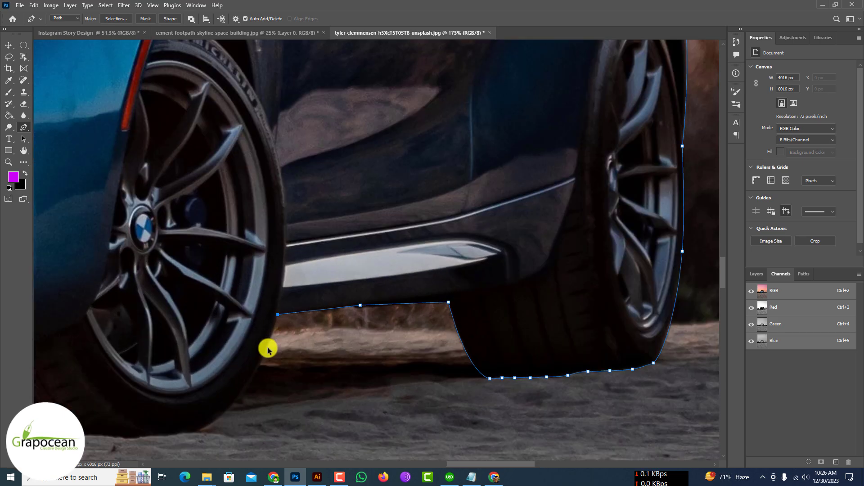
- Refine the path under the side sill by moving its anchor points and segments slightly up onto the sill's edge
scroll(327, 324, "up", 4)
key("ctrl+z")
left_click(456, 286)
left_click_drag(455, 287, 458, 282)
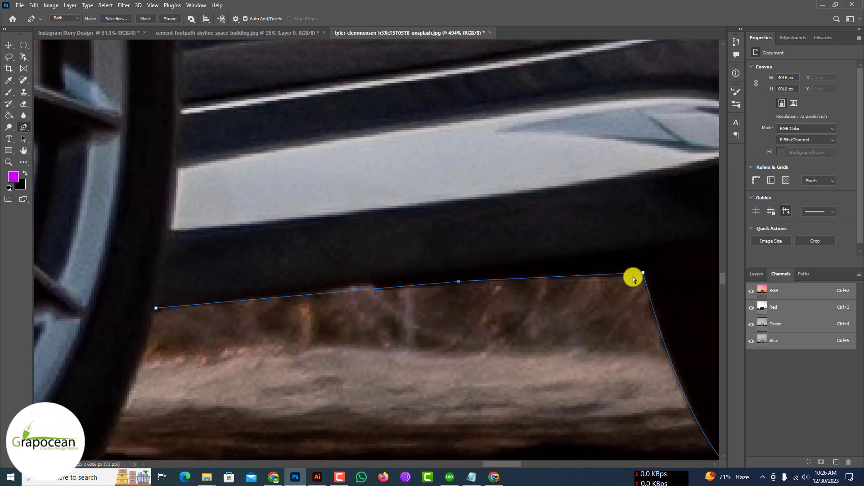
left_click_drag(643, 273, 644, 266)
left_click_drag(353, 292, 351, 287)
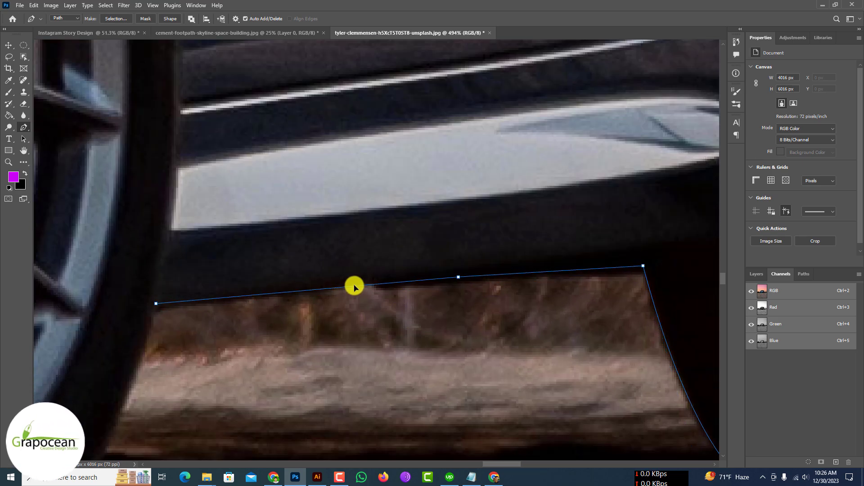
- Trace the path from the side sill down the front tire's outer edge toward the ground
scroll(353, 289, "down", 4)
left_click_drag(256, 331, 372, 188)
scroll(348, 224, "up", 2)
left_click_drag(335, 250, 296, 312)
left_click_drag(264, 339, 397, 264)
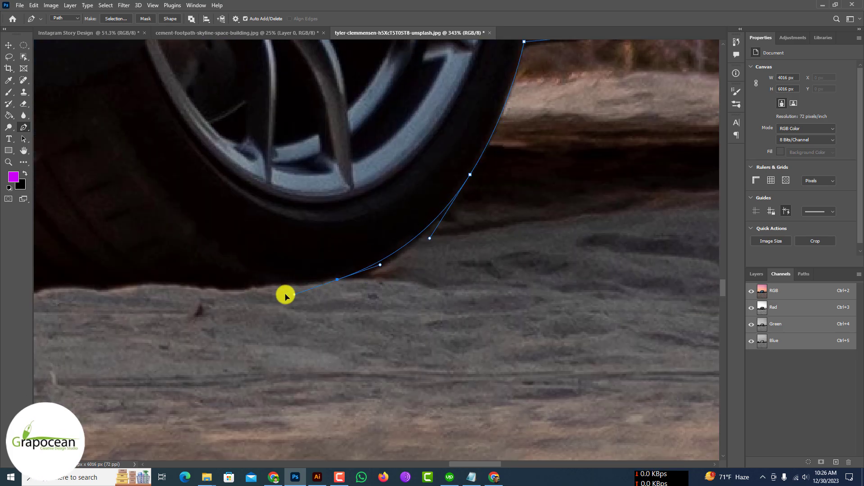
- Continue the path along the front tire's bottom edge where it meets the ground
left_click_drag(316, 282, 249, 289)
scroll(357, 276, "down", 3)
scroll(357, 276, "up", 3)
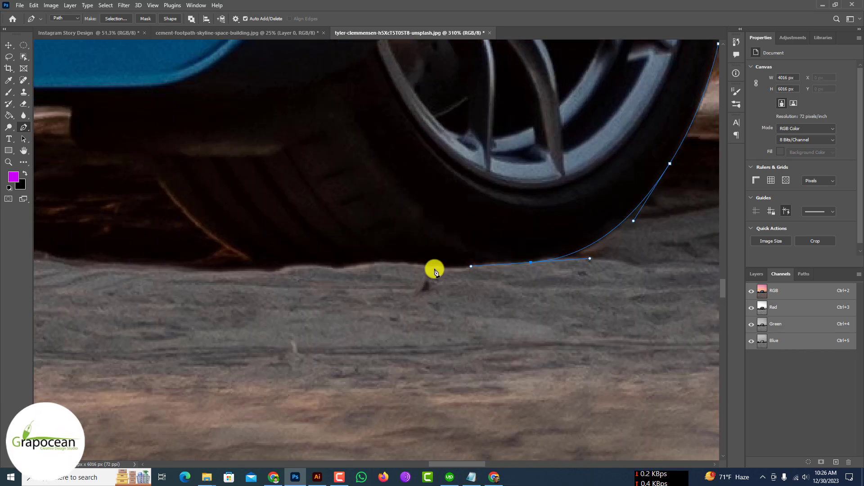
left_click_drag(329, 268, 312, 266)
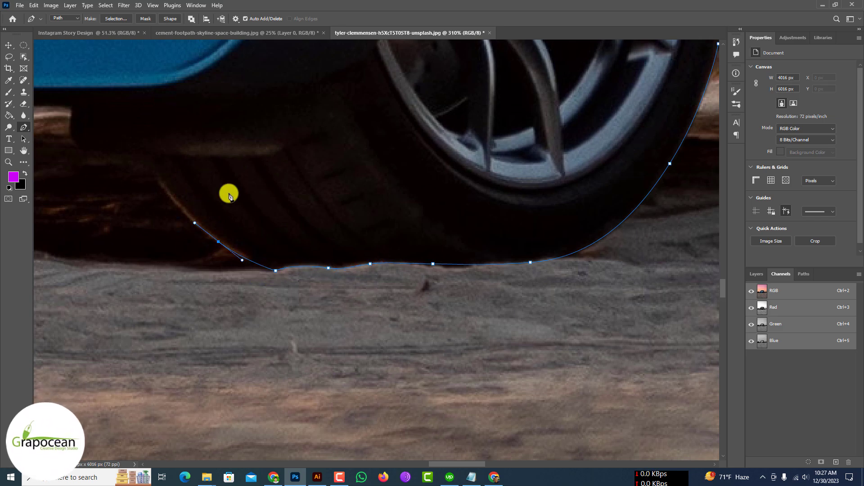
scroll(286, 228, "down", 4)
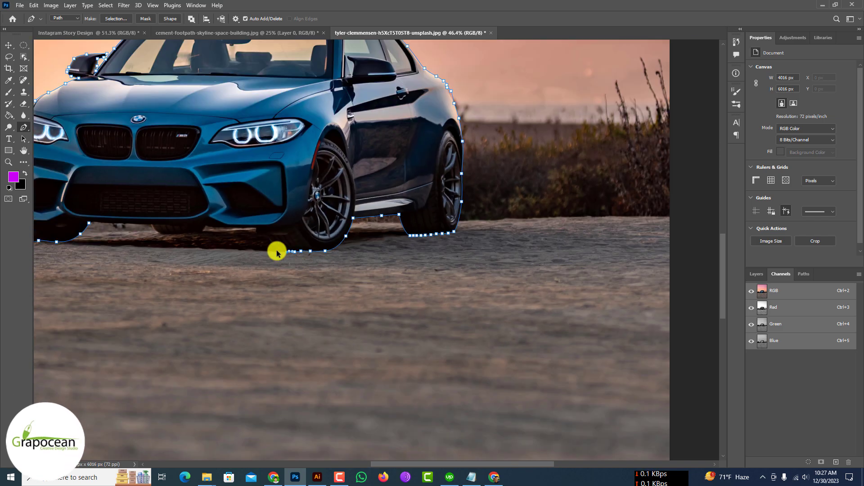
scroll(277, 250, "up", 3)
scroll(173, 246, "up", 2)
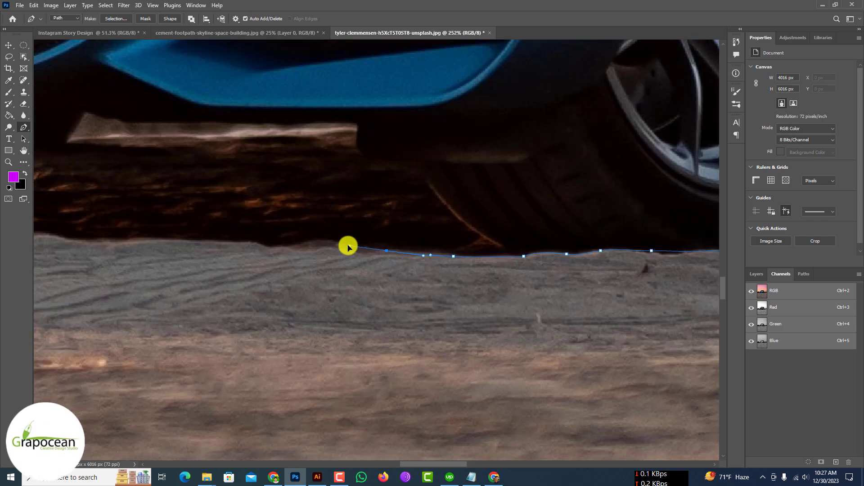
scroll(372, 250, "down", 4)
scroll(380, 253, "up", 1)
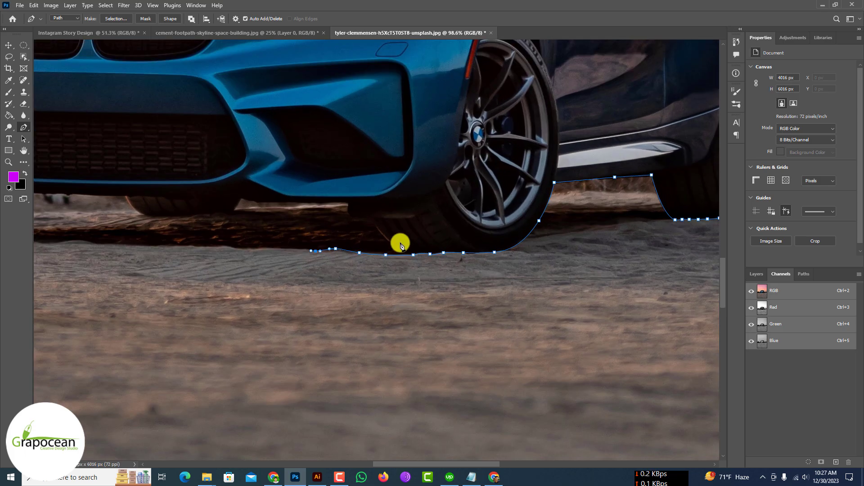
scroll(399, 243, "down", 1)
scroll(405, 252, "up", 2)
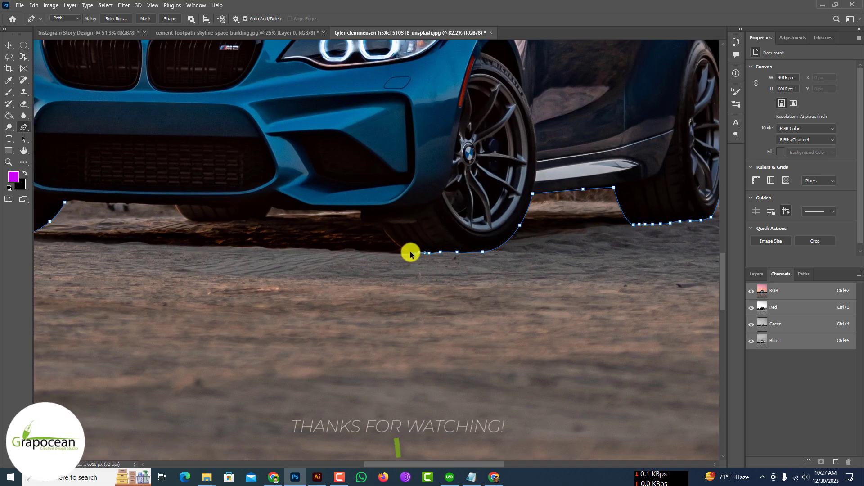
- Trace the path up the front tire's inner edge and around the stepped corner beneath the front bumper
scroll(410, 253, "up", 5)
left_click_drag(377, 233, 355, 215)
left_click_drag(339, 184, 463, 192)
scroll(490, 192, "up", 3)
left_click(490, 193)
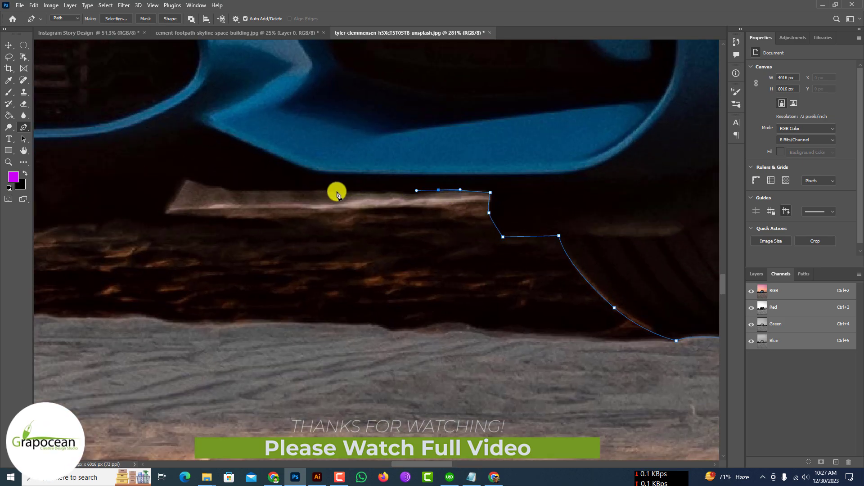
- Continue the path along the front bumper's underside, above the bright ground gap, toward the far rear tire
left_click_drag(315, 192, 350, 129)
scroll(242, 192, "up", 6)
left_click(146, 172)
left_click_drag(311, 186, 332, 205)
scroll(314, 203, "down", 8)
key("ctrl+z")
- Trace the remaining path under the front bumper, around the rear tire visible beneath it, and close it at the far front tire
left_click_drag(248, 203, 456, 191)
left_click(91, 164)
scroll(214, 212, "down", 8)
scroll(331, 166, "up", 5)
left_click(387, 165)
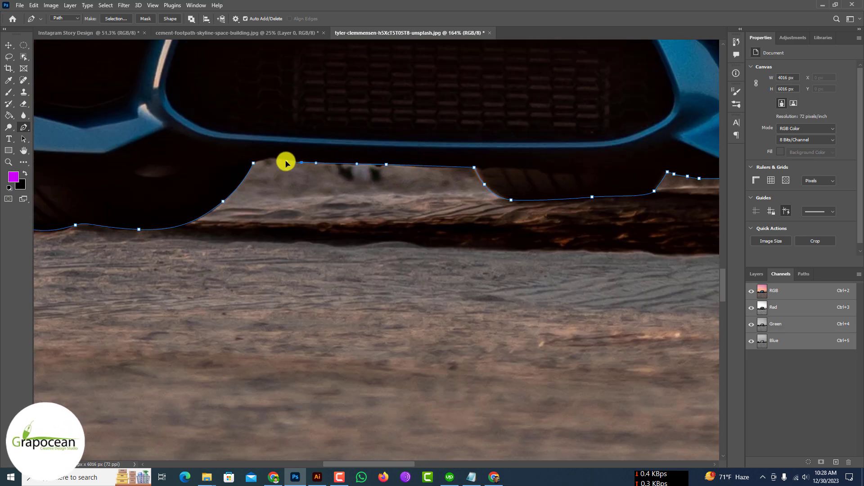
left_click_drag(292, 161, 291, 161)
left_click_drag(275, 159, 267, 159)
scroll(275, 245, "down", 7)
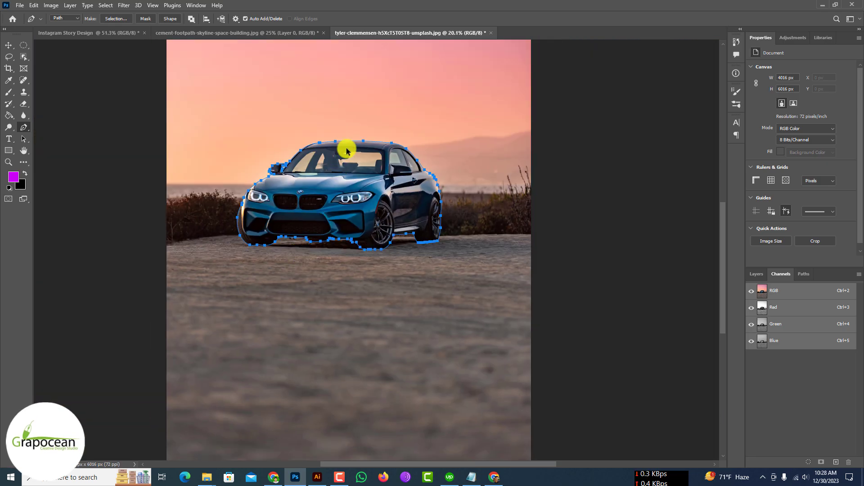
- Convert the closed car path to a selection and unlock the background layer
scroll(347, 149, "up", 1)
scroll(398, 246, "up", 1)
left_click(761, 274)
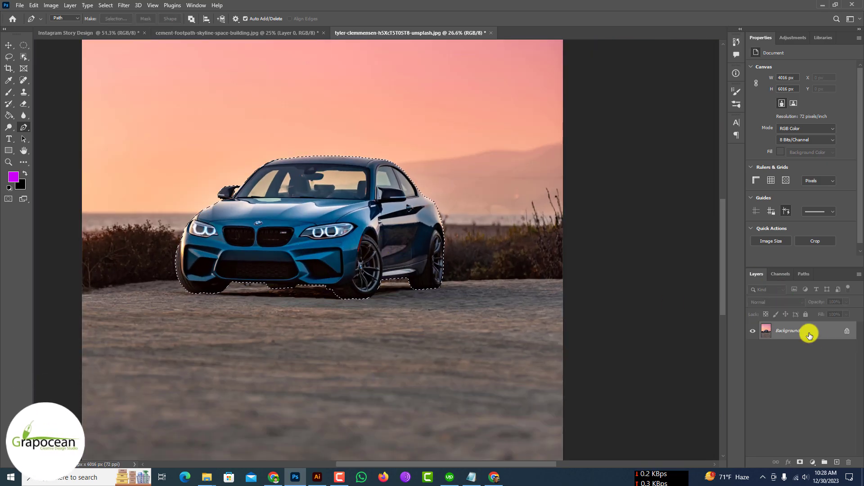
left_click(833, 333)
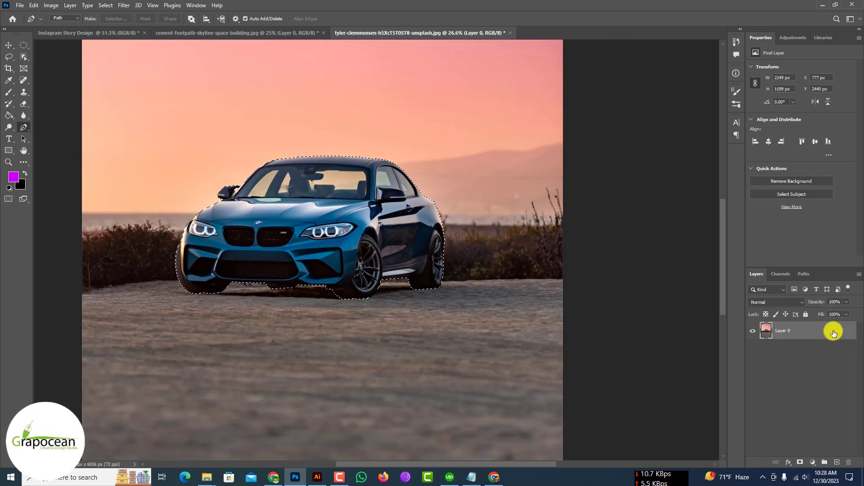
- Add a layer mask from the car selection to hide the surrounding photo
left_click(800, 463)
key("ctrl+z")
left_click(800, 463)
- Start a path around the largest see-through area beside the windshield pillar, tracing its curved outer edge, top and inner edge
scroll(321, 184, "up", 1)
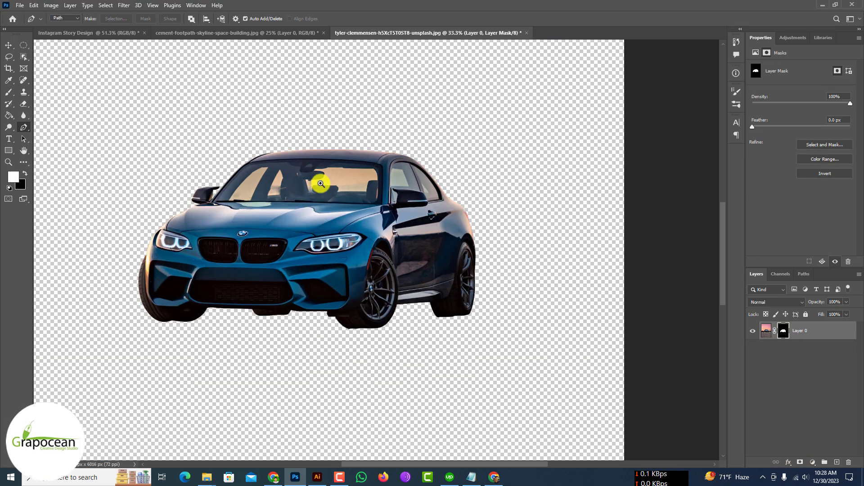
scroll(320, 183, "up", 2)
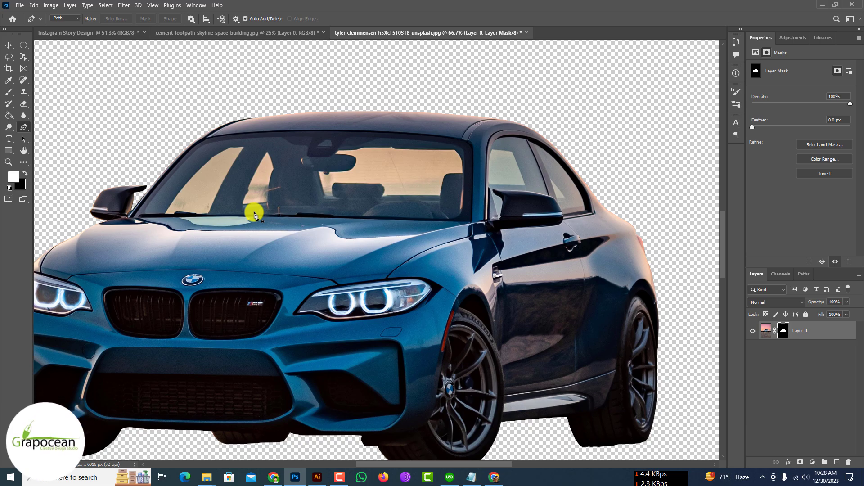
left_click(164, 217)
scroll(164, 216, "up", 4)
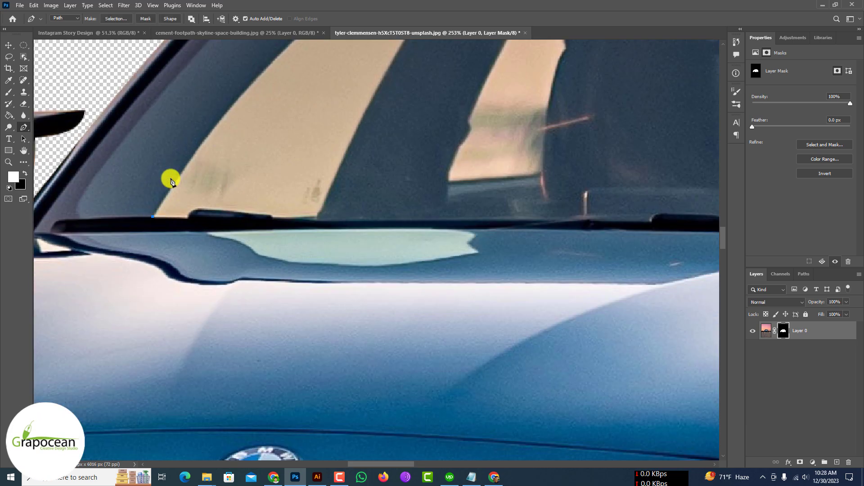
left_click_drag(172, 198, 85, 359)
left_click_drag(232, 175, 267, 147)
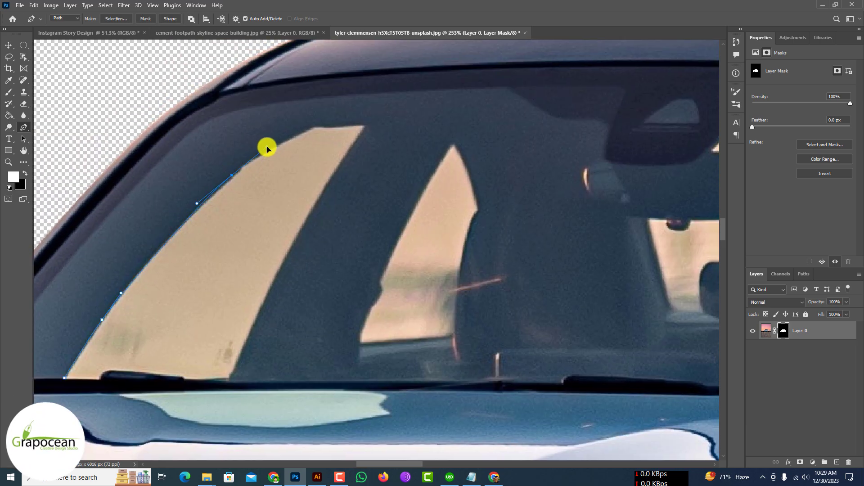
left_click_drag(203, 205, 229, 179)
left_click(243, 166)
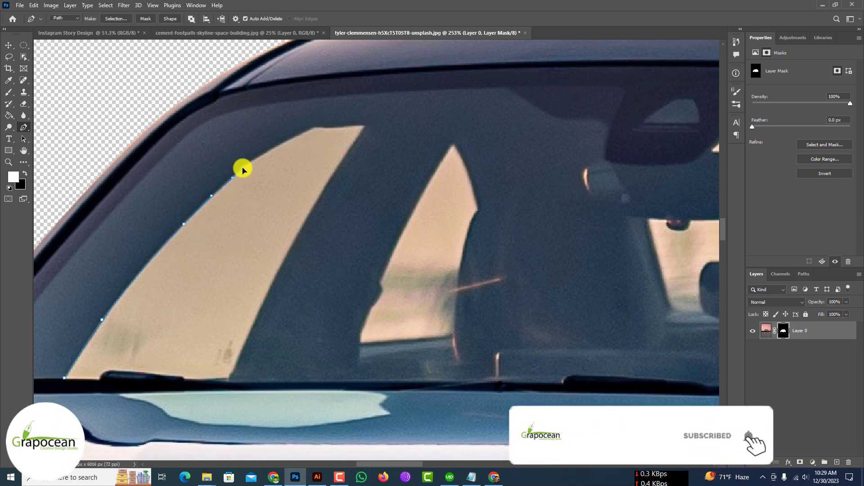
left_click(315, 129)
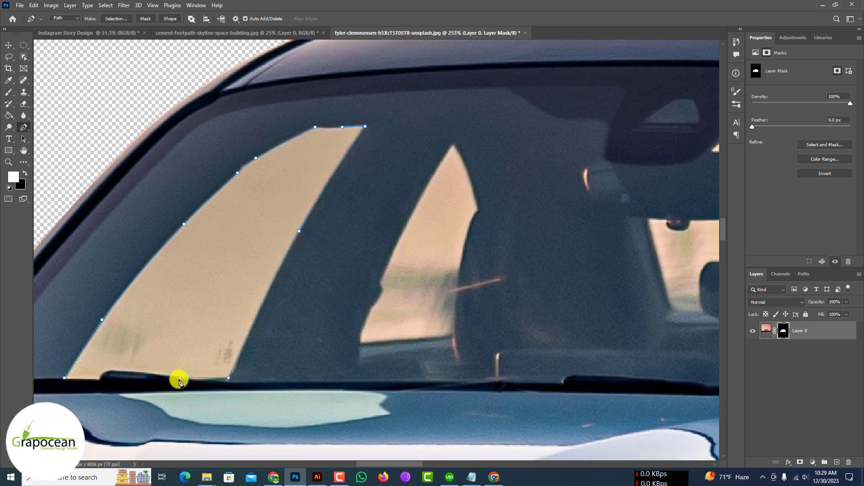
- Trace the area's lower edge around the wiper blade and close the path at its starting corner
scroll(175, 384, "up", 3)
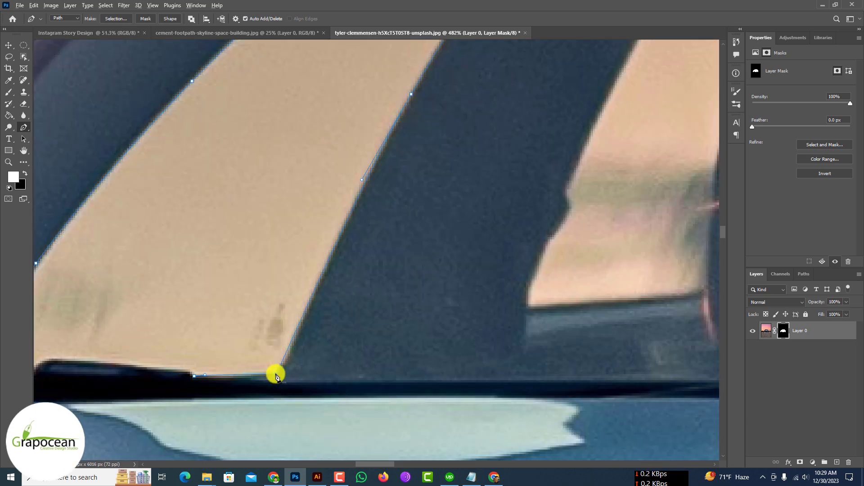
scroll(277, 378, "up", 2)
left_click_drag(194, 372, 410, 338)
left_click_drag(304, 325, 289, 326)
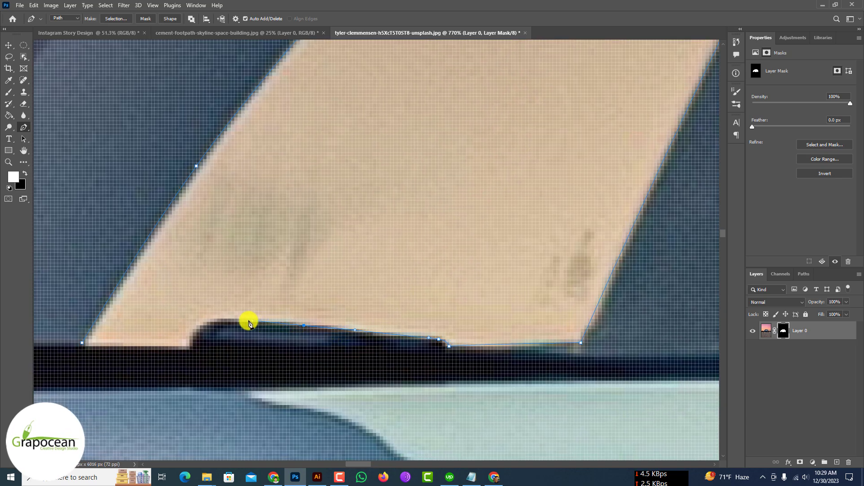
left_click(88, 346)
scroll(267, 360, "down", 5)
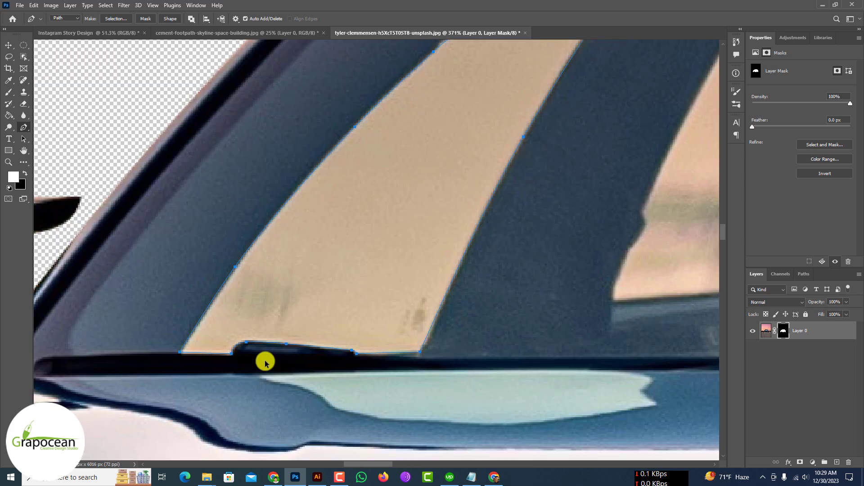
- Start a path at the tip of the narrow see-through area behind the windshield and trace down its slanted edge
scroll(370, 241, "up", 4)
left_click(371, 235)
scroll(333, 284, "down", 4)
scroll(292, 372, "up", 4)
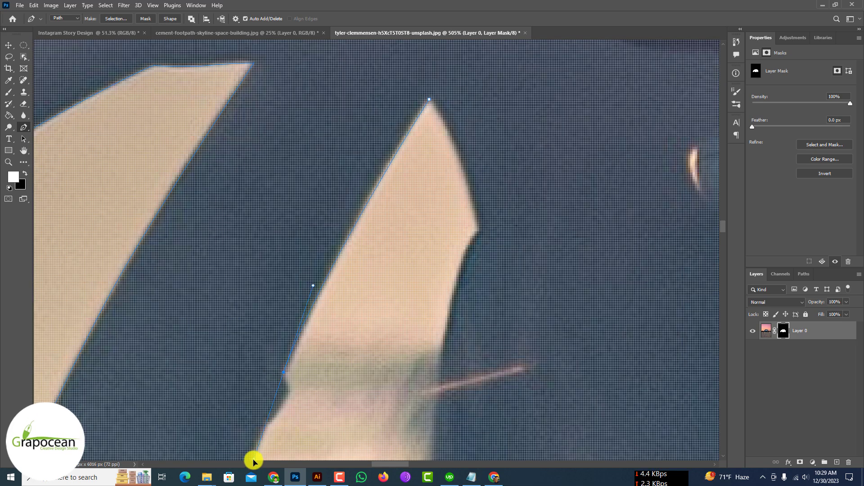
scroll(252, 459, "down", 1)
scroll(290, 351, "down", 3)
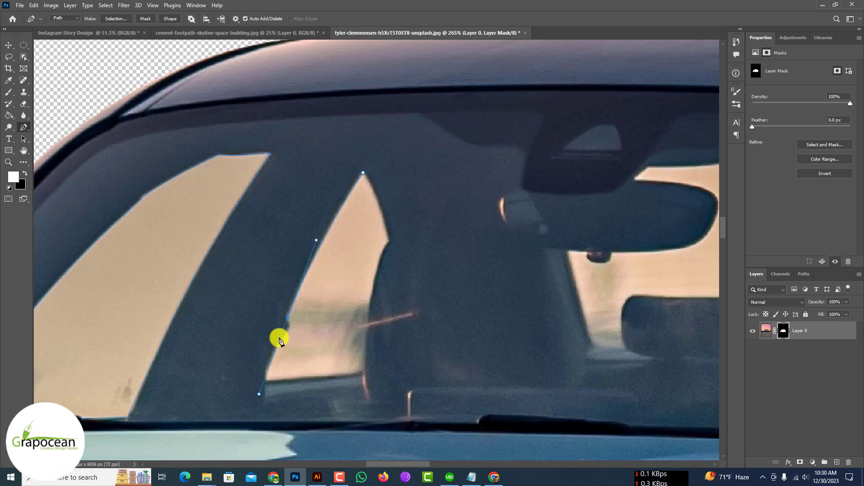
- Continue the path around the narrow area's small notch and along its bottom edge
scroll(290, 329, "up", 3)
left_click(251, 388)
scroll(245, 383, "down", 2)
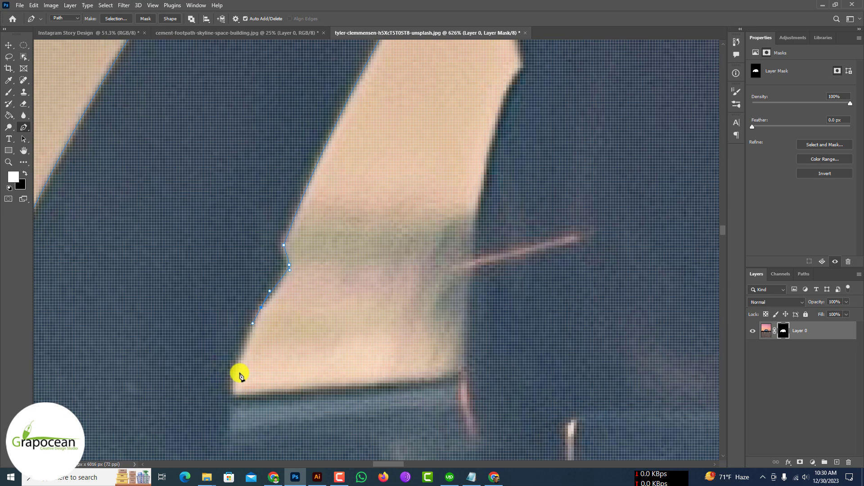
left_click(464, 371)
scroll(465, 373, "down", 3)
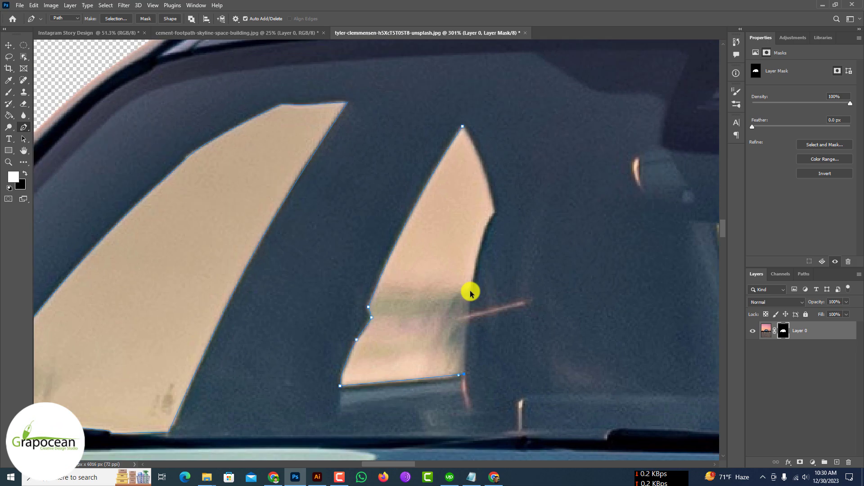
- Trace up the narrow area's edge along the seat and close the path at its tip
scroll(471, 289, "up", 2)
left_click_drag(472, 288, 478, 246)
left_click_drag(524, 154, 525, 155)
left_click(511, 163)
left_click_drag(499, 124, 496, 239)
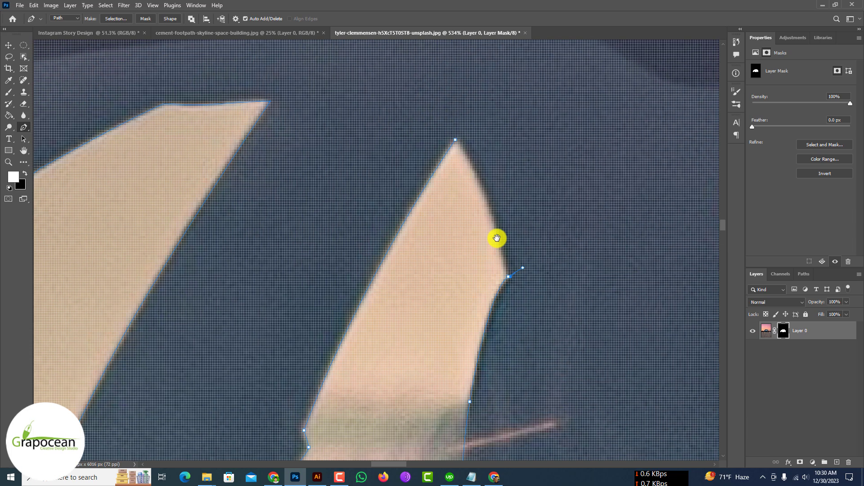
scroll(417, 106, "down", 10)
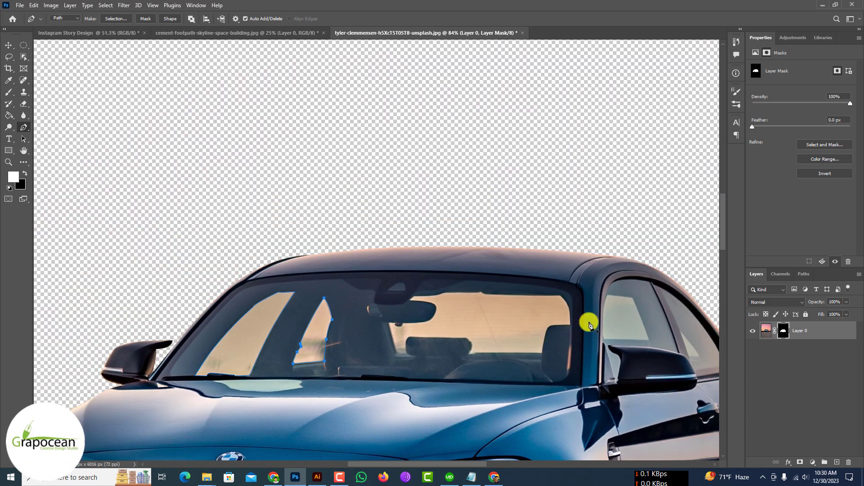
- Start a path around the rear window view beside the rearview mirror and trace its upper edge to the small peak
scroll(405, 297, "up", 5)
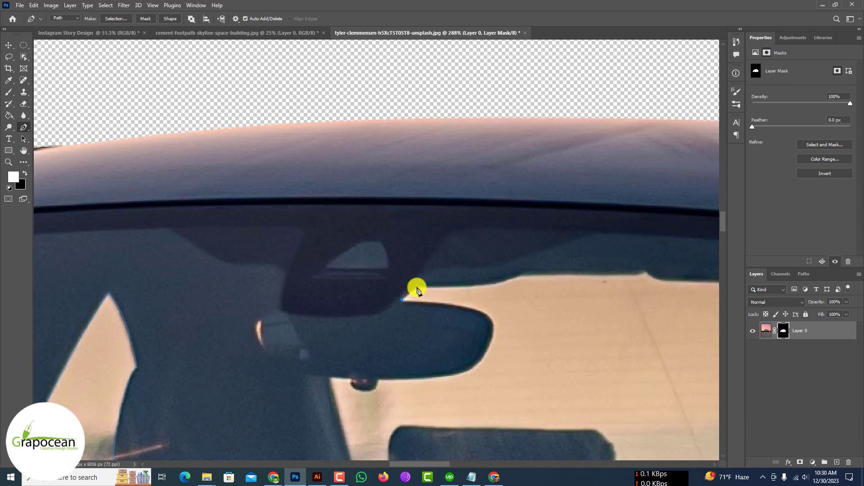
left_click(416, 288)
scroll(463, 288, "up", 3)
left_click_drag(477, 286, 489, 286)
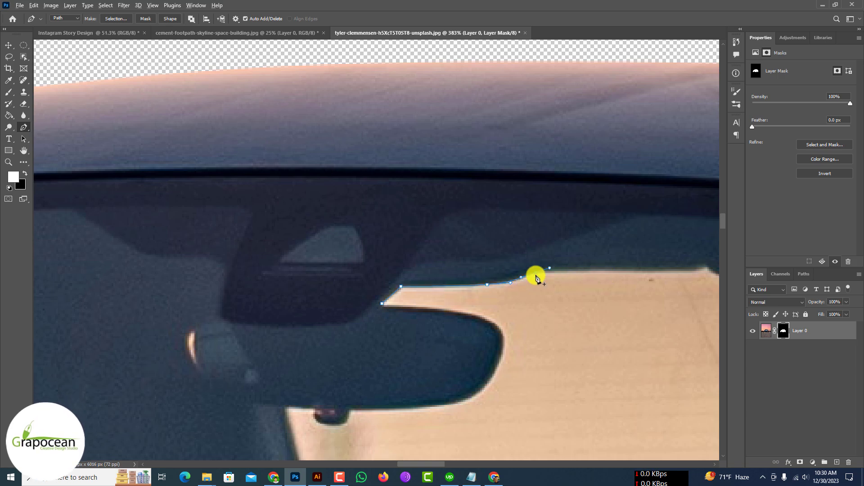
left_click(535, 274, "alt")
left_click_drag(671, 272, 435, 285)
left_click(469, 279)
scroll(469, 283, "right", 1)
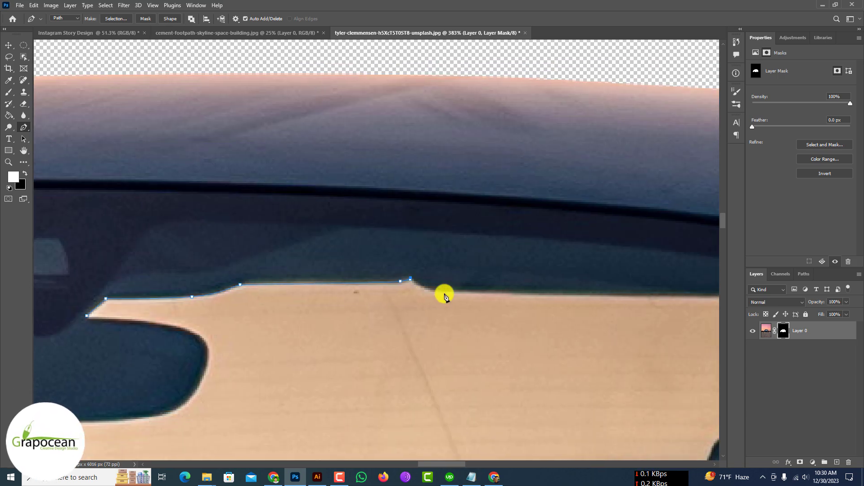
- Continue the path along the rest of the upper edge, around the rounded corner and down to the driver's headrest
left_click_drag(470, 293, 336, 318)
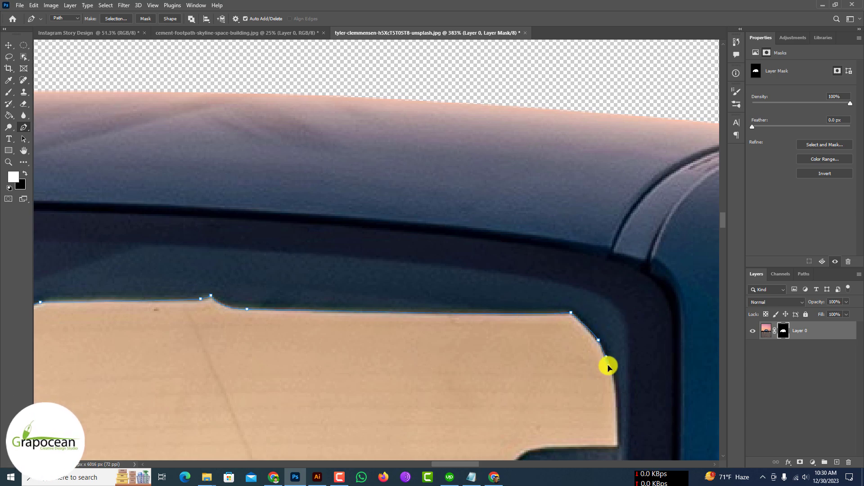
left_click_drag(619, 451, 613, 345)
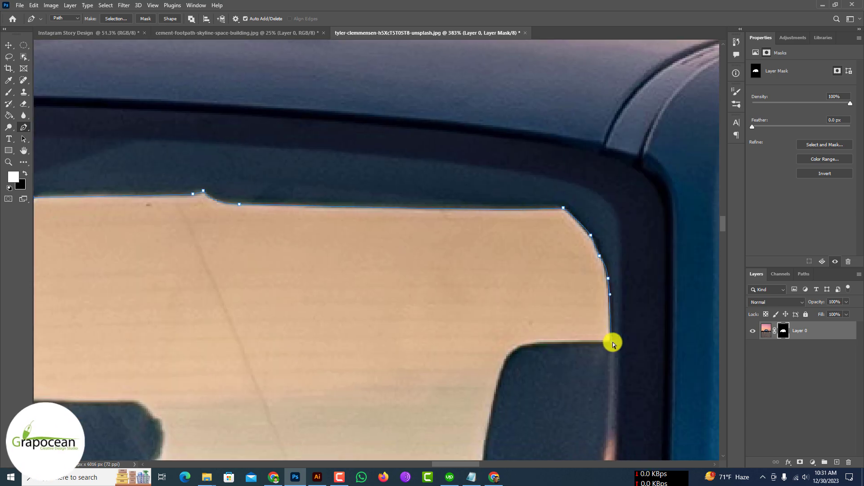
left_click(611, 343)
- Trace the path around the driver's headrest and along the lower edge of the rear window view toward the center headrest
left_click_drag(549, 342, 528, 342)
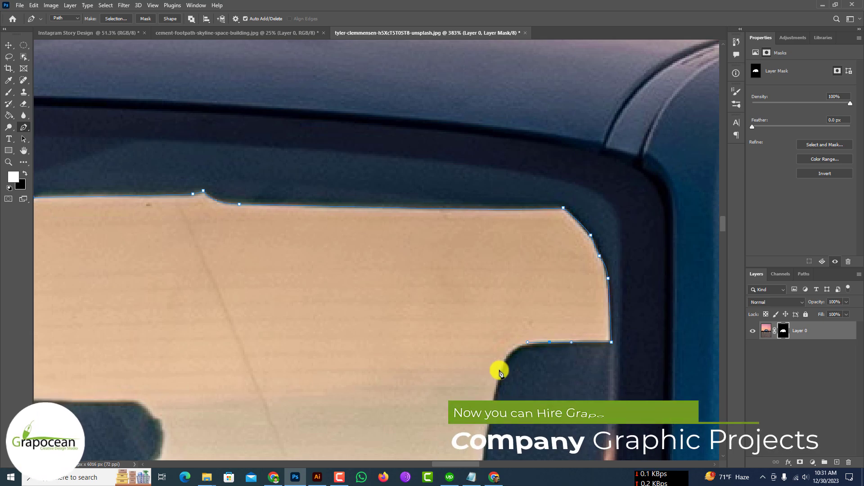
left_click_drag(500, 377, 527, 204)
left_click(519, 240)
left_click_drag(302, 237, 262, 236)
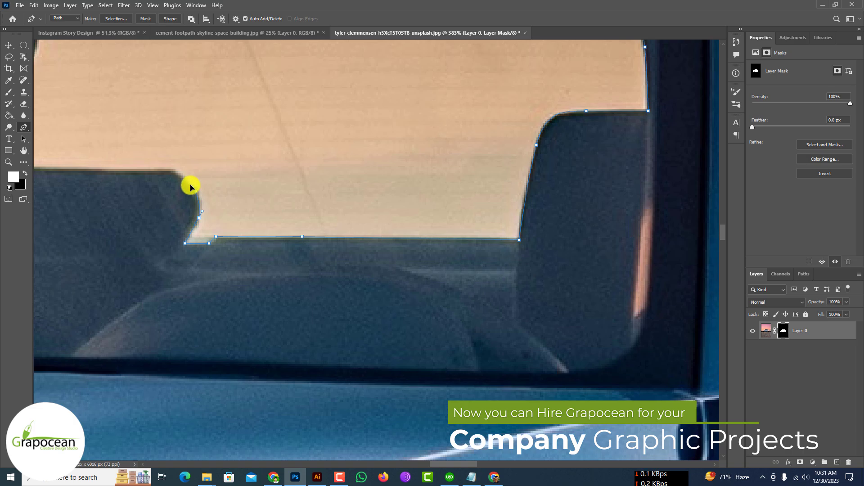
- Trace the path over the center headrest and up the slanted seat edge to the underside of the rearview mirror
left_click_drag(193, 188, 420, 197)
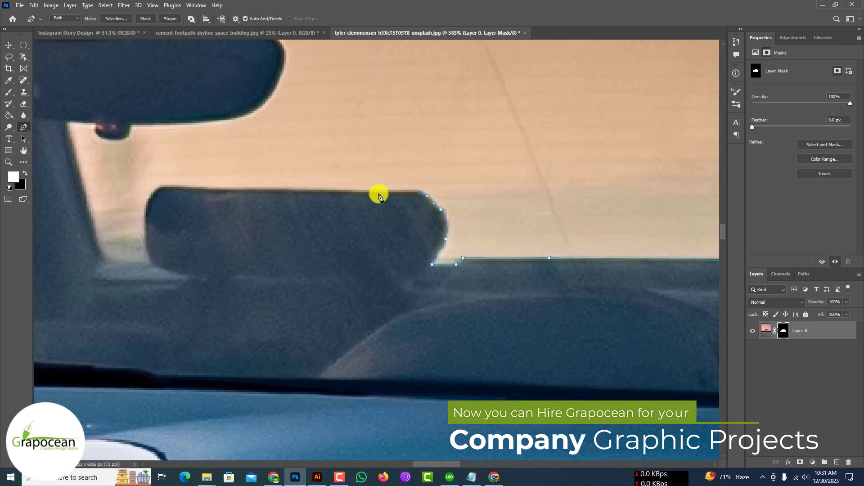
left_click_drag(177, 187, 144, 220)
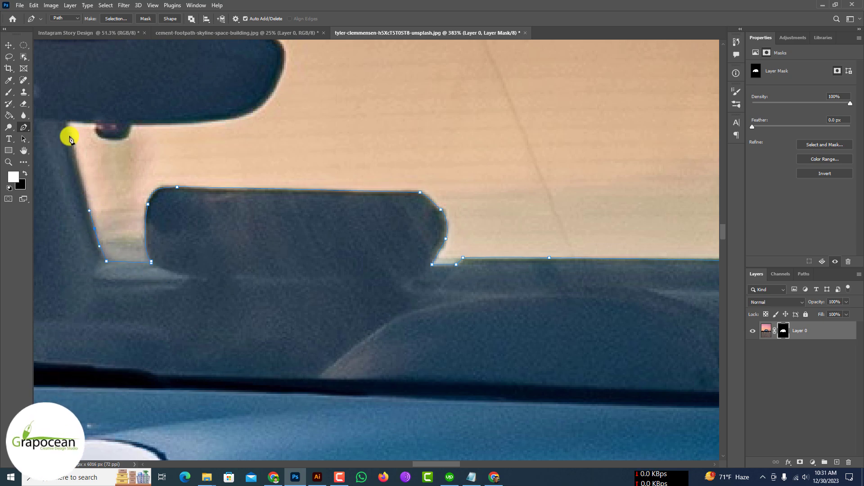
left_click(67, 122)
- Trace the path around the small knob and the rearview mirror's outline, closing it at its starting point
scroll(80, 124, "up", 5)
left_click(102, 121)
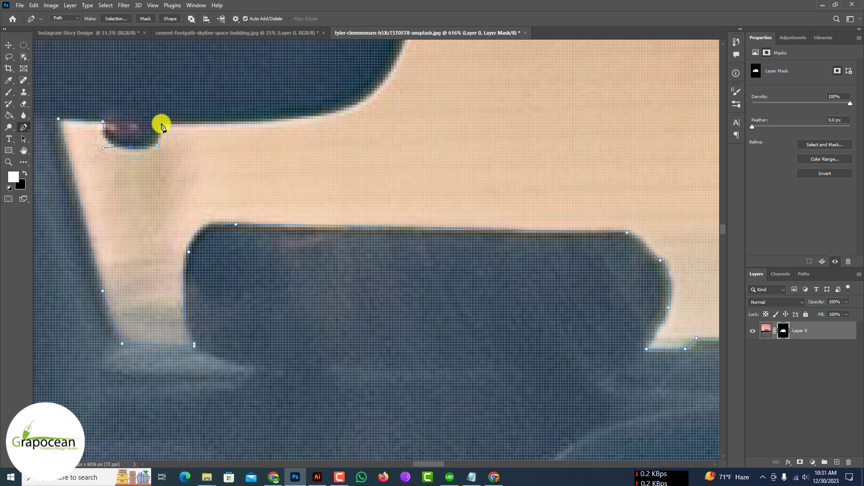
left_click_drag(328, 118, 251, 222)
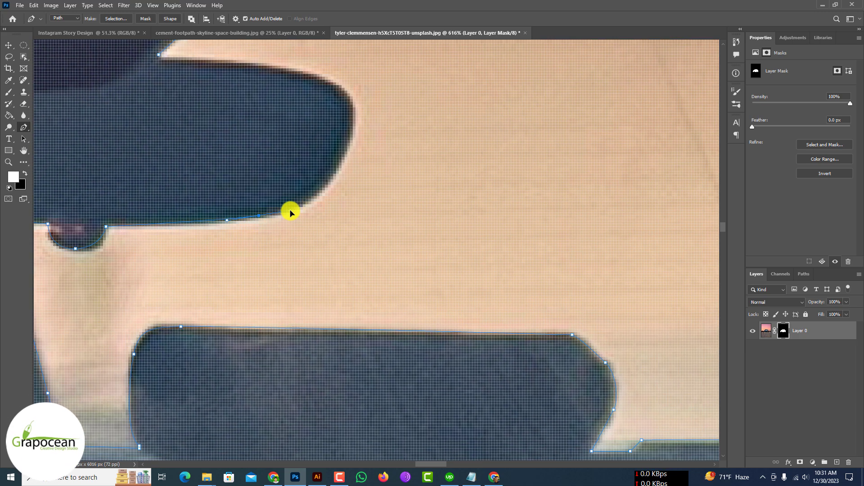
left_click_drag(354, 129, 358, 105)
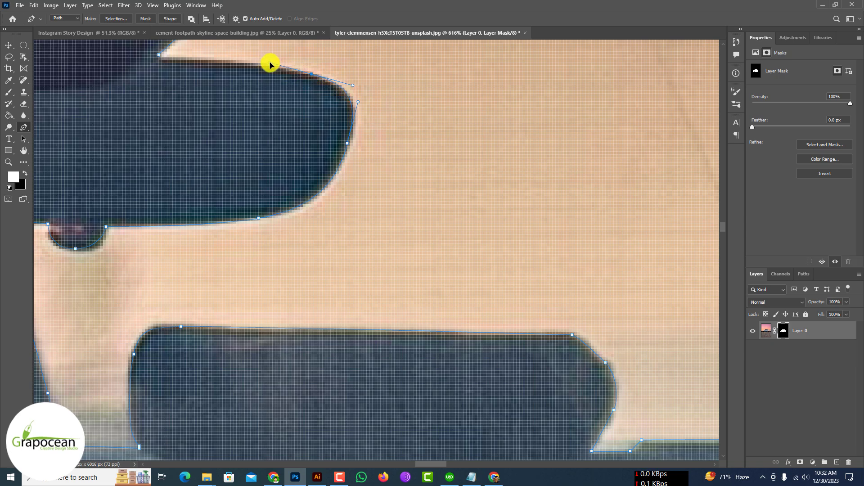
- Check the traced window paths around the car's glass areas and convert them into a selection
scroll(360, 228, "down", 8)
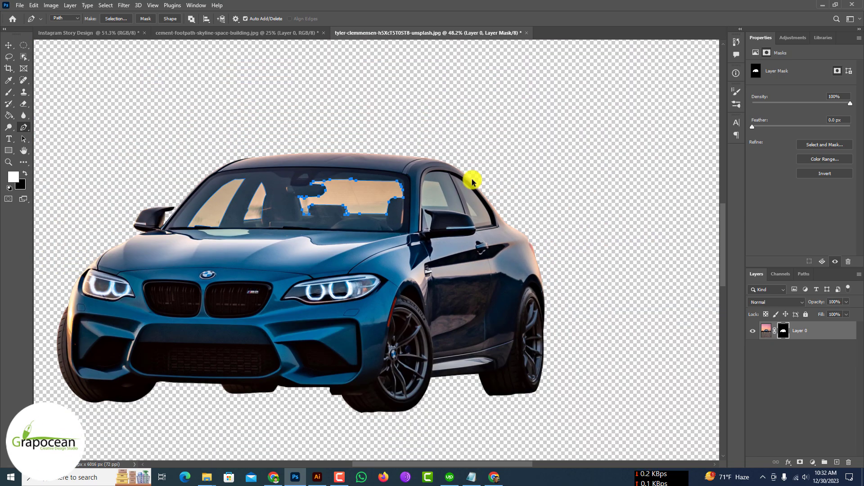
scroll(442, 162, "up", 7)
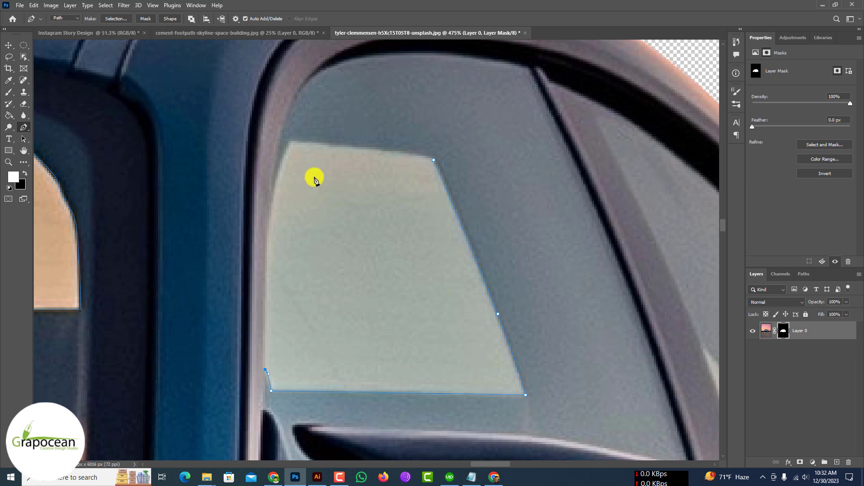
scroll(449, 172, "down", 6)
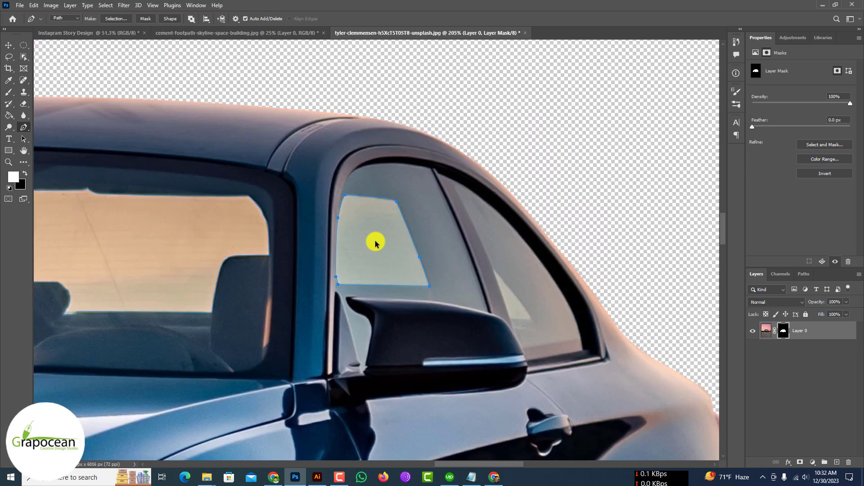
scroll(392, 243, "up", 4)
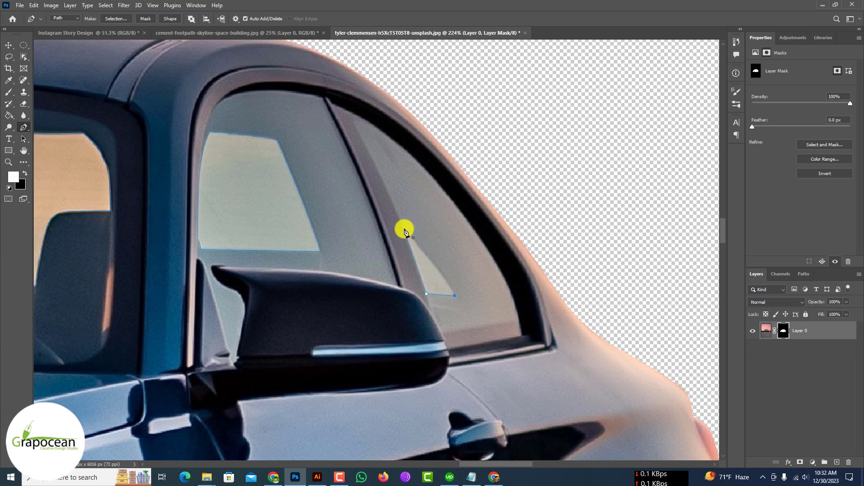
scroll(365, 193, "down", 8)
key("ctrl+Return")
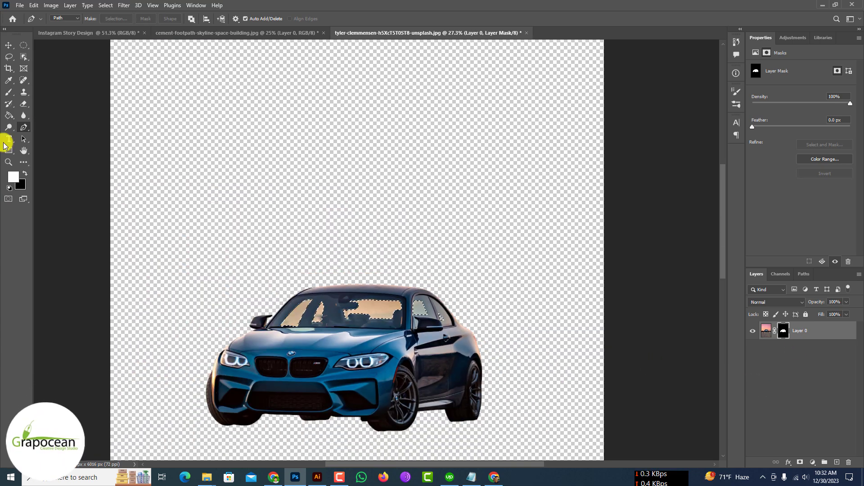
- Knock the selected window areas out of the car's layer mask with black using the Brush tool, and clear the selection
key("b")
scroll(383, 311, "up", 4)
key("x")
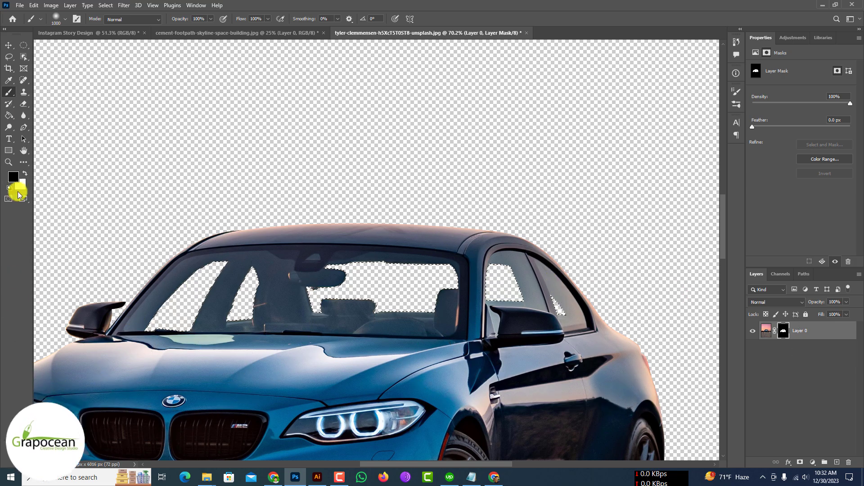
key("ctrl+d")
key("m")
scroll(276, 258, "down", 3)
scroll(388, 310, "up", 3)
scroll(306, 287, "down", 2)
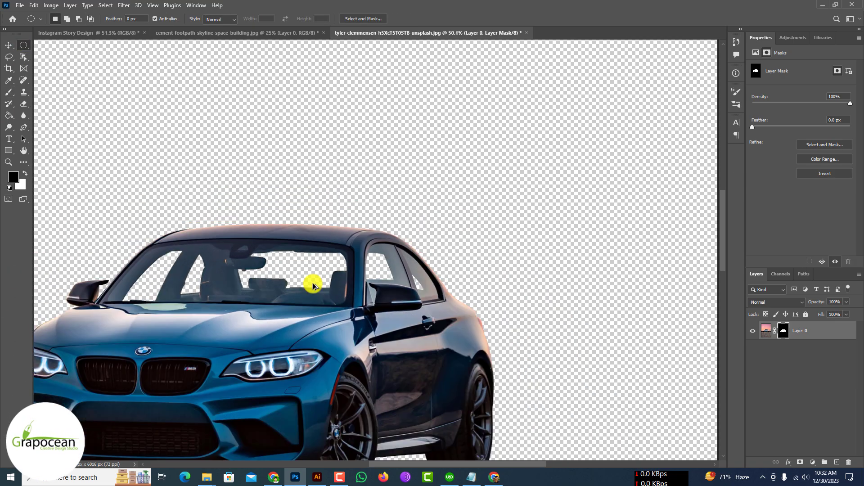
scroll(313, 286, "down", 3)
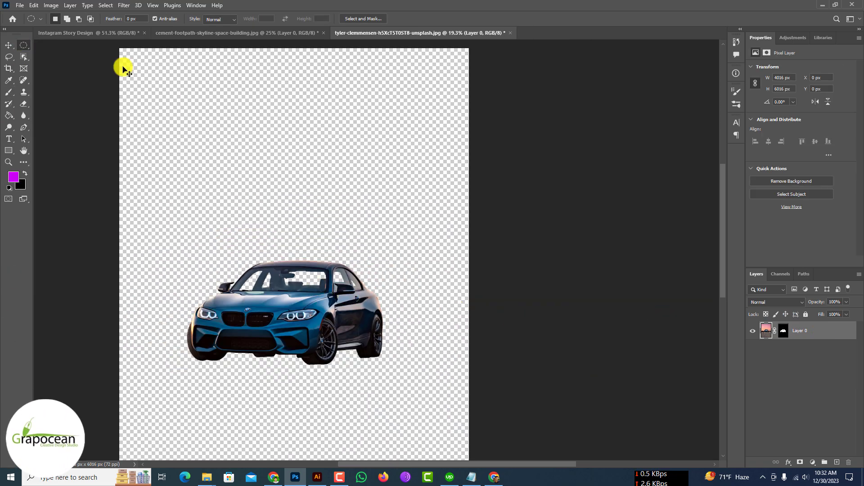
- In the Instagram Story Design document, convert the car on Layer 2 to a smart object and scale it to 36.42% over the plaza
left_click(103, 33)
right_click(822, 330)
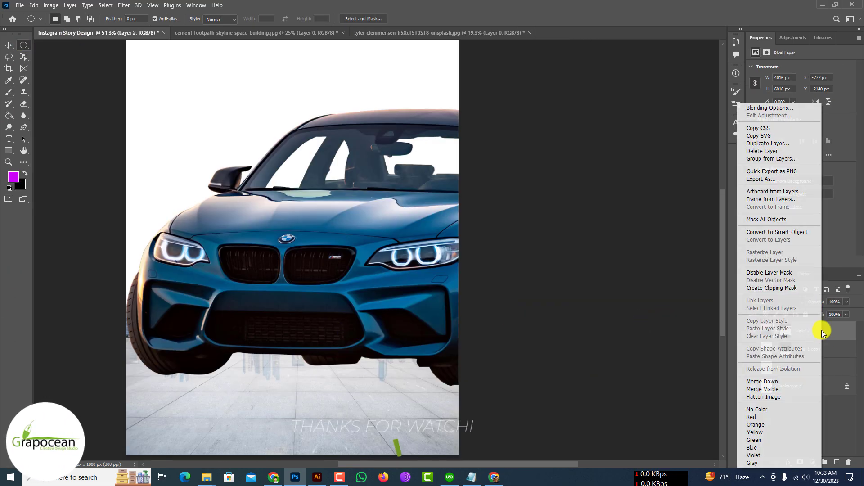
left_click(778, 232)
key("ctrl+t")
left_click_drag(122, 111, 272, 209)
left_click_drag(401, 250, 315, 358)
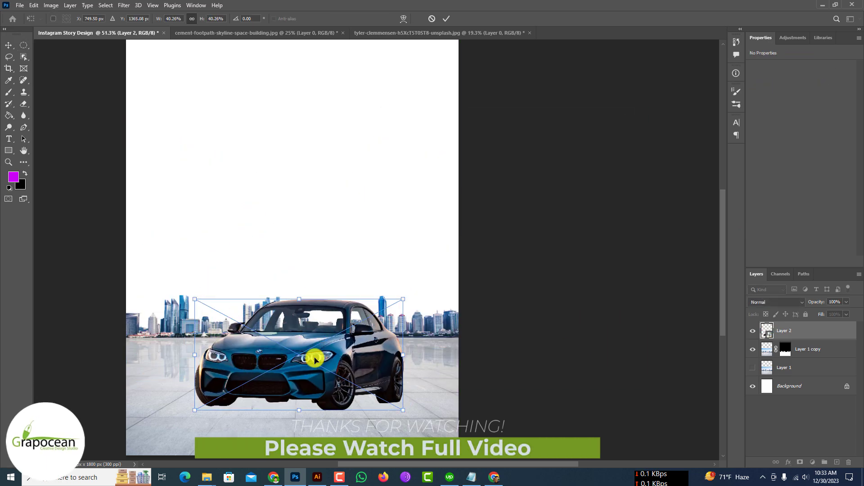
left_click_drag(406, 413, 388, 403)
left_click_drag(324, 358, 343, 350)
scroll(343, 351, "down", 4)
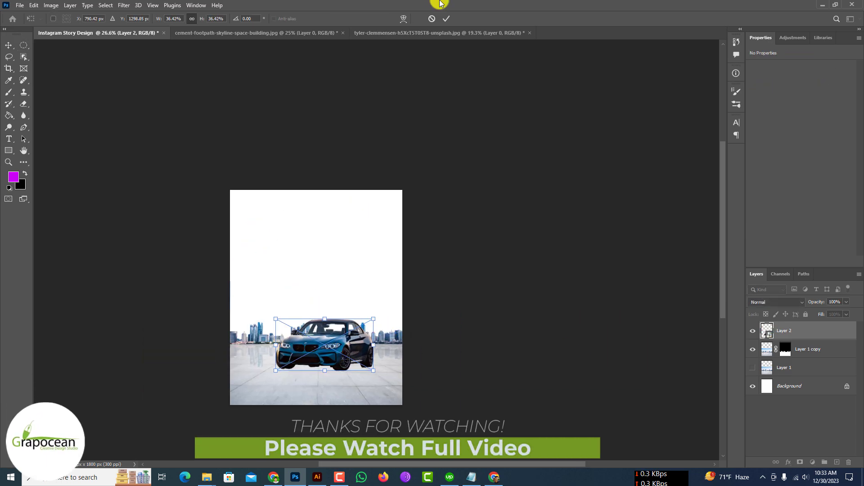
left_click(446, 19)
- Hide the smart-object car on Layer 2 and bring the car with its editable mask from the car photo into the story design
scroll(337, 347, "up", 5)
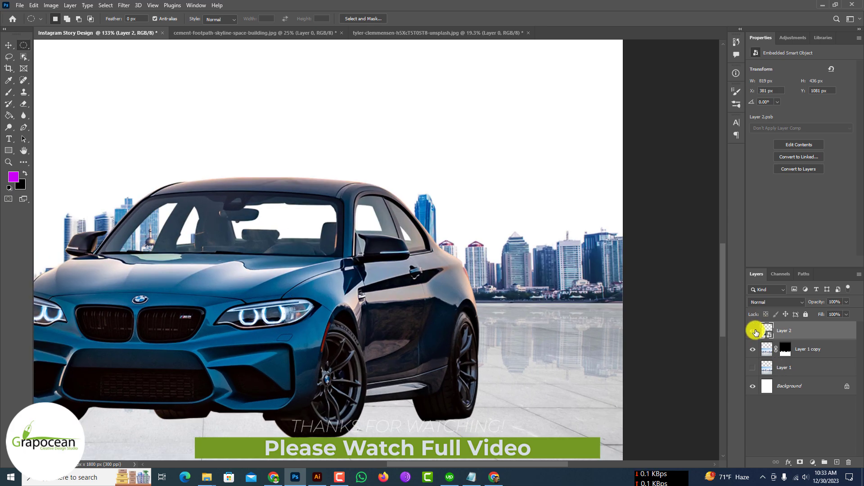
left_click(8, 92)
left_click(785, 351)
left_click(796, 333)
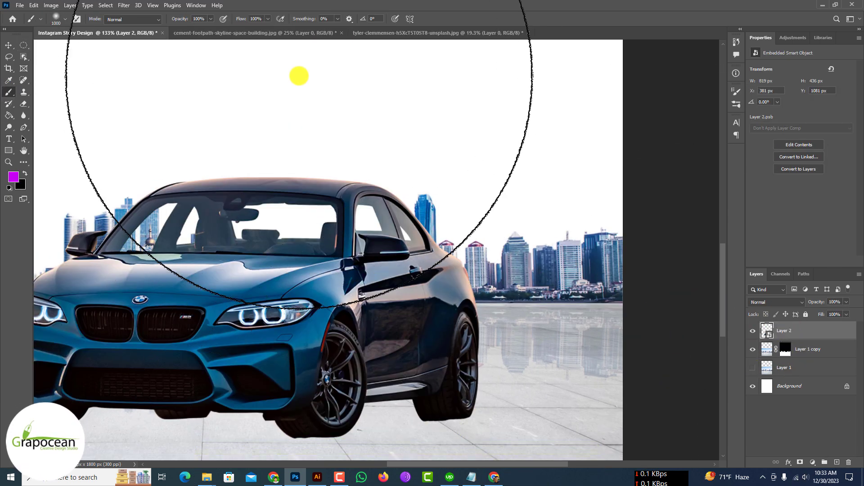
left_click(752, 331)
left_click(448, 34)
left_click_drag(157, 105, 399, 284)
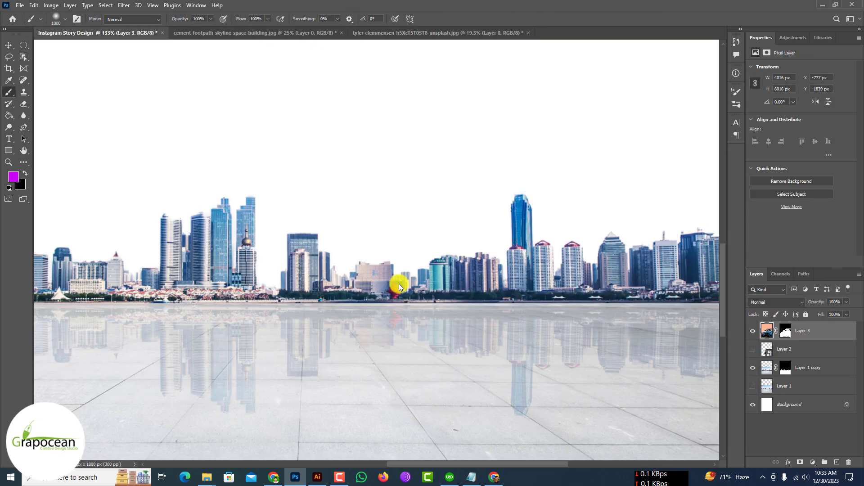
- Scale the newly added masked car layer down to about 53% so it fits in front of the skyline
scroll(399, 284, "down", 8)
key("ctrl+t")
scroll(283, 193, "down", 3)
left_click_drag(236, 42, 315, 155)
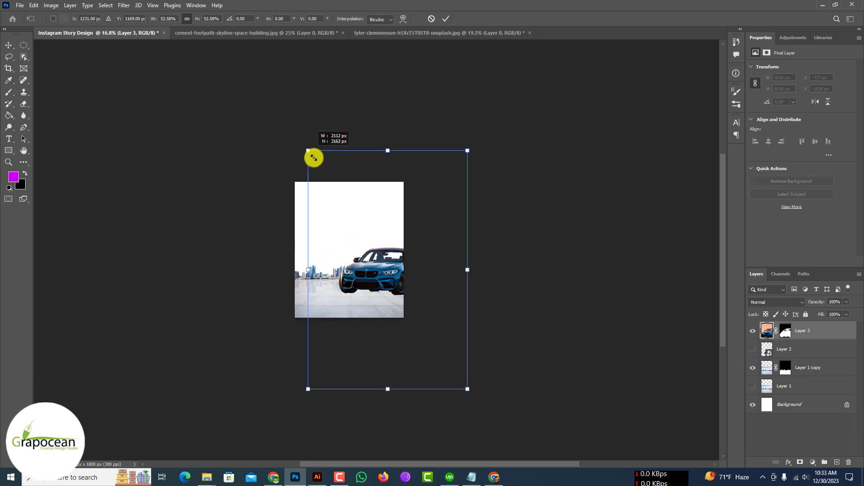
scroll(391, 296, "up", 3)
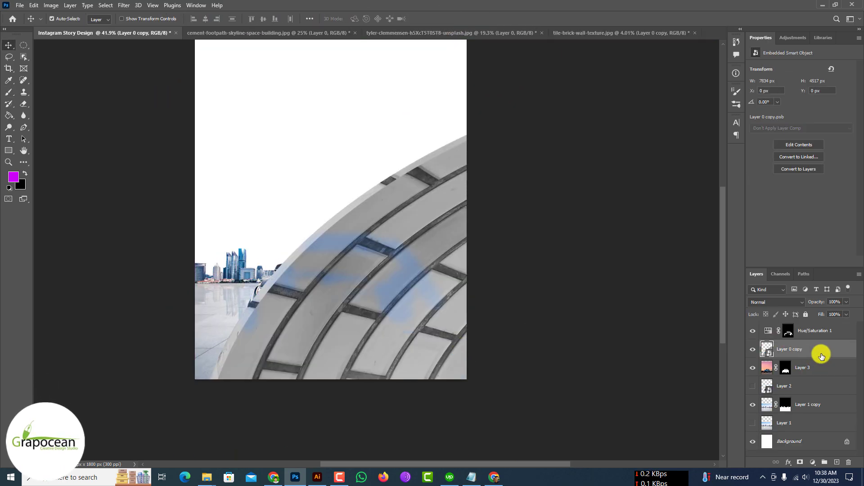
- Move the circular brick texture layer below the car layers, scale it to 18.95% and place it beneath the car
left_click_drag(822, 356, 810, 396)
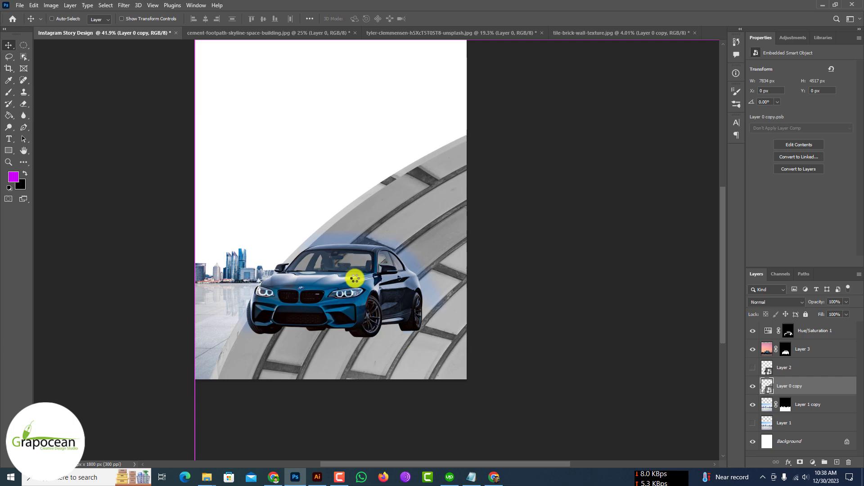
key("ctrl+t")
scroll(355, 279, "down", 4)
left_click_drag(732, 158, 531, 256)
left_click_drag(485, 318, 411, 305)
left_click_drag(449, 355, 369, 295)
scroll(370, 304, "up", 3)
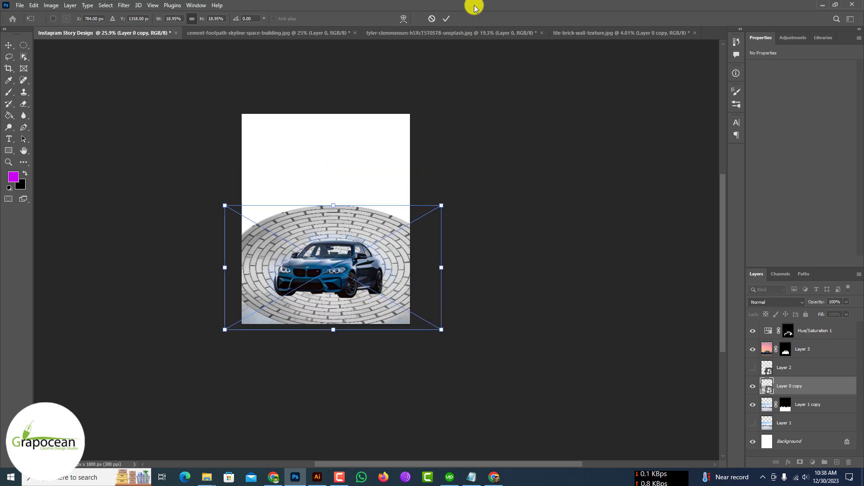
left_click(446, 19)
- Apply a Perspective transform to the brick texture, widening its near edge, and lower it so its far edge meets the plaza below the skyline
key("ctrl+t")
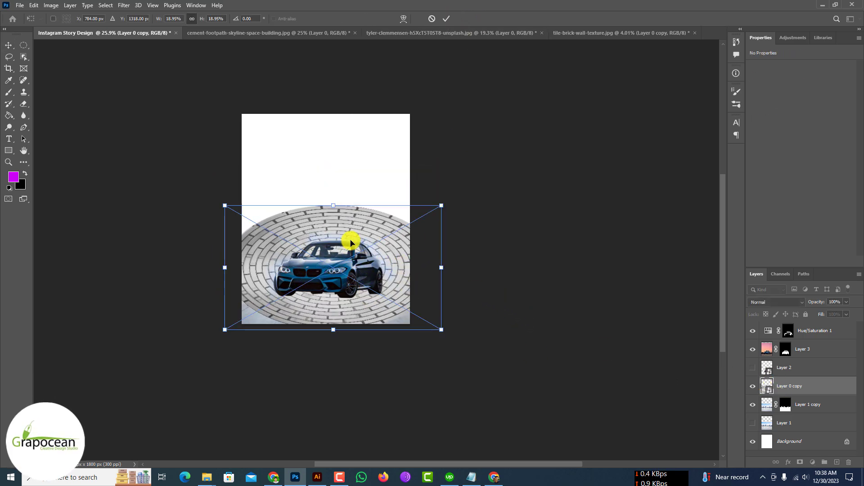
right_click(378, 310)
left_click(464, 331)
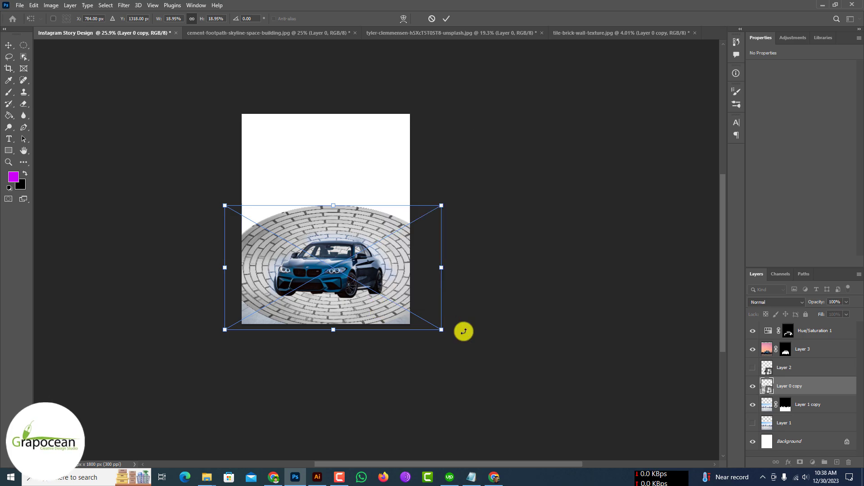
right_click(406, 313)
left_click(441, 184)
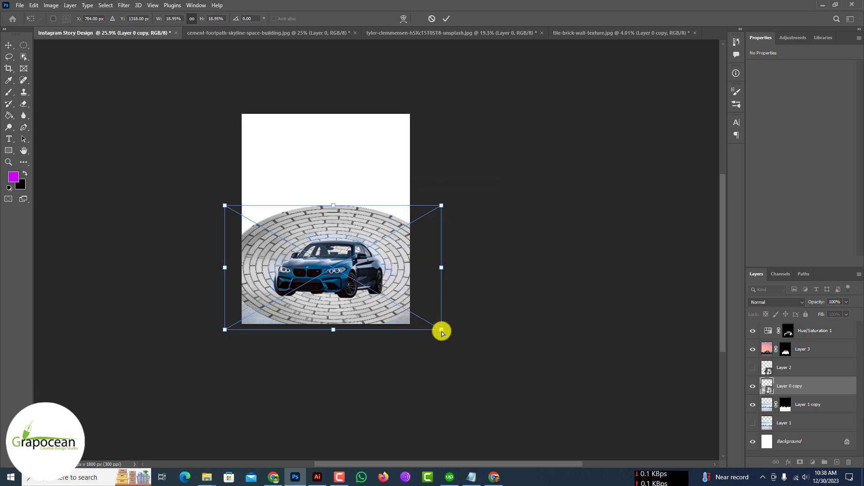
left_click_drag(441, 329, 498, 300)
left_click_drag(442, 207, 422, 212)
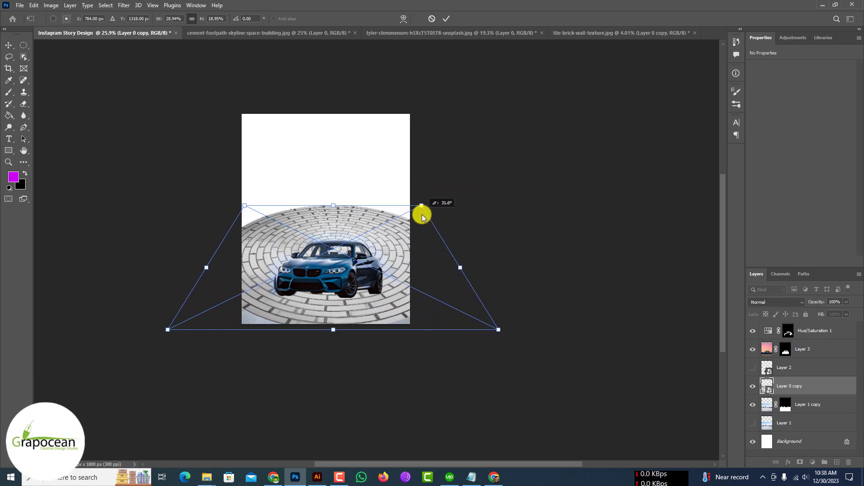
left_click_drag(499, 330, 582, 250)
left_click_drag(423, 206, 406, 231)
key("ctrl+z")
left_click_drag(368, 258, 364, 314)
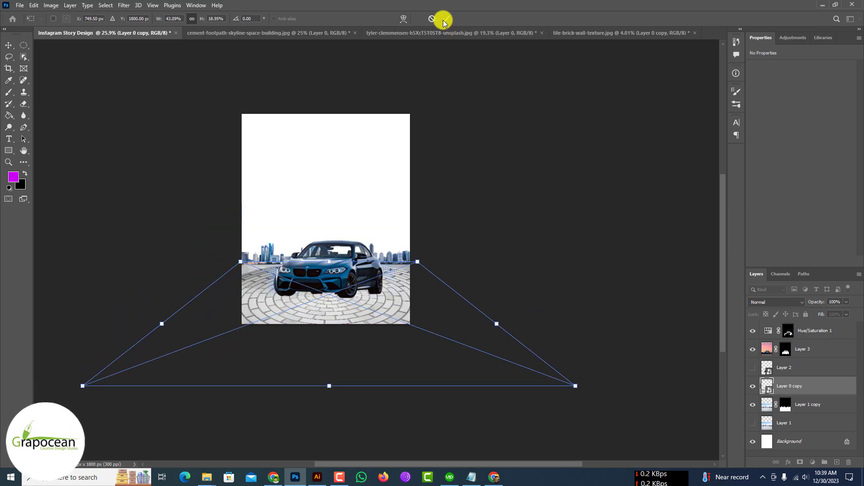
- Scale the brick floor down to 24.85% width and 10.93% height and center it under the car
left_click_drag(563, 388, 492, 370)
left_click_drag(393, 323, 392, 295)
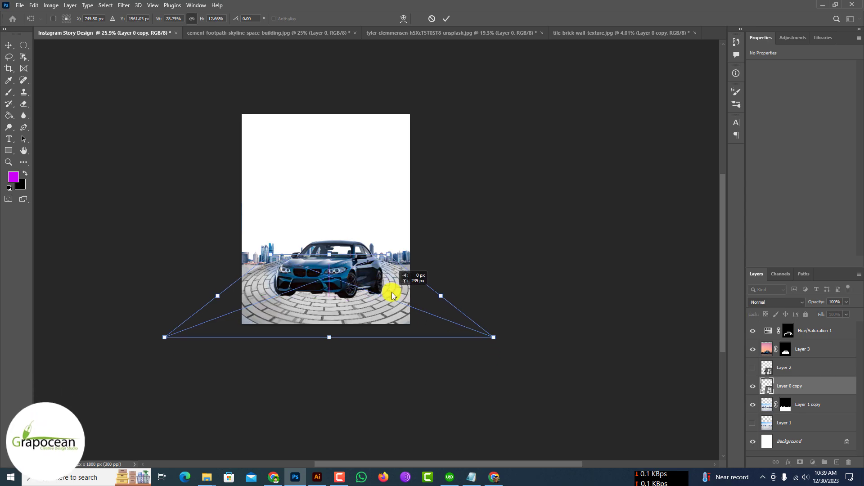
left_click_drag(467, 333, 473, 334)
scroll(380, 309, "up", 4)
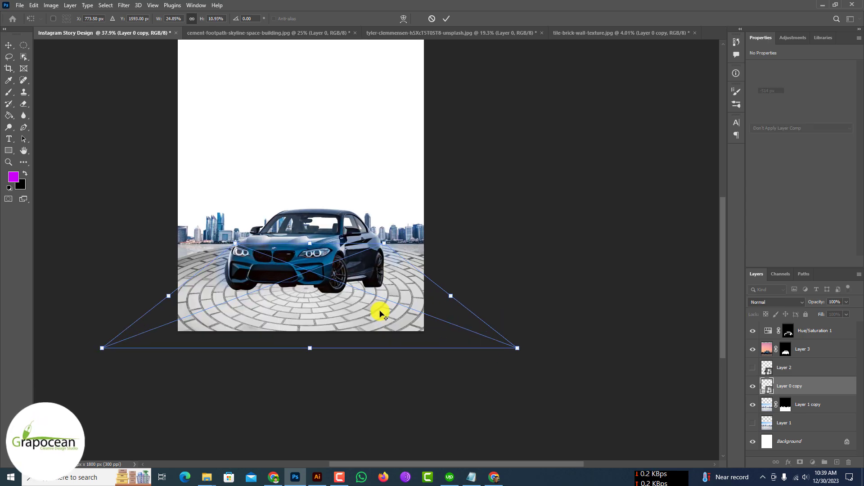
left_click_drag(380, 311, 375, 306)
- Refine the brick floor's perspective by adjusting its far and near corners, and fine-tune its position beneath the car
left_click_drag(383, 241, 382, 244)
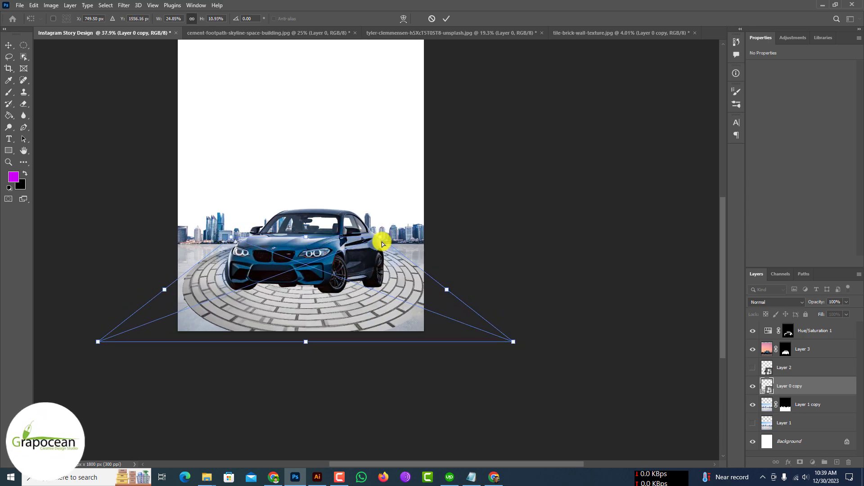
left_click_drag(231, 236, 234, 250)
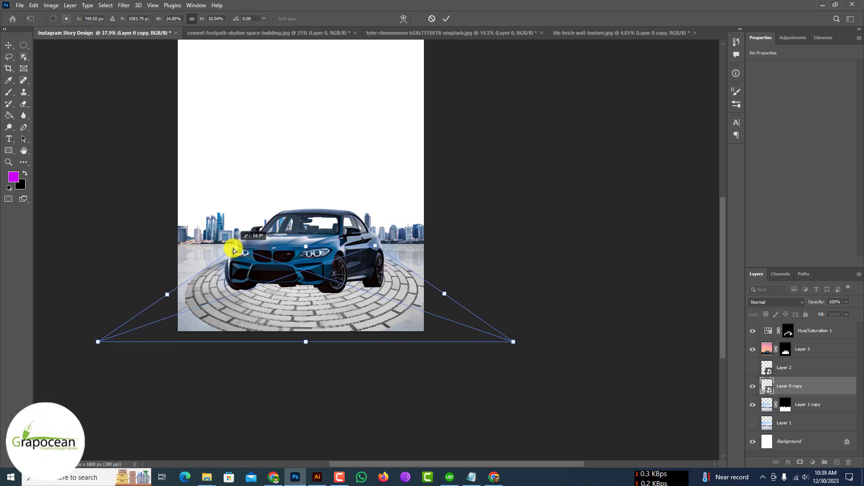
left_click_drag(519, 344, 519, 323)
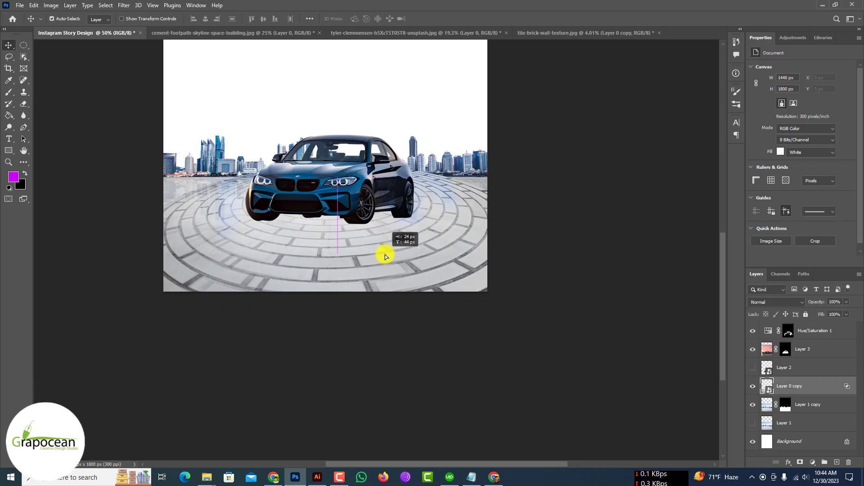
mouse_move(385, 257)
left_mouse_down()
mouse_move(386, 271)
mouse_move(385, 264)
left_mouse_up()
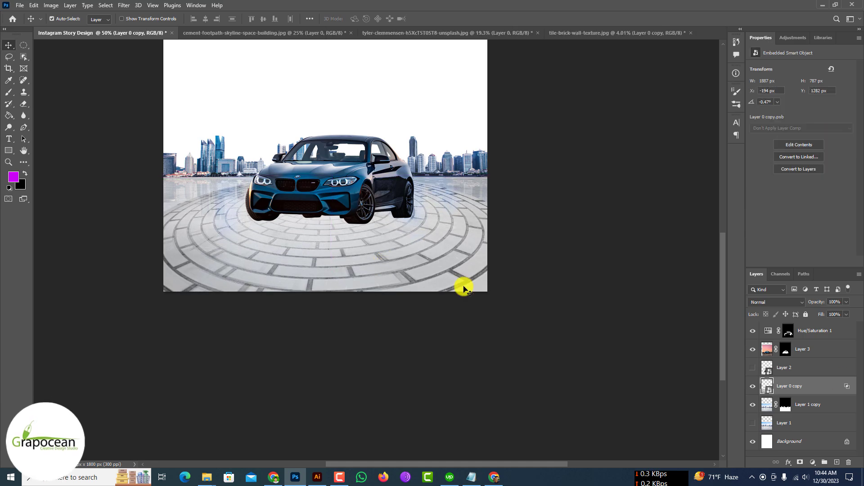
- Add a drop shadow to the brick floor layer with 42% opacity, 9 px distance and 79 px size, and compare with the layer hidden
right_click(805, 386)
left_click(805, 15)
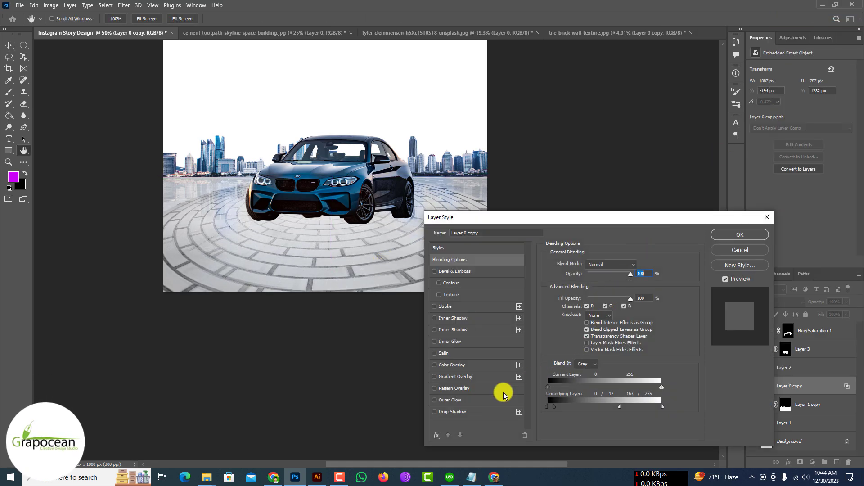
left_click(455, 411)
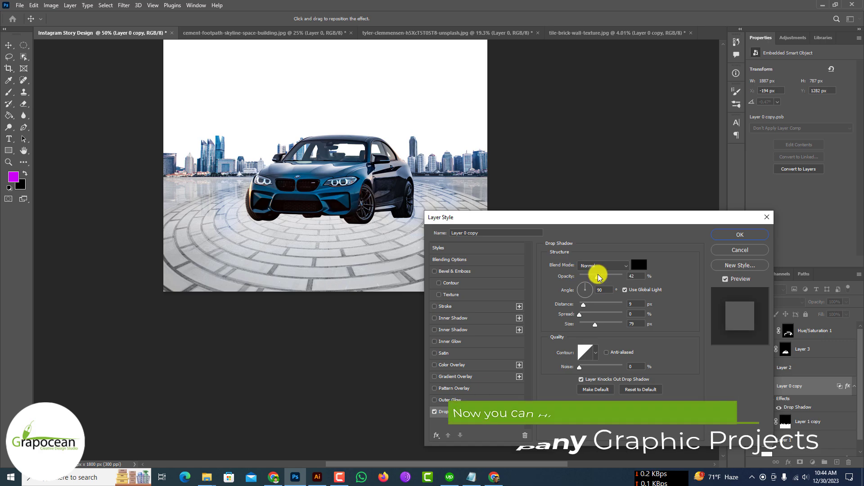
left_click(740, 235)
left_click(753, 386)
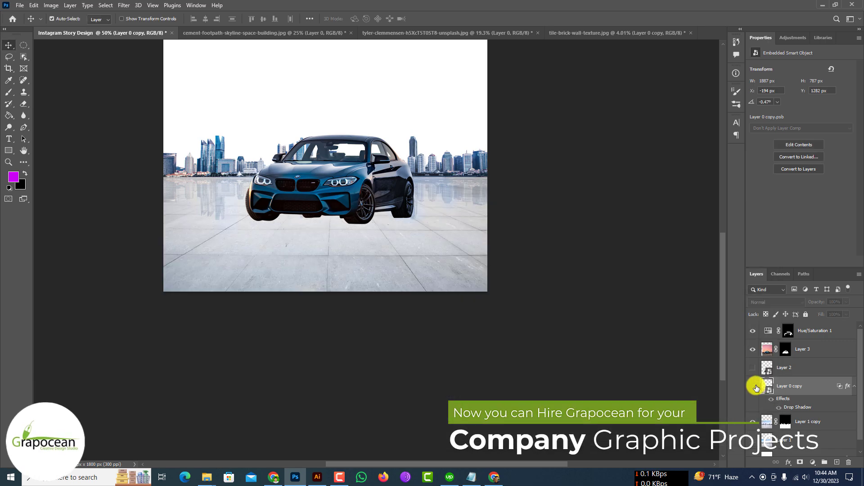
left_click(753, 386)
- Paint on the Layer 3 copy 2 mask along the ground beneath the car with a soft brush at 47% opacity and 78% flow
scroll(801, 398, "down", 1)
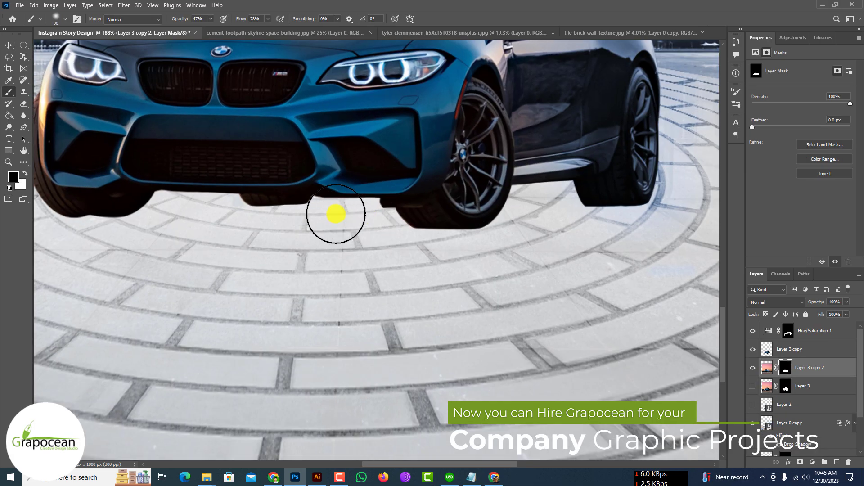
mouse_move(336, 212)
left_mouse_down()
mouse_move(382, 210)
mouse_move(79, 223)
mouse_move(382, 244)
mouse_move(417, 235)
mouse_move(473, 240)
mouse_move(566, 212)
mouse_move(629, 207)
mouse_move(516, 200)
mouse_move(544, 225)
left_mouse_up()
scroll(407, 270, "down", 7)
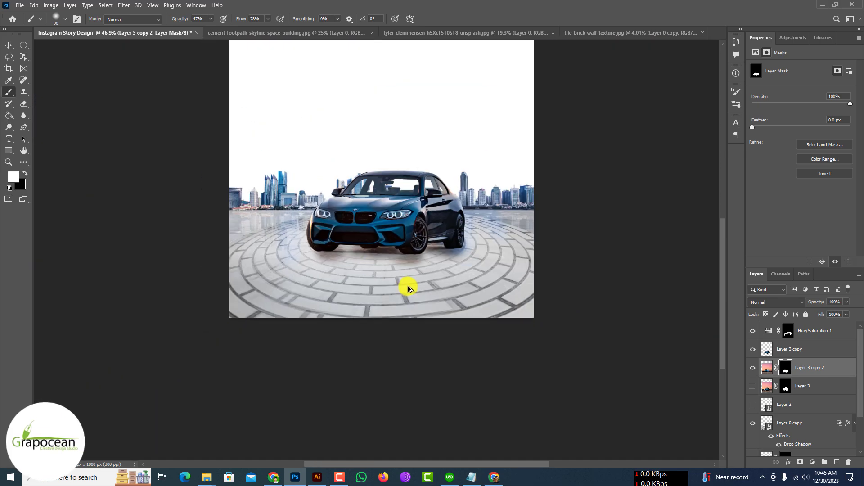
scroll(435, 260, "up", 5)
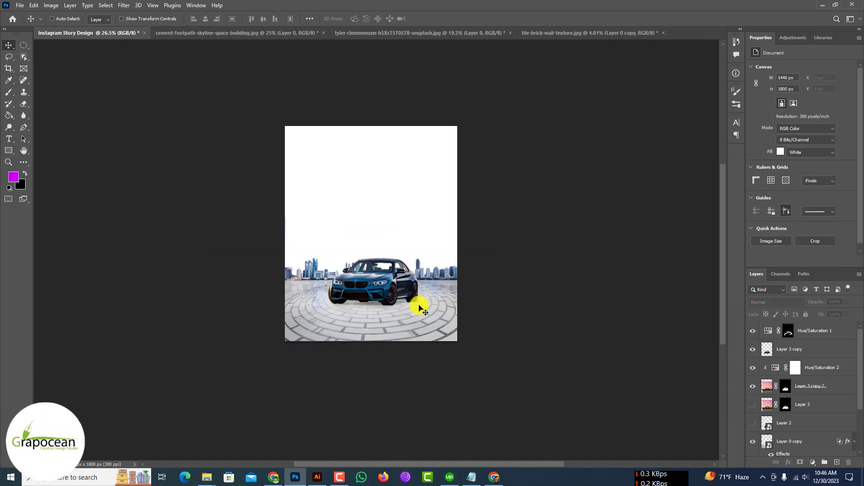
- Transform the brick floor layer again, stretching it wider and shifting it slightly to adjust its perspective beneath the car
scroll(388, 325, "down", 3)
scroll(394, 326, "up", 6)
left_click(441, 330, "ctrl")
key("ctrl+t")
scroll(384, 326, "down", 5)
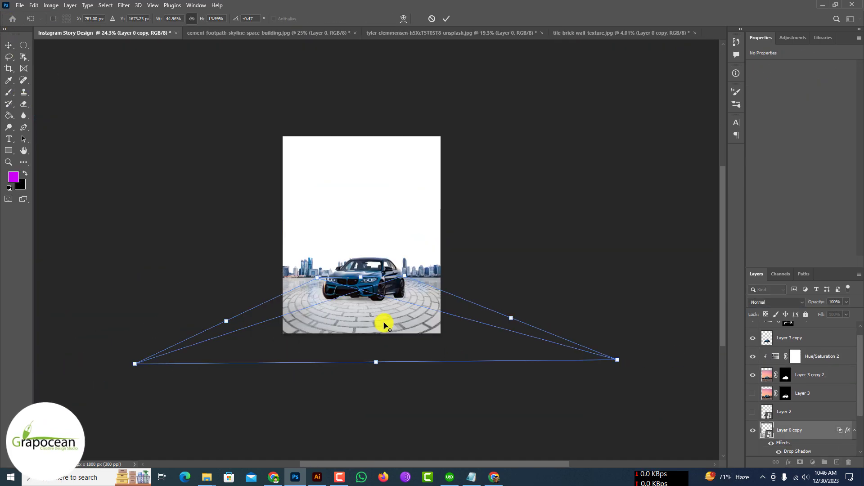
left_click_drag(560, 348, 601, 353)
mouse_move(437, 309)
left_mouse_down()
mouse_move(438, 330)
mouse_move(442, 319)
left_mouse_up()
key("Return")
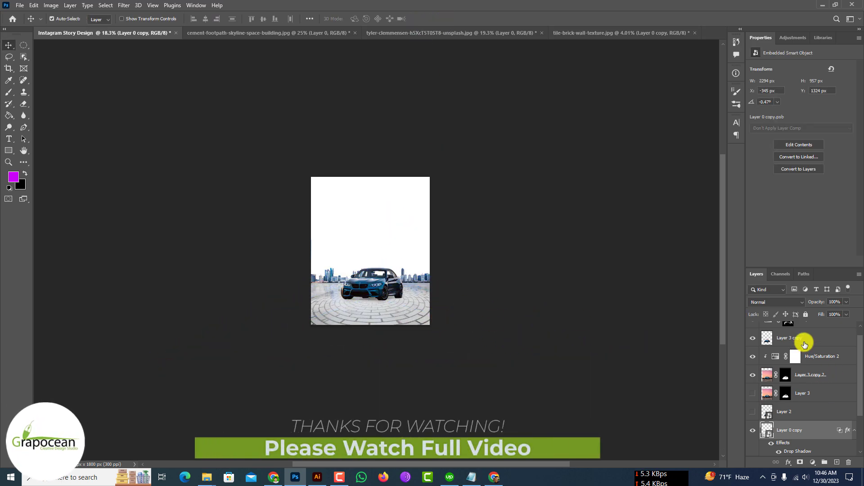
- Enlarge the car layers and their hue/saturation adjustments together to about 120% width and 126% height, and reposition the car on the brick floor
left_click(815, 341)
left_click(817, 338, "ctrl")
left_click(823, 405, "ctrl")
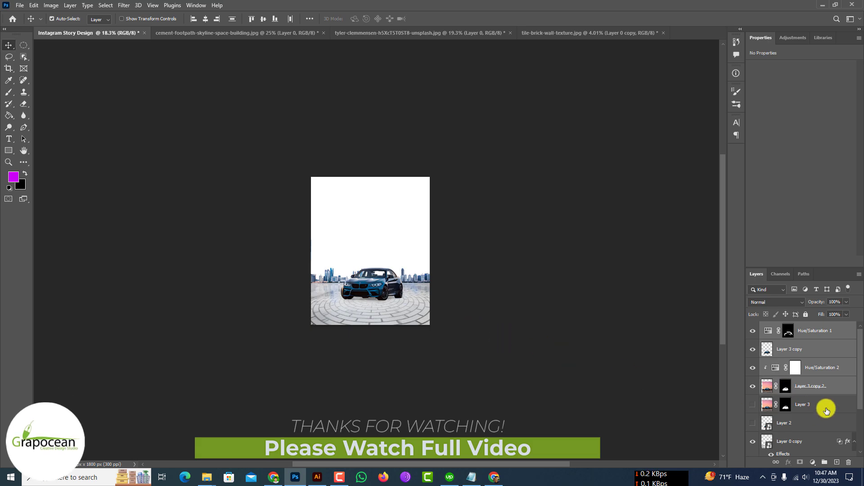
key("ctrl+t")
left_click_drag(431, 366, 445, 381)
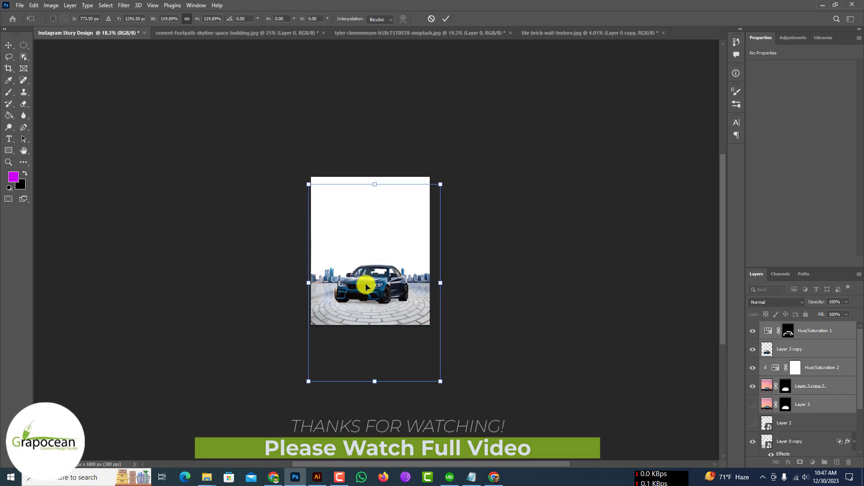
left_click_drag(367, 286, 369, 289)
left_click_drag(378, 187, 375, 178)
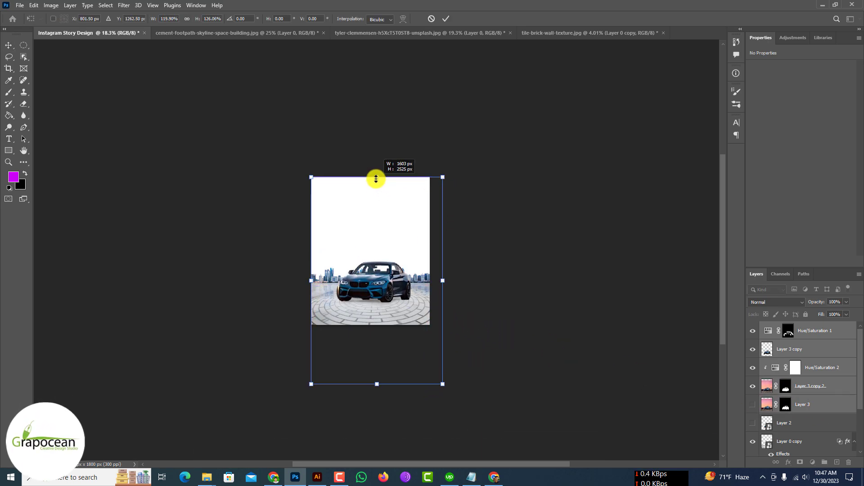
left_click_drag(385, 276, 388, 277)
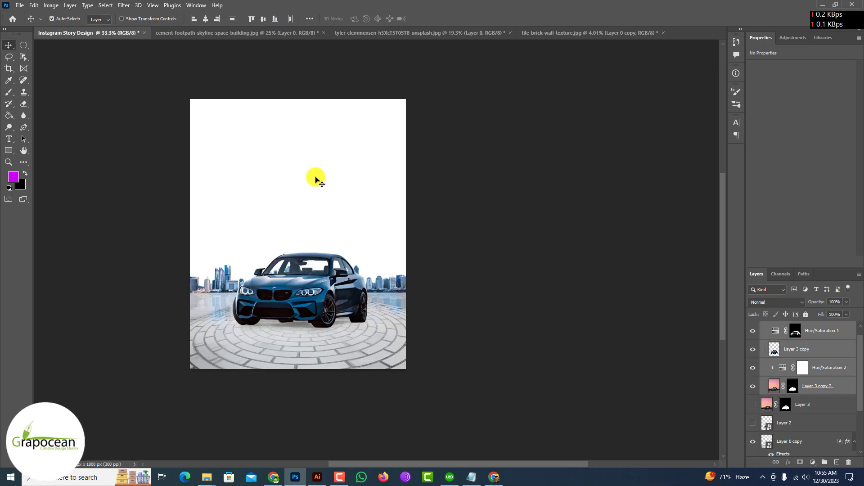
left_click(316, 180)
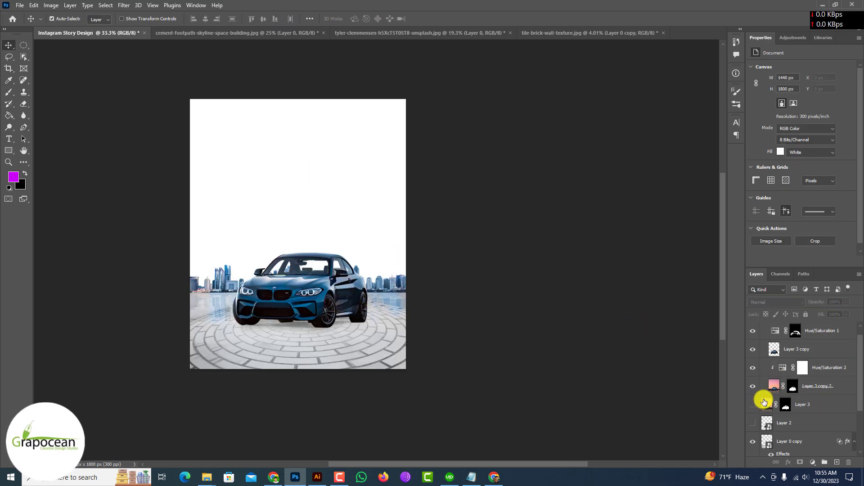
- Open the sunset-manhattan image from the Downloads folder
left_click(20, 8)
left_click(34, 26)
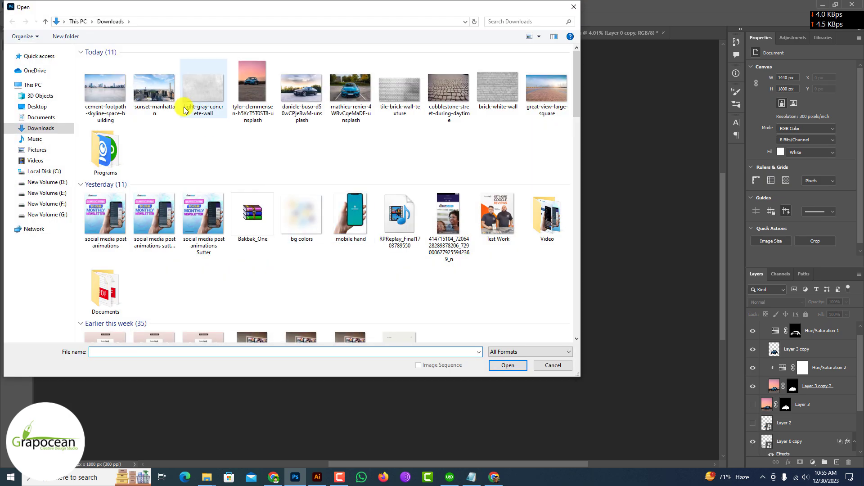
left_click(167, 113)
left_click(216, 108)
left_click(250, 108)
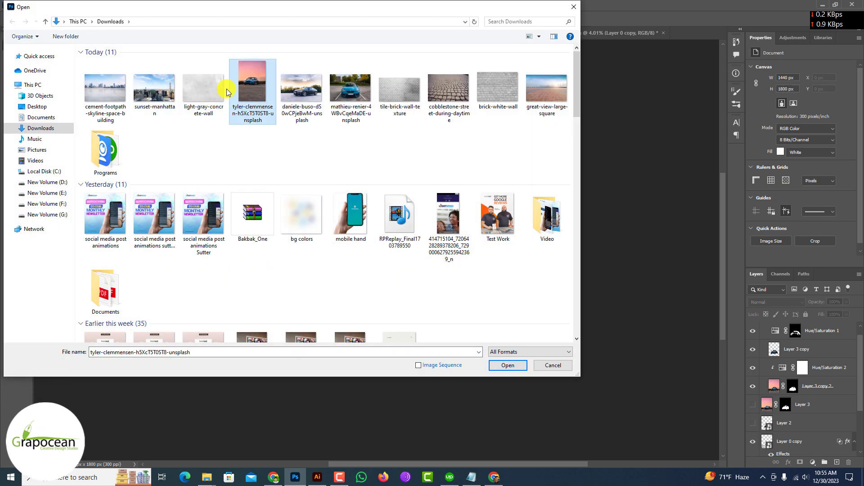
left_click(216, 91)
left_click(166, 93, "ctrl")
left_click(507, 365)
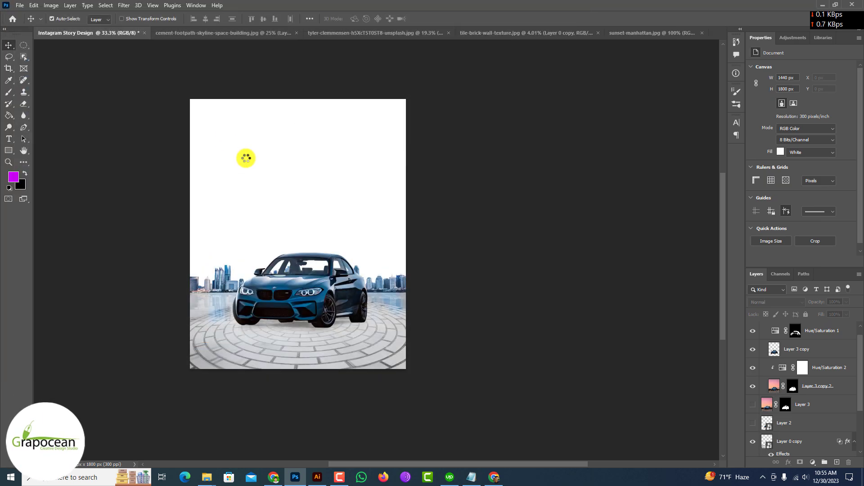
- Bring the sunset-manhattan sky image into the Instagram story design and place its layer directly below Layer 1 copy
left_click(442, 187)
double_click(792, 331)
left_click_drag(374, 212, 270, 202)
left_click_drag(800, 331, 810, 441)
- Scale the sky layer to about 47% and position it so it fills the canvas behind the car up to the top edge
key("ctrl+t")
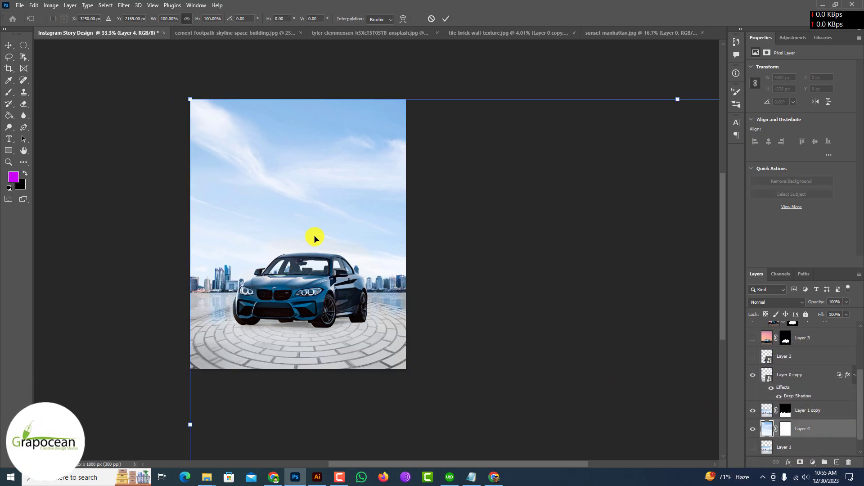
scroll(270, 194, "down", 6)
left_click_drag(228, 143, 358, 230)
left_click_drag(444, 317, 281, 229)
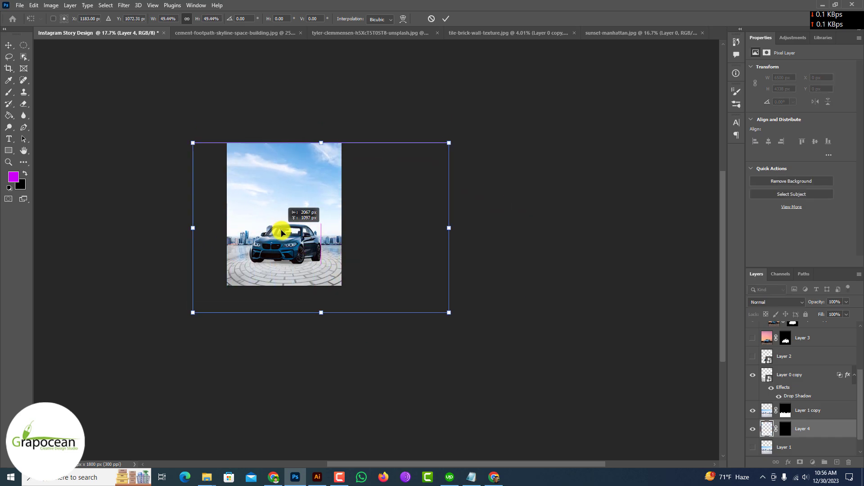
scroll(365, 216, "up", 3)
left_click_drag(483, 229, 430, 237)
left_click_drag(295, 196, 252, 191)
left_click_drag(269, 122, 273, 102)
mouse_move(276, 175)
left_mouse_down()
mouse_move(276, 137)
mouse_move(279, 175)
left_mouse_up()
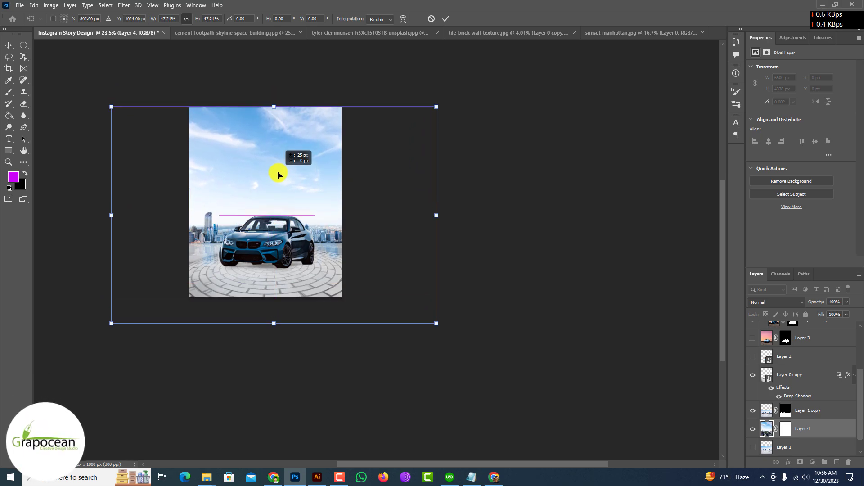
left_click(441, 21)
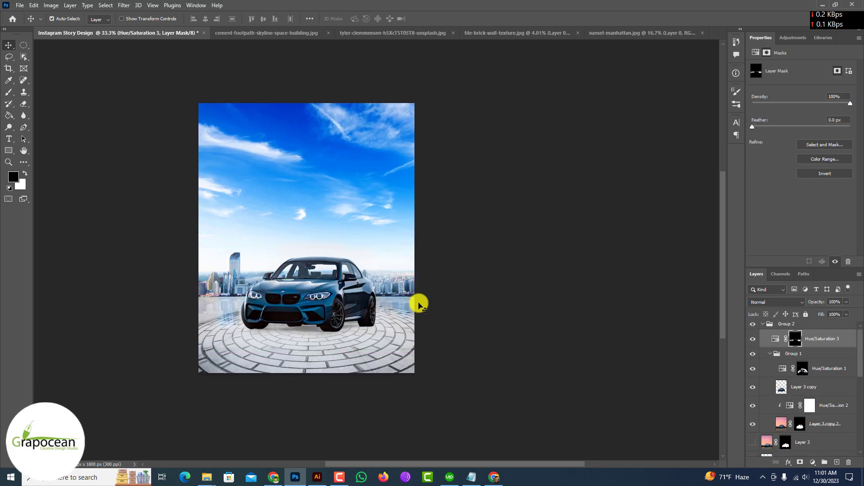
- Add the horizontal text "USD 109335" in the sky above the car
key("ctrl+plus")
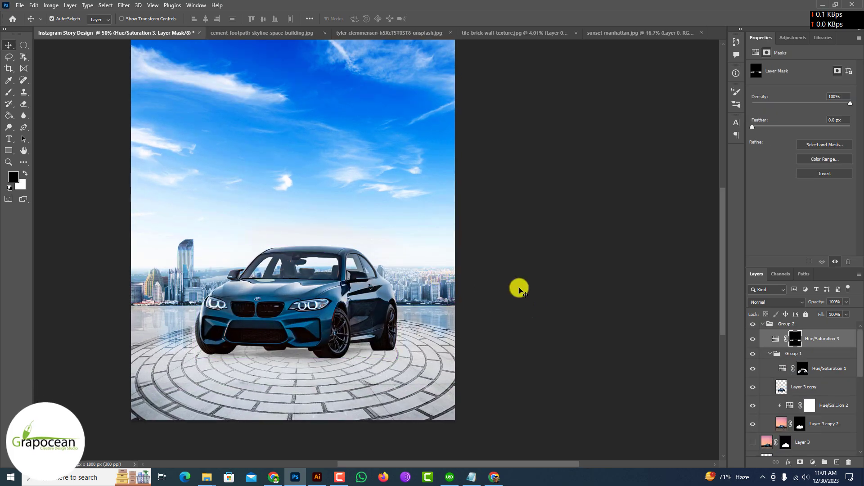
key("ctrl+minus")
left_click(9, 138)
scroll(762, 329, "up", 1)
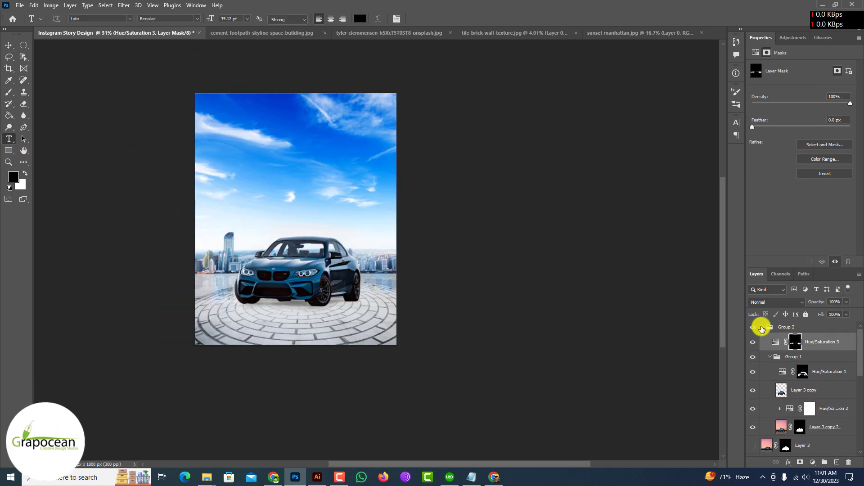
left_click(762, 328)
left_click(285, 165)
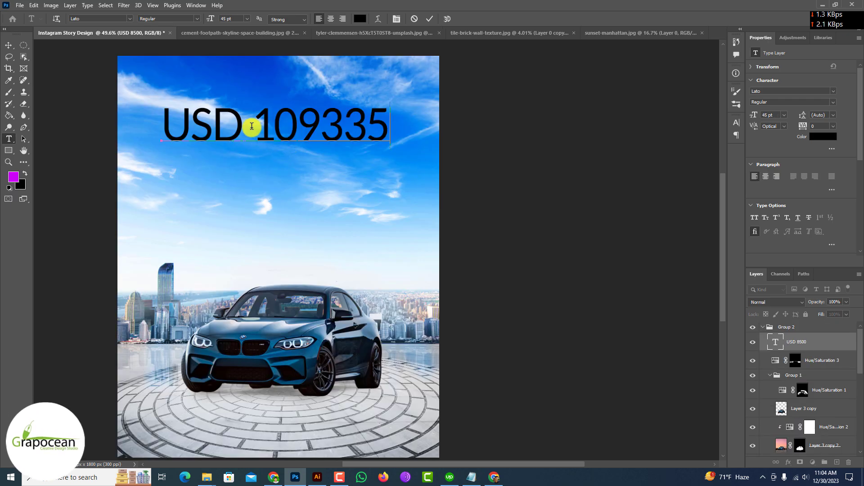
- Change the font of both the number and the USD prefix to Bakbak One
left_click_drag(252, 126, 155, 124)
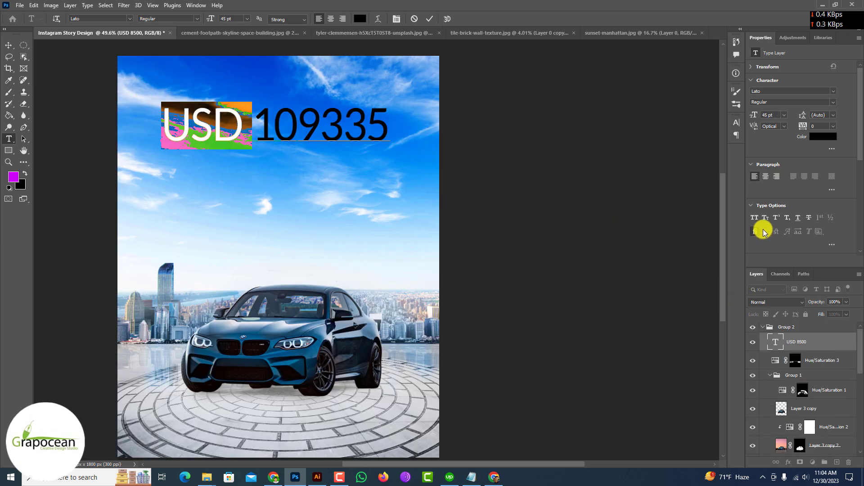
left_click(388, 122)
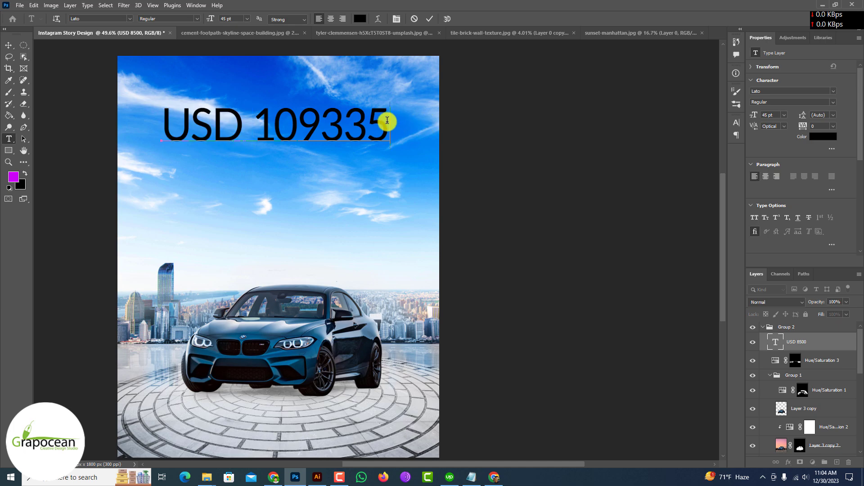
left_click(260, 120, "shift")
left_click(129, 19)
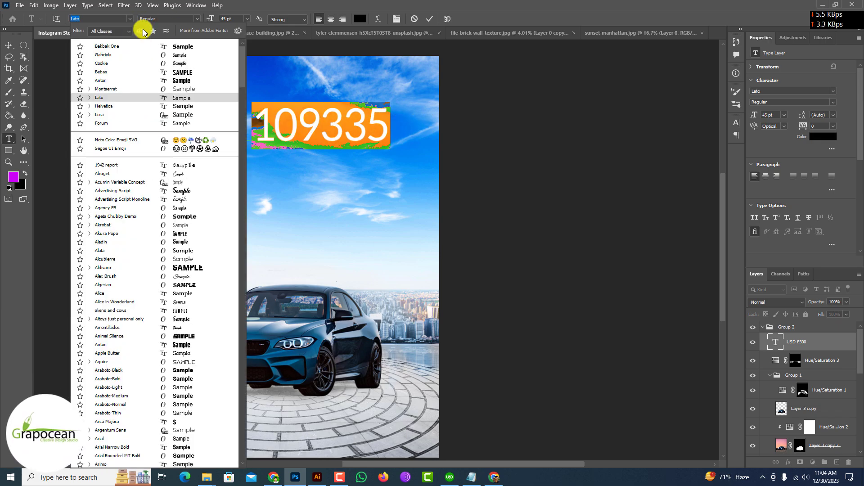
left_click(181, 46)
left_click(231, 116)
left_click_drag(253, 119, 161, 118)
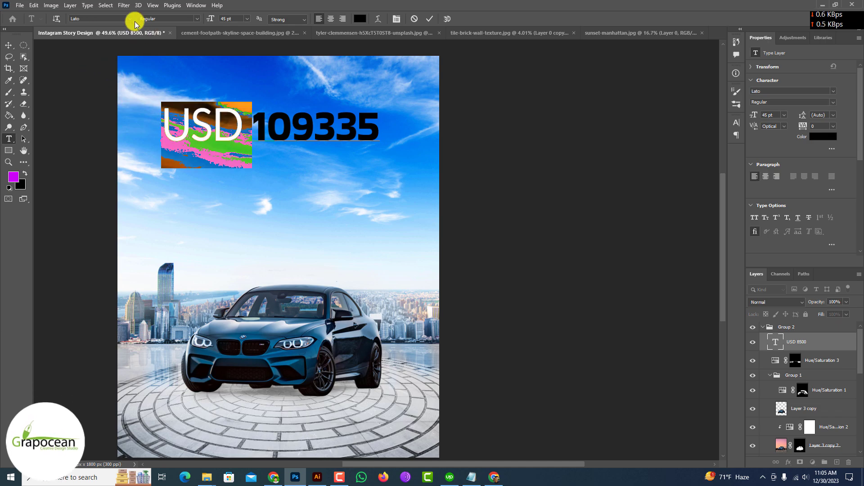
left_click(130, 18)
left_click(139, 43)
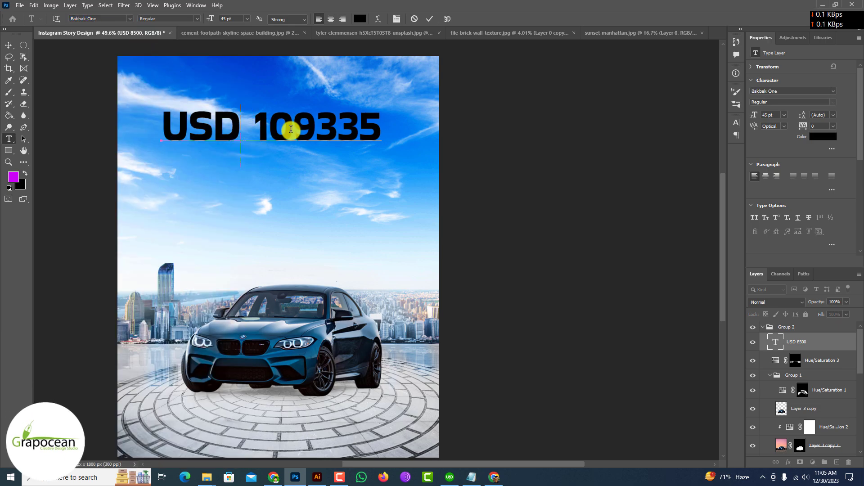
- Move the number 109335 out of the USD text into its own text layer below it
left_click_drag(379, 130, 426, 141)
key("ctrl+c")
left_click(252, 127)
left_click(9, 46)
key("BackSpace")
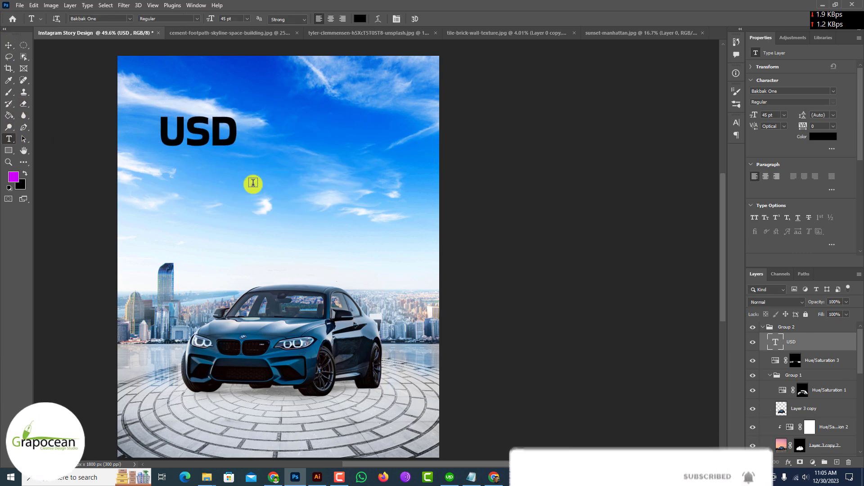
left_click(236, 209)
key("ctrl+v")
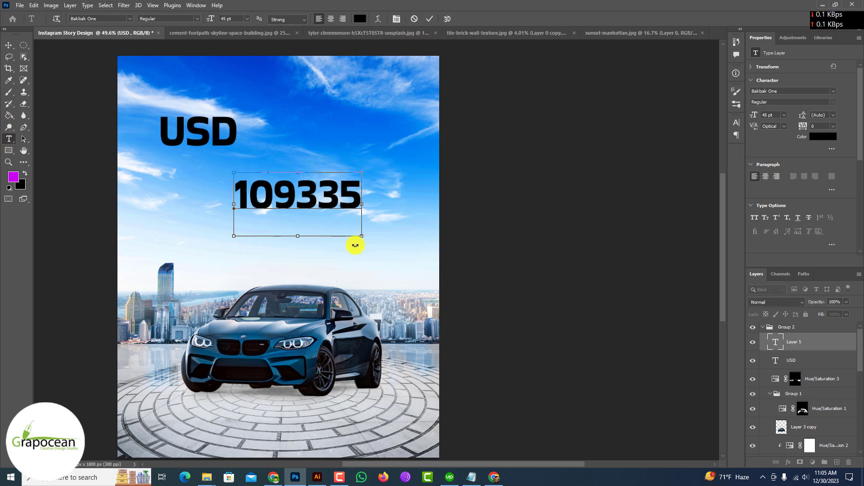
left_click(8, 46)
- Shrink the USD text to 18.1 pt, place 109335 beside it, and raise USD to the number's top edge
left_click(235, 138)
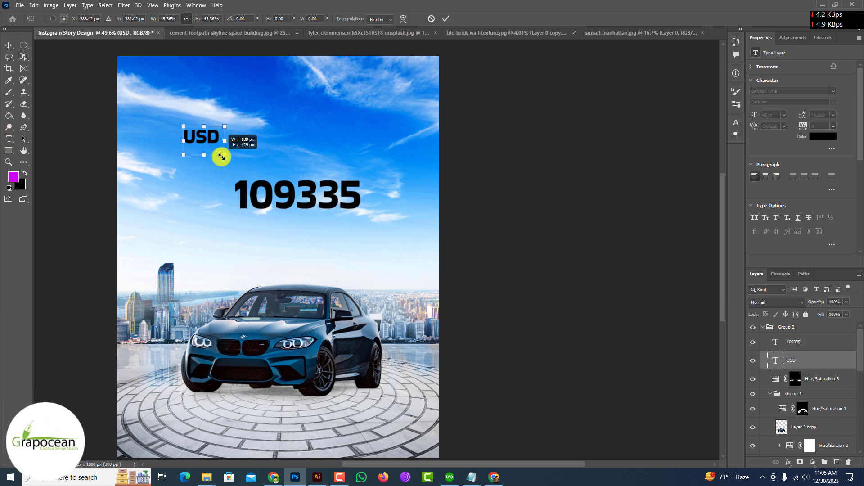
left_click_drag(324, 203, 318, 140)
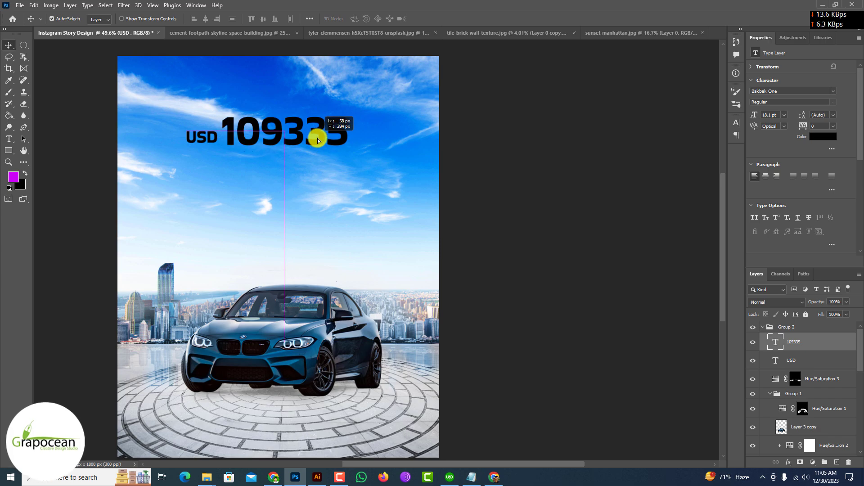
scroll(320, 143, "up", 5)
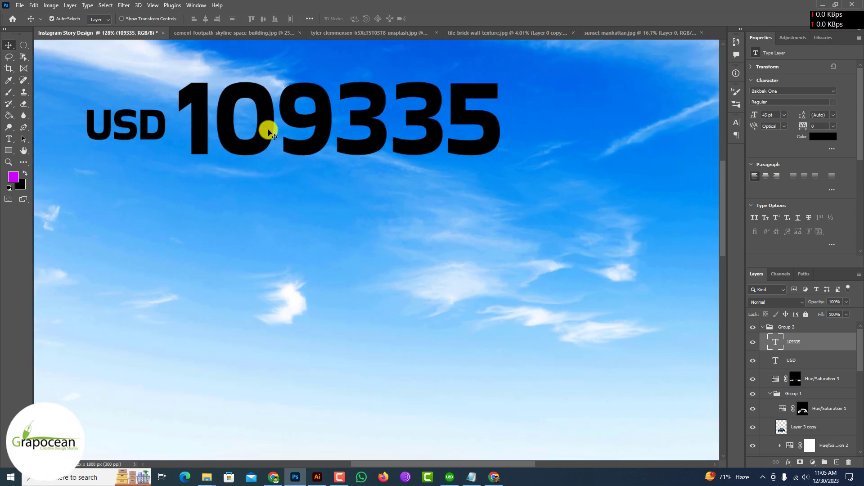
left_click_drag(265, 132, 268, 133)
scroll(288, 178, "down", 6)
scroll(224, 146, "up", 5)
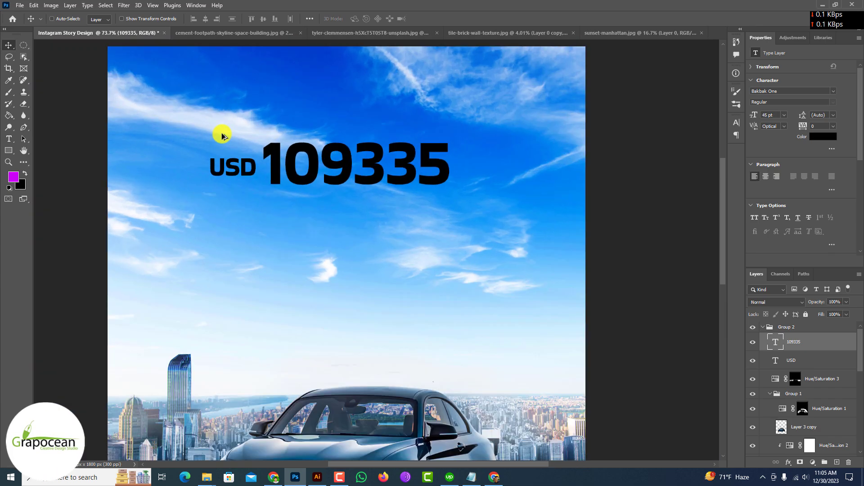
left_click_drag(258, 169, 257, 146)
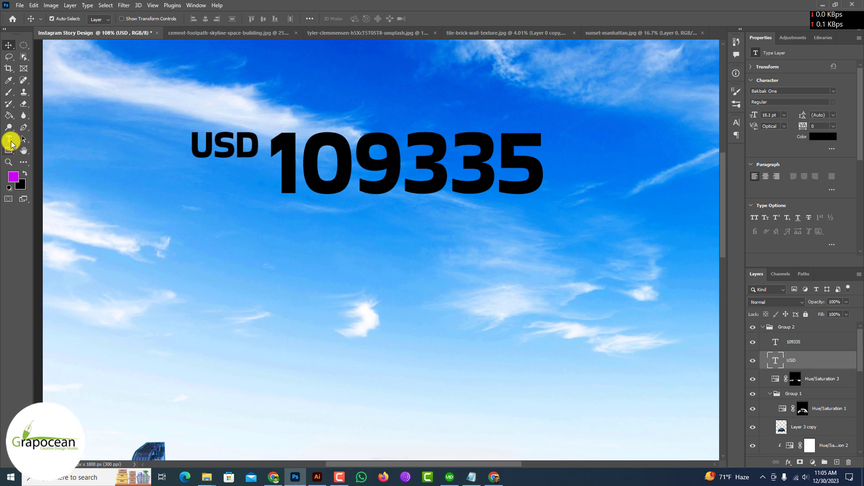
- Insert a comma in the price text so it reads 10,9335
left_click(355, 179)
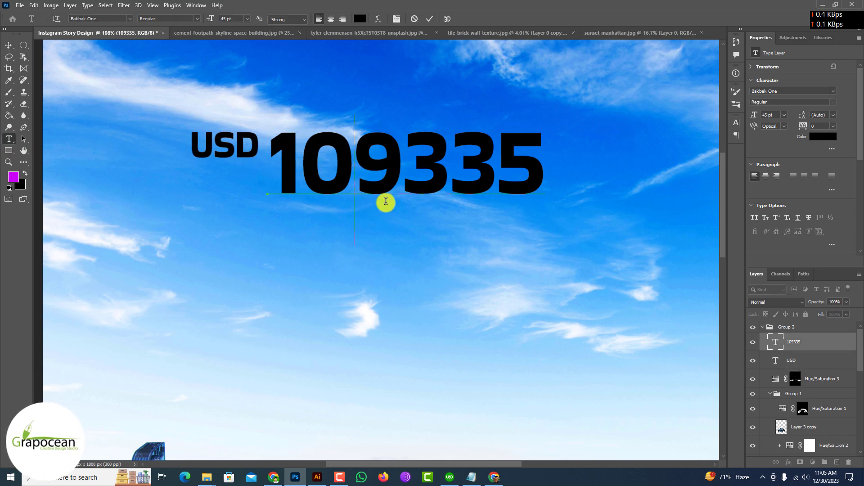
type(",")
type("t")
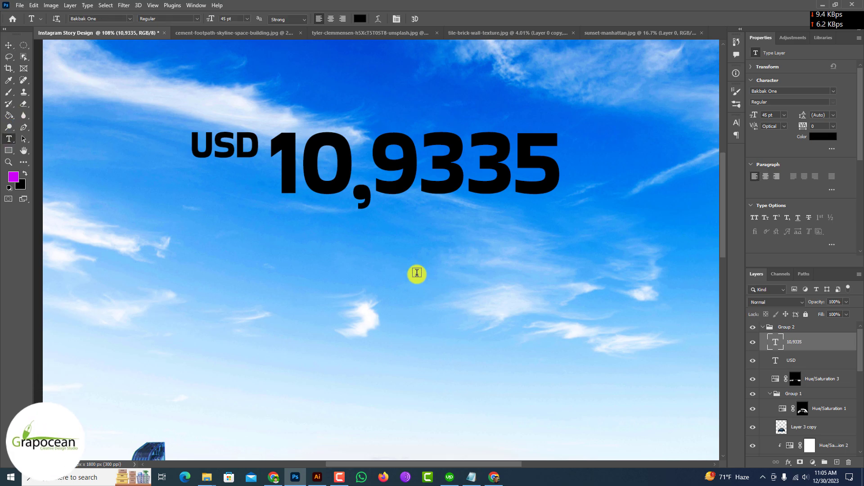
- Try a separate "Off" text line below the price, and delete it
left_click(416, 273)
type("Off")
left_click(8, 45)
scroll(216, 255, "down", 4)
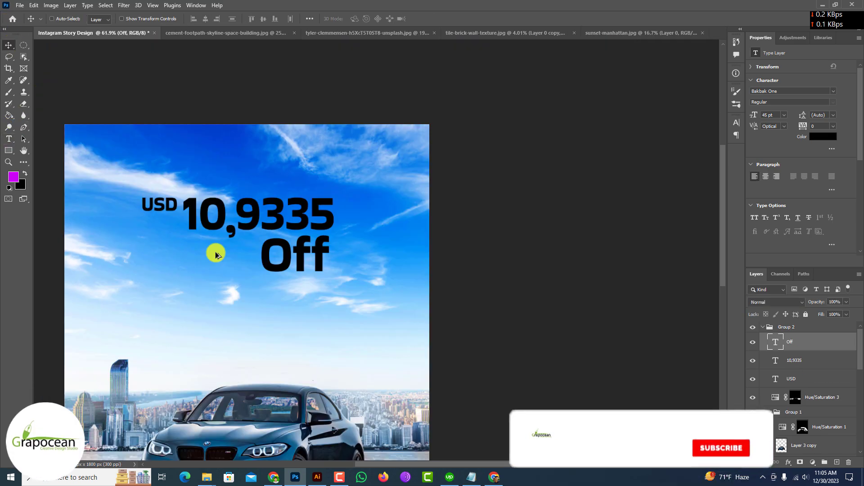
scroll(299, 256, "up", 2)
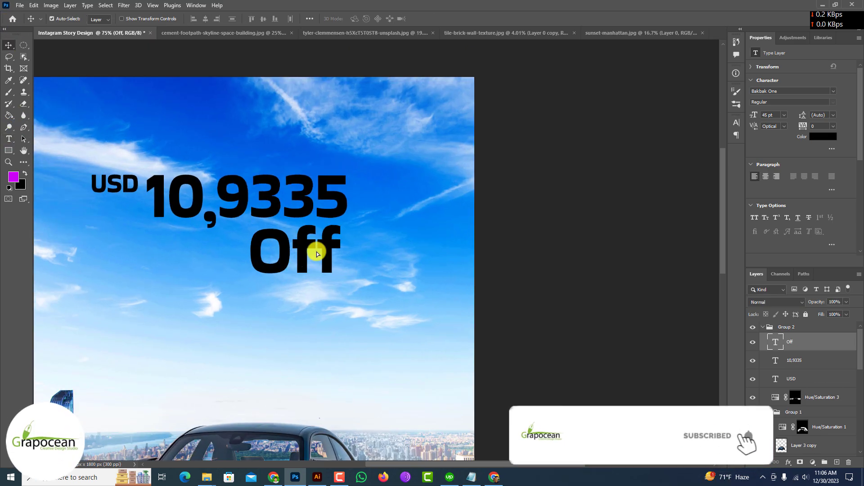
left_click_drag(316, 254, 290, 262)
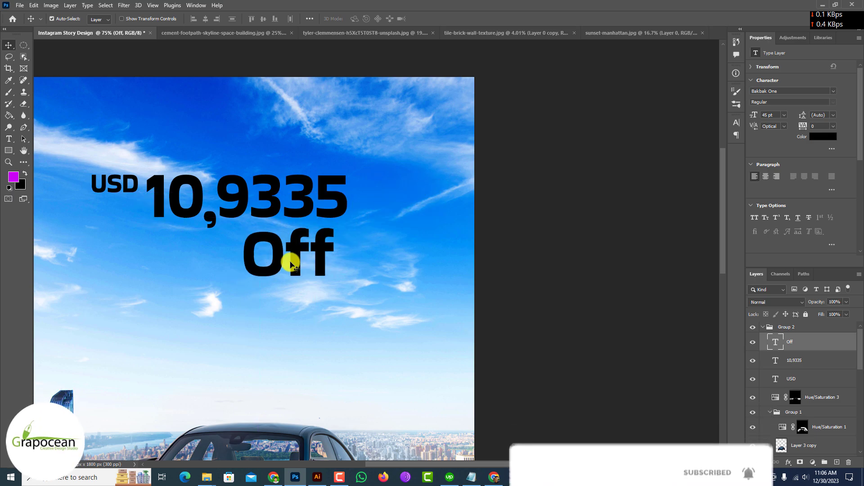
key("Delete")
- Add a separate text layer reading NOW below the end of the price number
left_click(316, 265)
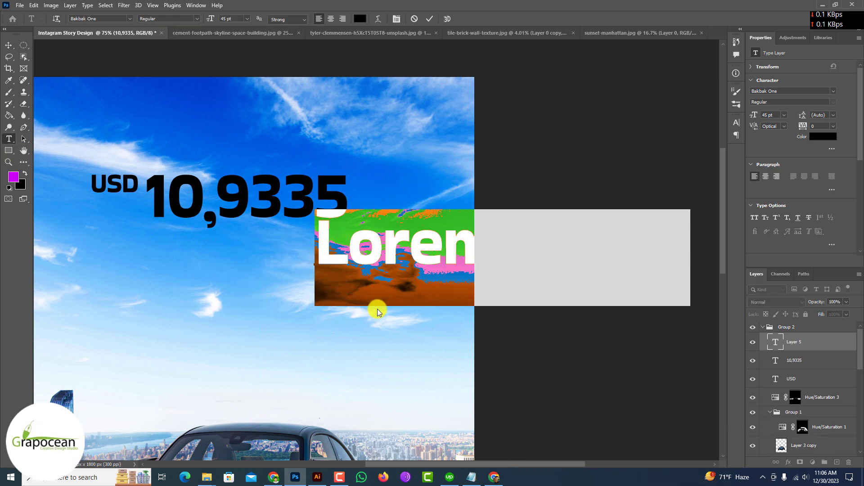
key("BackSpace")
type("Now")
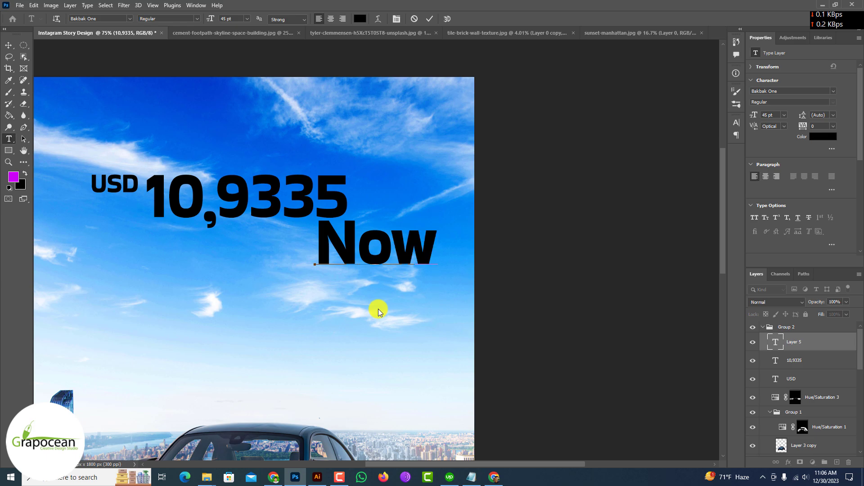
key("BackSpace")
key("BackSpace")
type("OW")
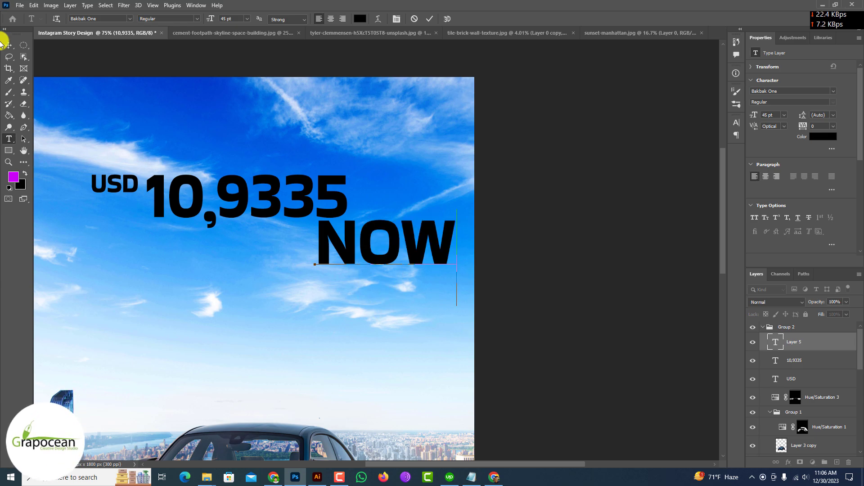
- Scale the NOW text to 46.73% and place it just after the price number, near its baseline
left_click(9, 45)
left_click_drag(333, 242, 345, 217)
key("ctrl+t")
left_click_drag(471, 283, 434, 256)
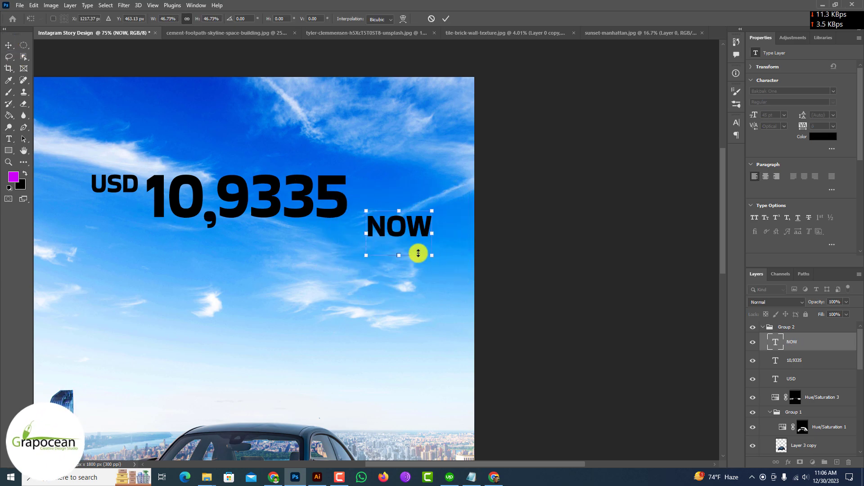
scroll(394, 230, "up", 1)
left_click_drag(407, 227, 364, 184)
scroll(385, 201, "up", 2)
left_click(446, 19)
- Select the NOW, 10,9335 and USD text layers and move them together toward the middle of the upper sky
scroll(413, 214, "down", 3)
left_click(814, 378, "shift")
key("ctrl+t")
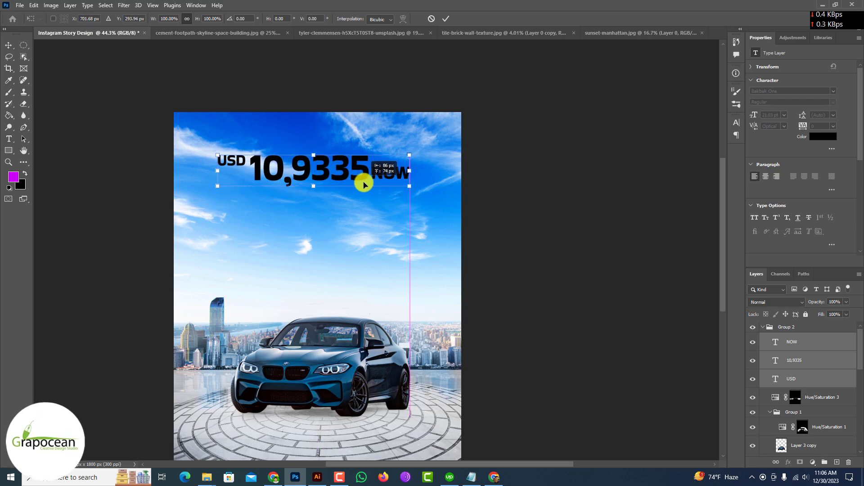
- Recolor the price number 10,9335 to blue 0144d1
left_click_drag(256, 167, 377, 163)
left_click(360, 19)
left_click(303, 127)
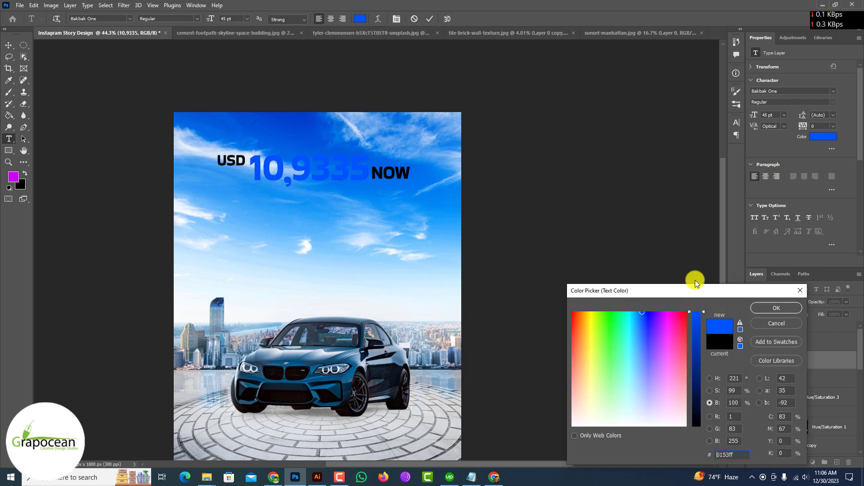
left_click(709, 416)
left_click_drag(699, 384, 699, 425)
left_click(710, 429)
mouse_move(698, 396)
left_mouse_down()
mouse_move(689, 258)
mouse_move(698, 395)
left_mouse_up()
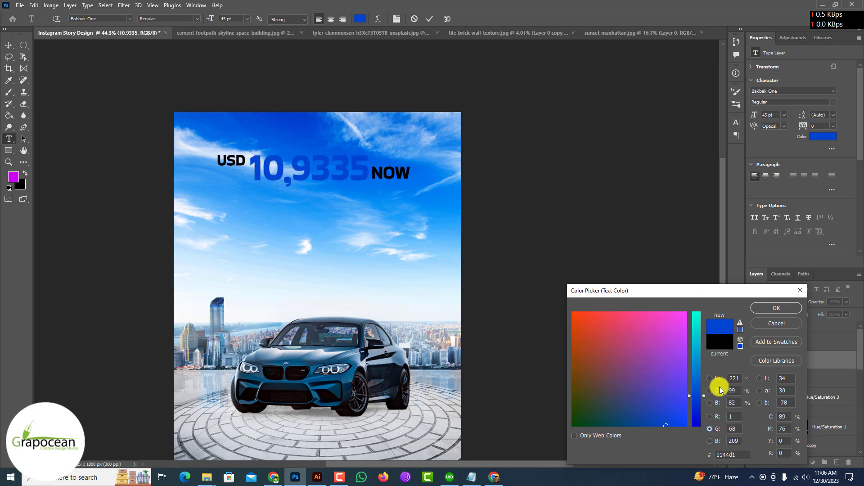
- Try adjusting the price number's color through its Lab components, and close the color picker
left_click(759, 403)
left_click(759, 390)
left_click(760, 378)
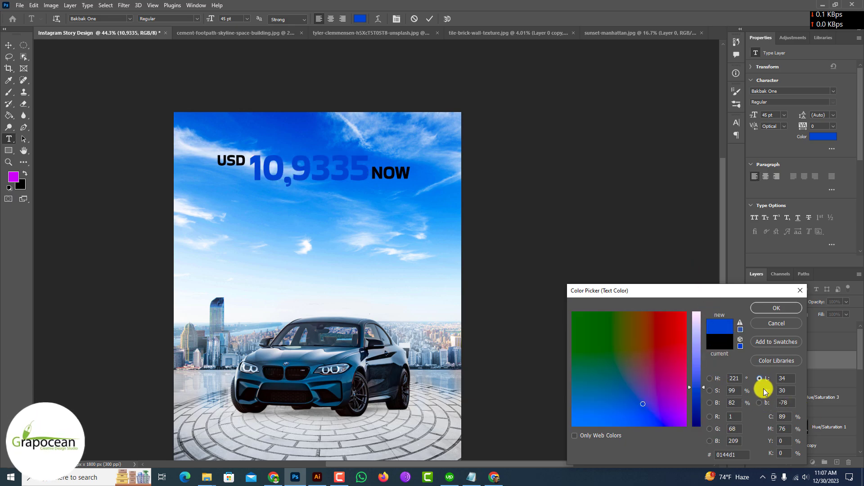
left_click(759, 390)
left_click_drag(697, 344, 697, 311)
left_click(789, 323)
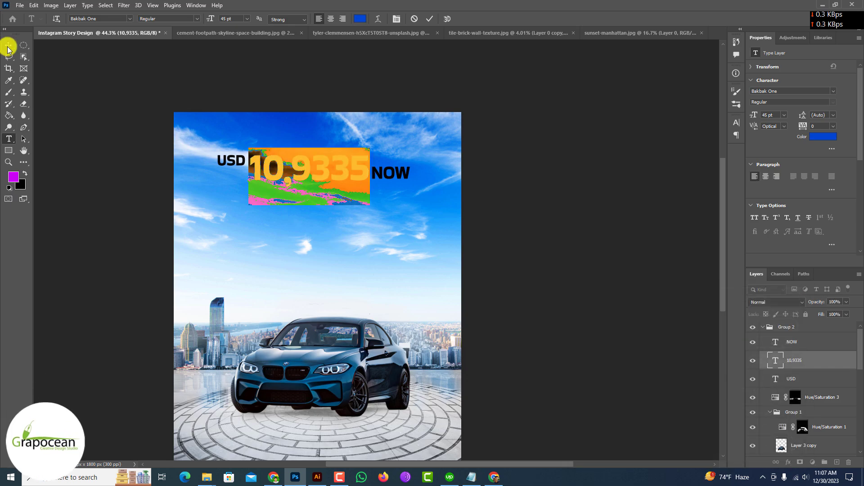
- Move the number, USD and NOW lower in the sky, with a small gap on each side of the number
left_click(8, 46)
scroll(297, 174, "up", 4)
left_click_drag(334, 173, 336, 224)
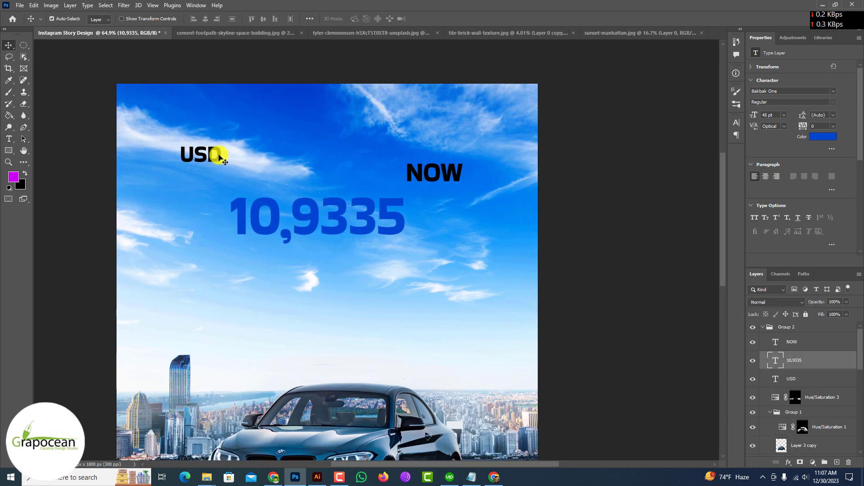
left_click_drag(221, 156, 220, 208)
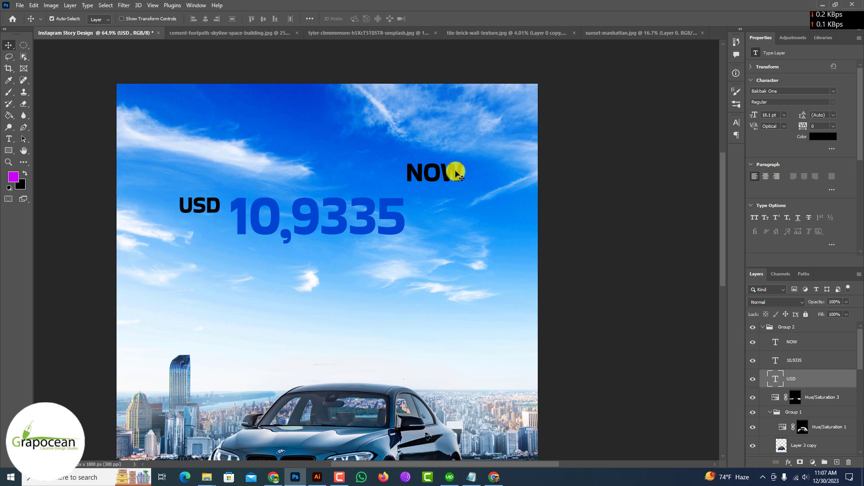
left_click_drag(455, 170, 465, 226)
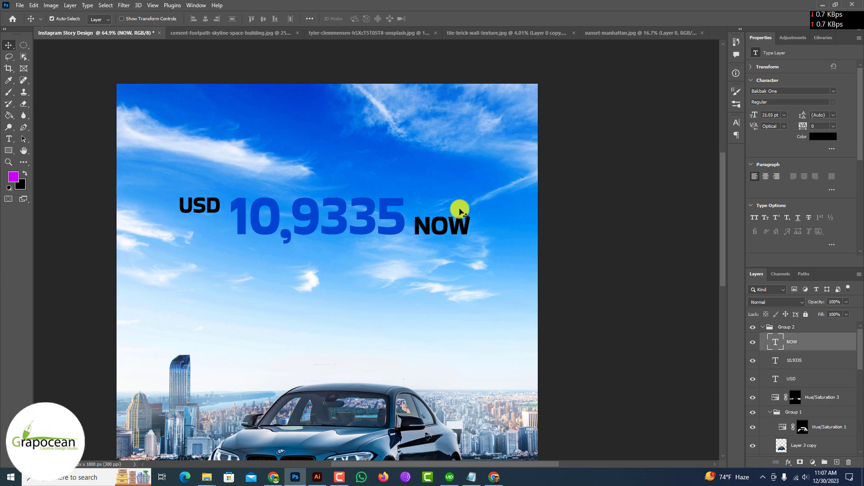
- Scale the three price texts down together so the number is 38.18 pt, and center them higher in the sky
left_click(791, 379, "shift")
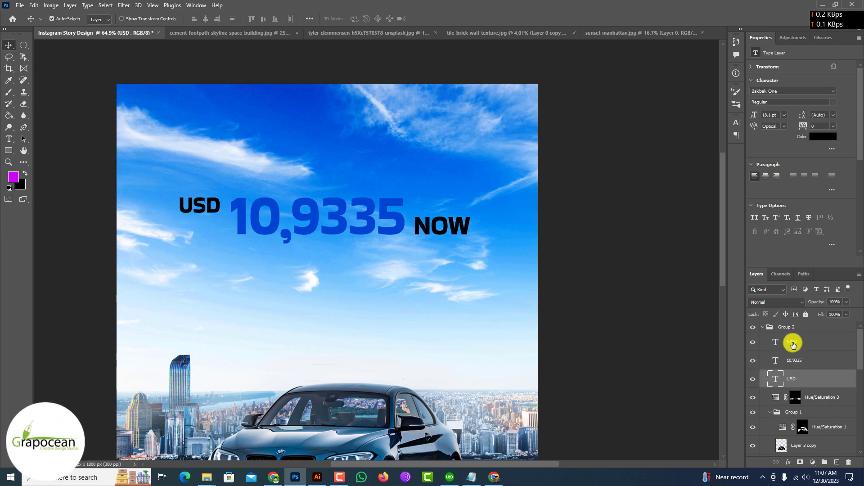
key("ctrl+t")
left_click_drag(471, 244, 448, 239)
left_click_drag(398, 231, 398, 195)
key("Return")
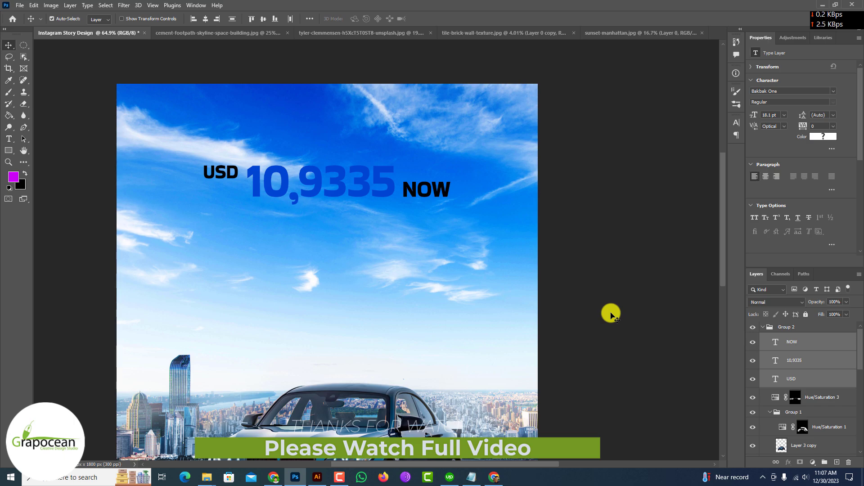
- Select the price number's text and pick a pale tint as its color
left_click(8, 139)
double_click(247, 174)
left_click(360, 18)
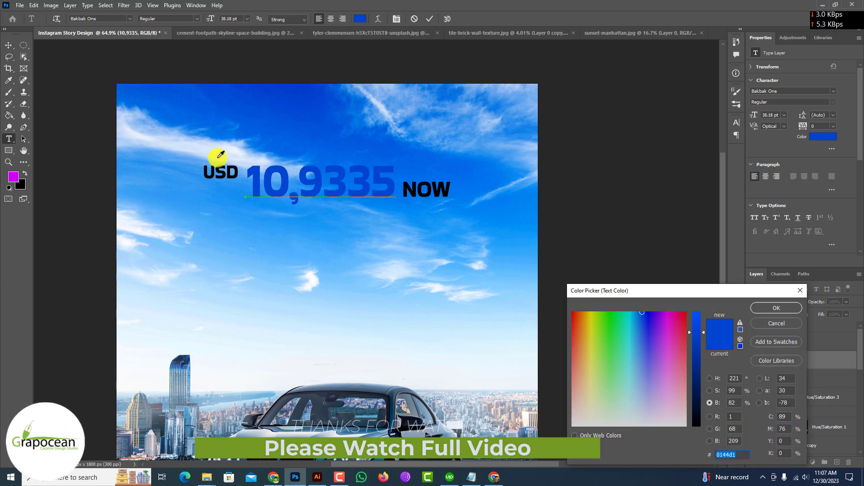
left_click(639, 409)
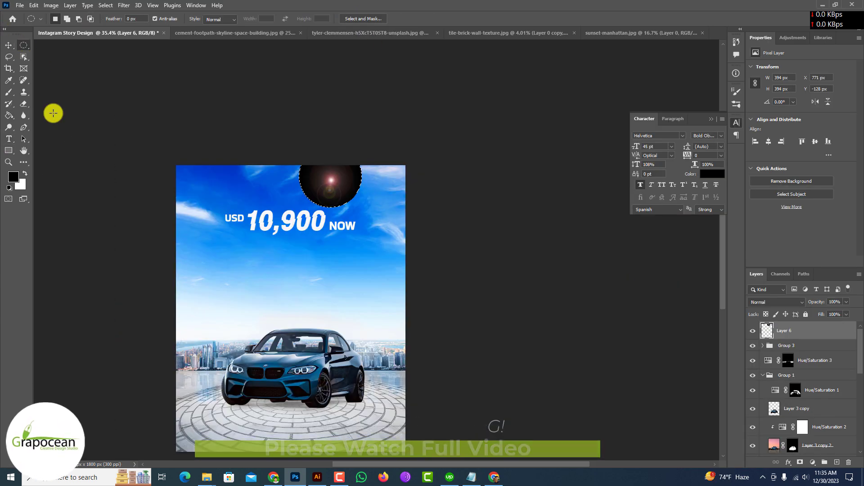
- Deselect the lens flare on Layer 6, enlarge it to 222.69%, and position it over the upper sky
key("ctrl+d")
key("v")
mouse_move(362, 208)
left_mouse_down()
mouse_move(393, 218)
mouse_move(350, 217)
left_mouse_up()
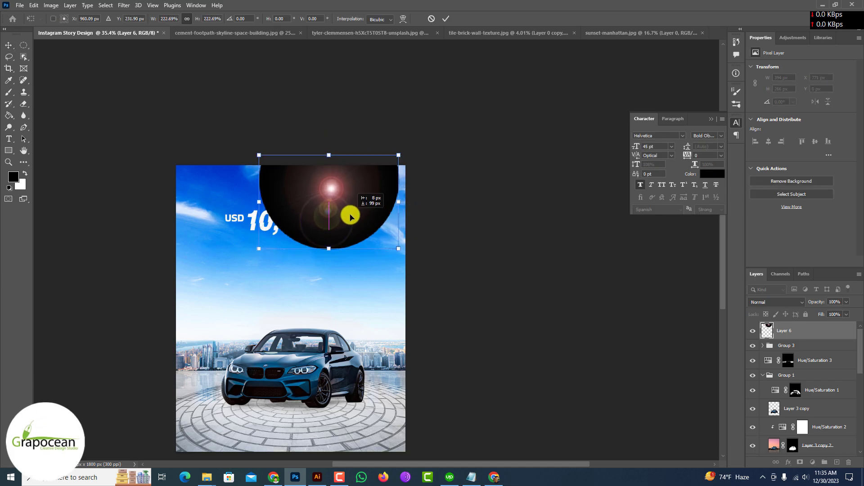
left_click(445, 19)
- Blend the flare layer with Linear Dodge (Add) and enlarge it to about 1530 by 1032 px over the sky
left_click(776, 302)
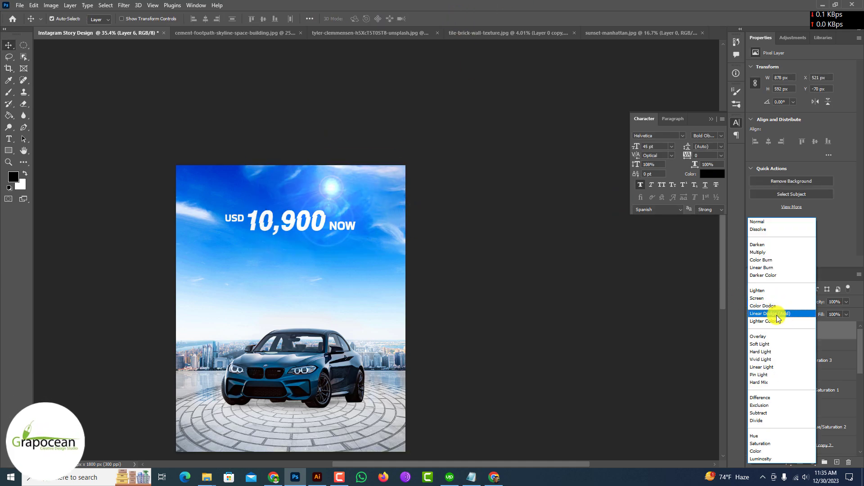
left_click(771, 313)
key("ctrl+t")
left_click_drag(400, 247, 452, 281)
left_click_drag(372, 206, 367, 216)
left_click(445, 18)
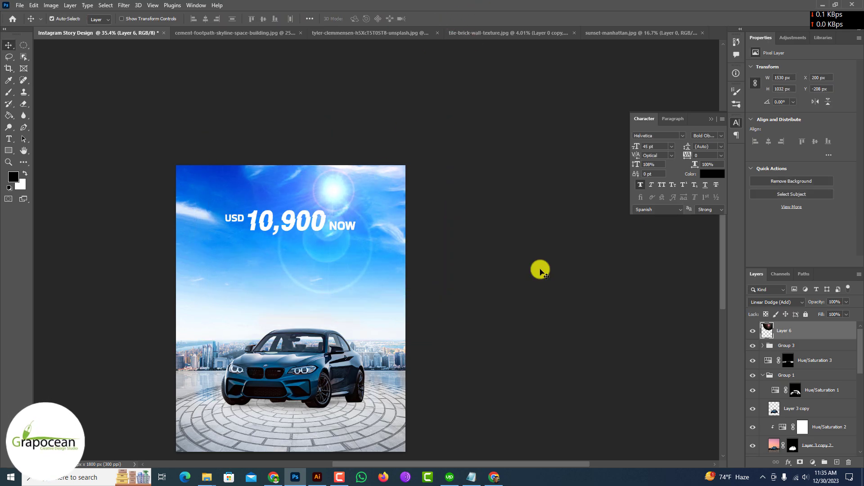
left_click(790, 307)
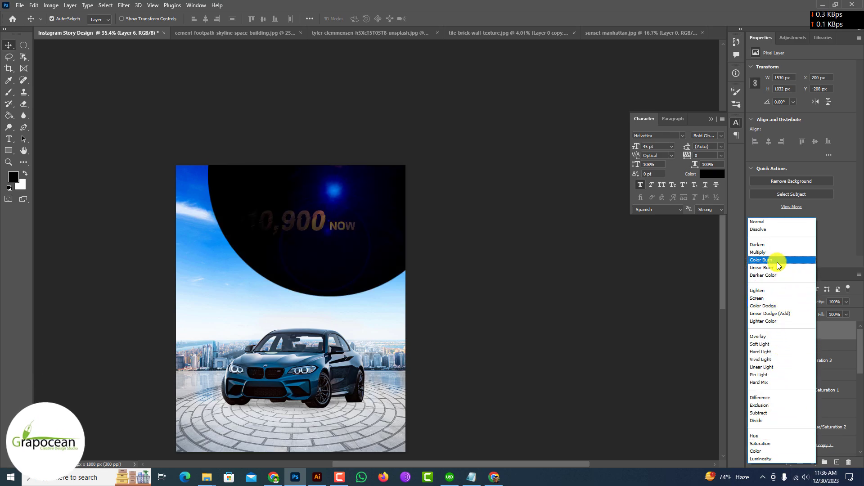
left_click(787, 312)
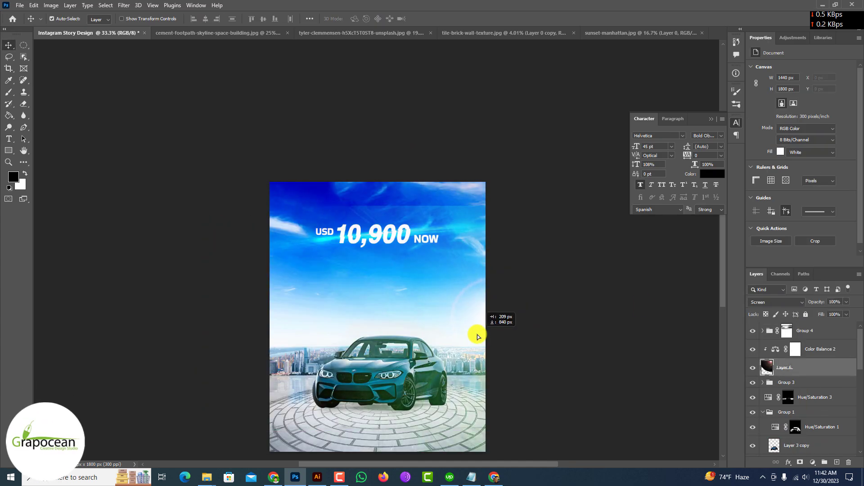
- Try the lens flare farther right beside the car, and undo the moves
left_click_drag(474, 332, 575, 331)
left_click(575, 331)
key("ctrl+minus")
key("ctrl+minus")
key("ctrl+z")
key("ctrl+z")
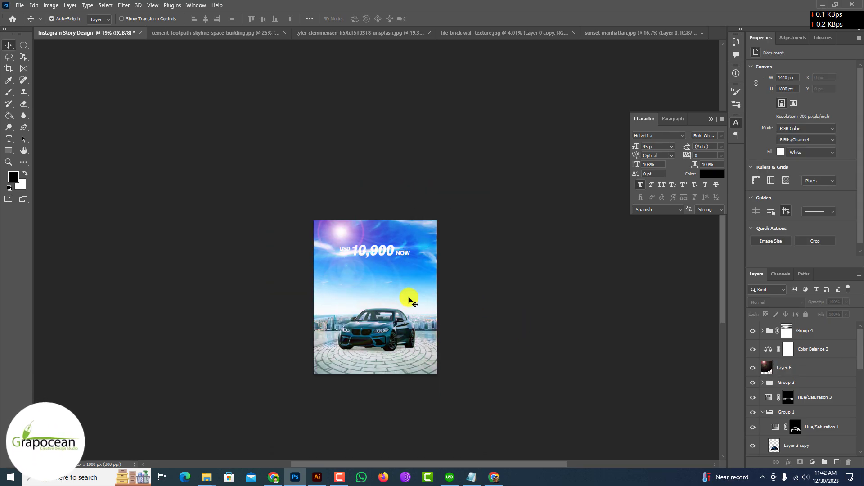
- Try hiding the flare on Layer 6 with a black layer mask, and undo the mask
scroll(378, 294, "up", 1)
left_click(383, 276)
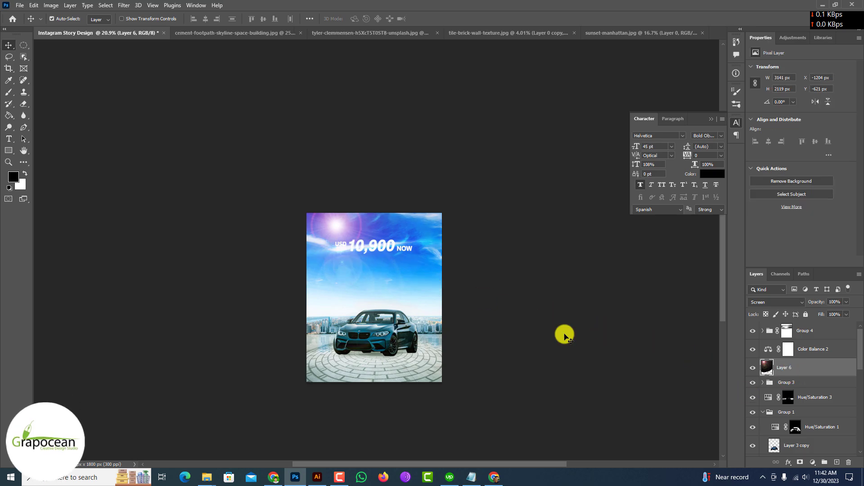
left_click(801, 461, "alt")
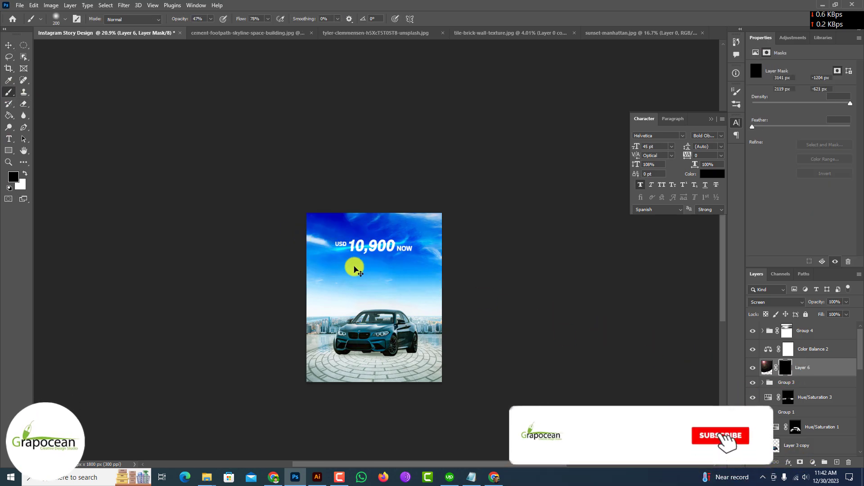
key("ctrl+z")
- Move the lens flare down the left side of the sky, just below the USD text
key("v")
mouse_move(336, 232)
left_mouse_down()
mouse_move(319, 282)
mouse_move(329, 277)
left_mouse_up()
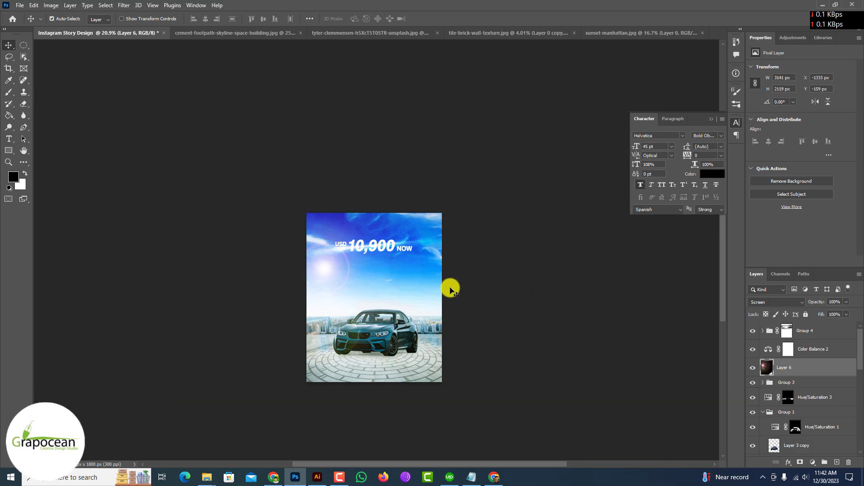
scroll(364, 269, "up", 2)
left_click(601, 256)
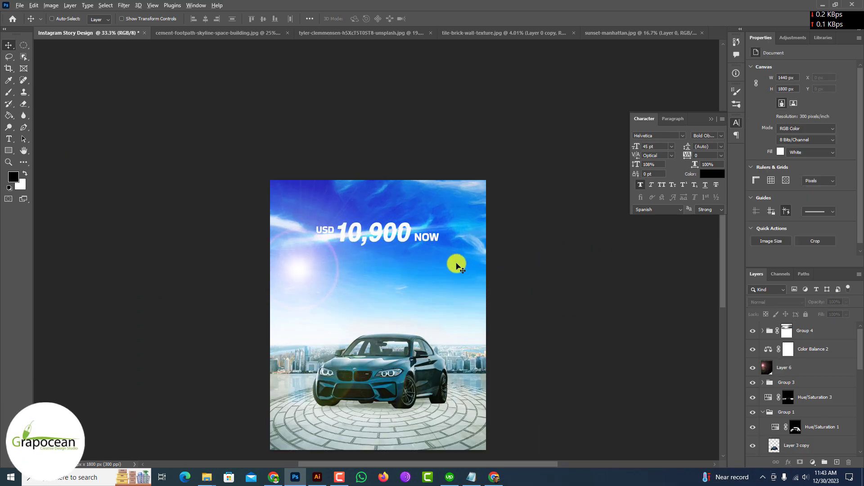
- Try cloning clean sky over the clouds in a selected upper-right area of Layer 4, and clear the selection
scroll(457, 267, "up", 1)
left_click(481, 235, "ctrl")
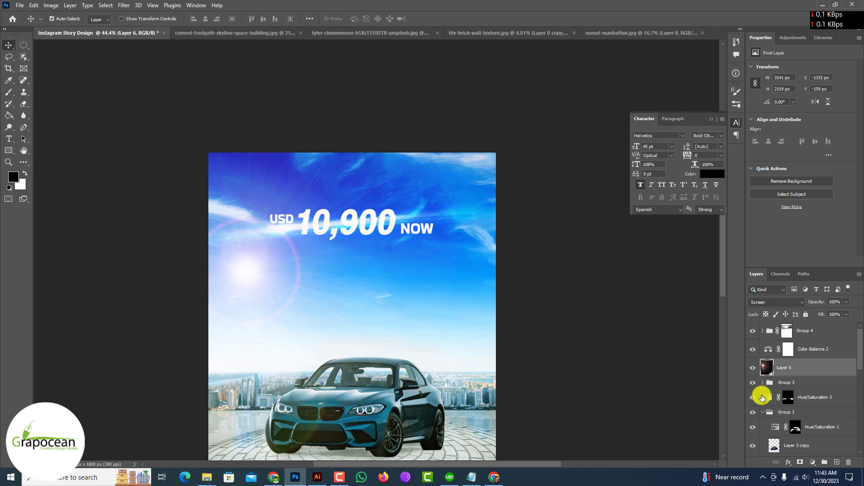
scroll(762, 398, "down", 5)
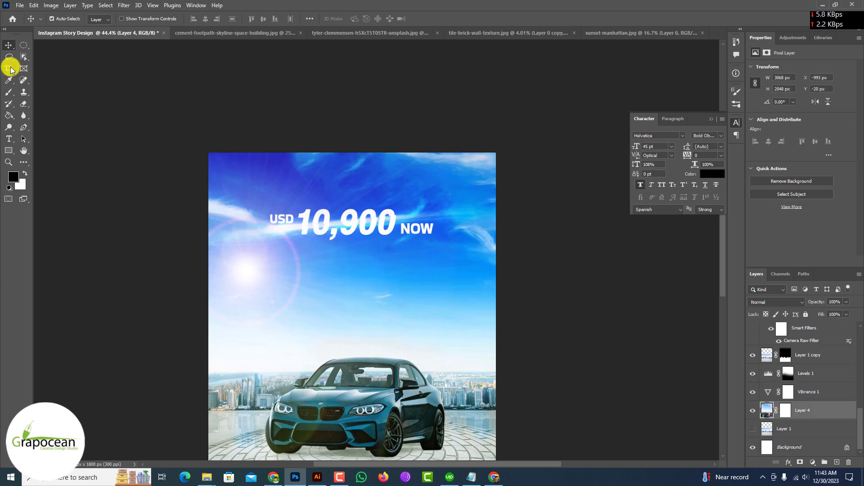
right_click(23, 80)
left_click(24, 92)
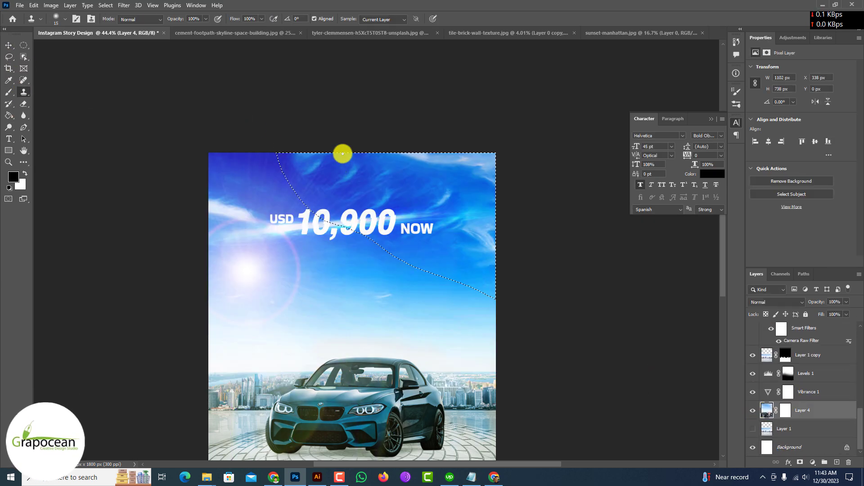
left_click(343, 154, "alt")
left_click_drag(360, 173, 558, 179)
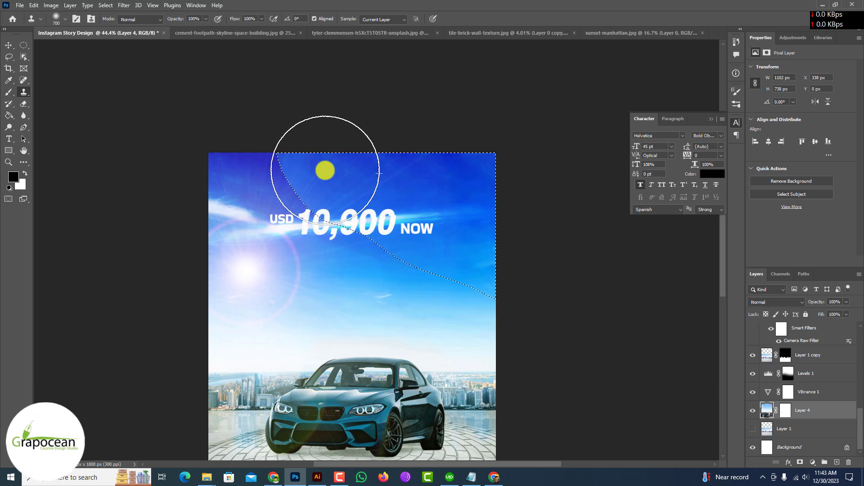
key("ctrl+d")
key("m")
scroll(336, 230, "down", 3)
scroll(418, 251, "up", 2)
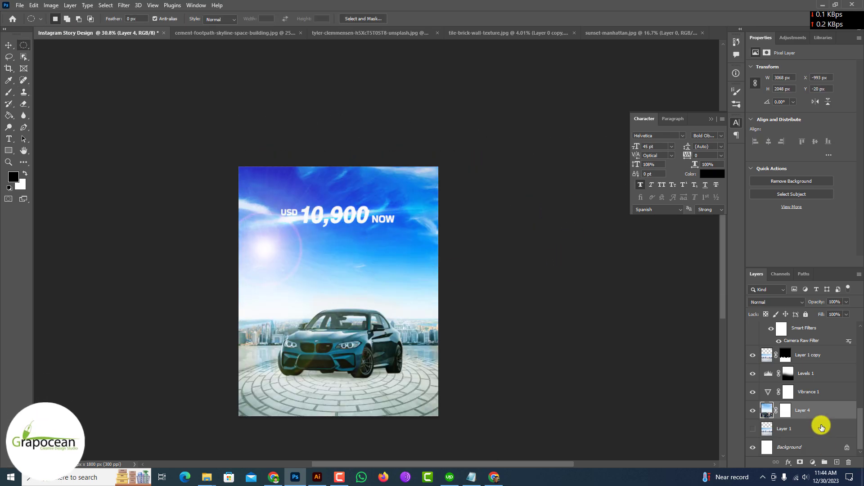
- Duplicate the sky Layer 4, blur the duplicate, and place it beneath the original layer
key("ctrl+j")
left_click(124, 5)
mouse_move(148, 122)
left_click(261, 161)
left_click(630, 138)
left_click_drag(811, 427, 816, 403)
- Invert the original Layer 4 mask to black and brush over the upper-right sky with an enlarged brush
left_click(788, 411)
key("ctrl+i")
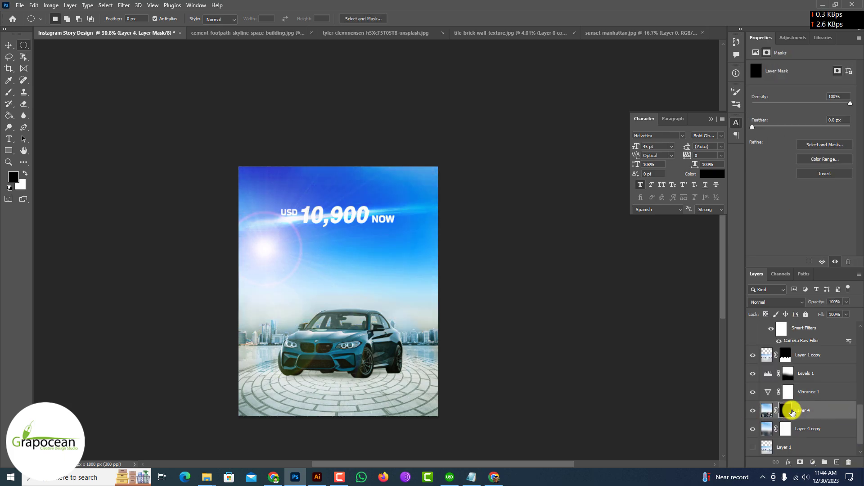
key("bracketright")
mouse_move(338, 181)
left_mouse_down()
mouse_move(346, 196)
mouse_move(440, 237)
left_mouse_up()
key("x")
key("x")
key("v")
- Move the lens flare on Layer 6 up to the poster's upper-right corner
scroll(347, 216, "up", 4)
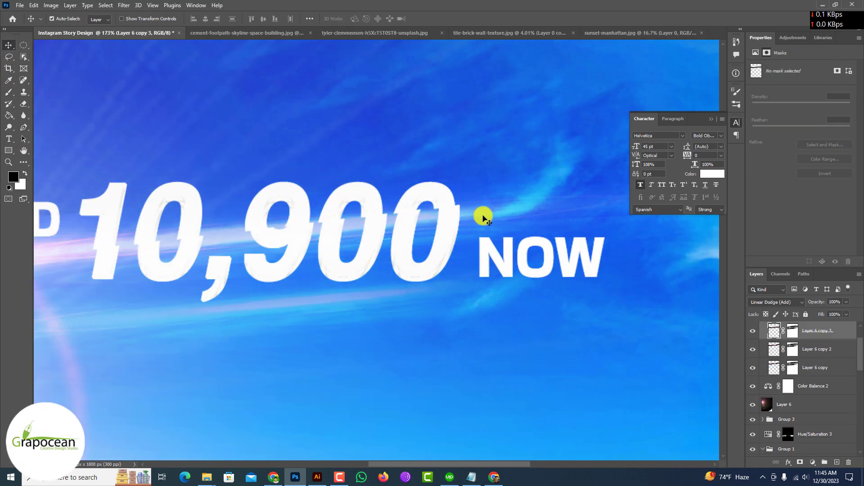
scroll(484, 216, "down", 4)
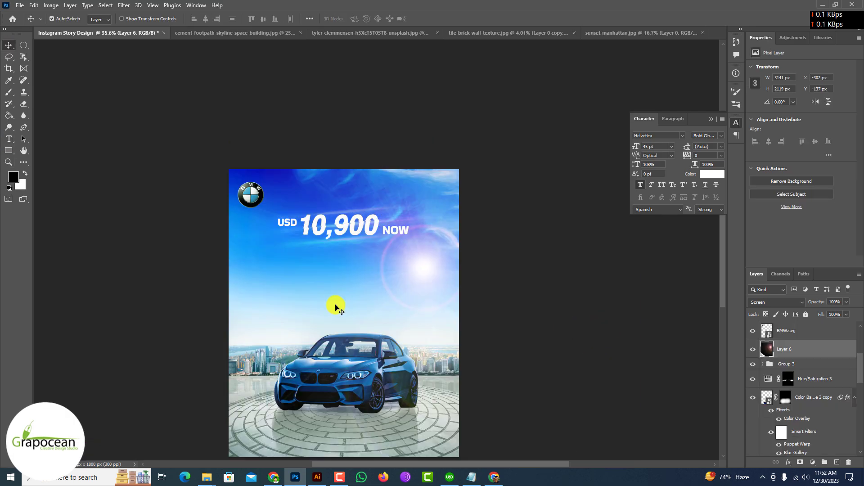
left_click_drag(429, 290, 443, 198)
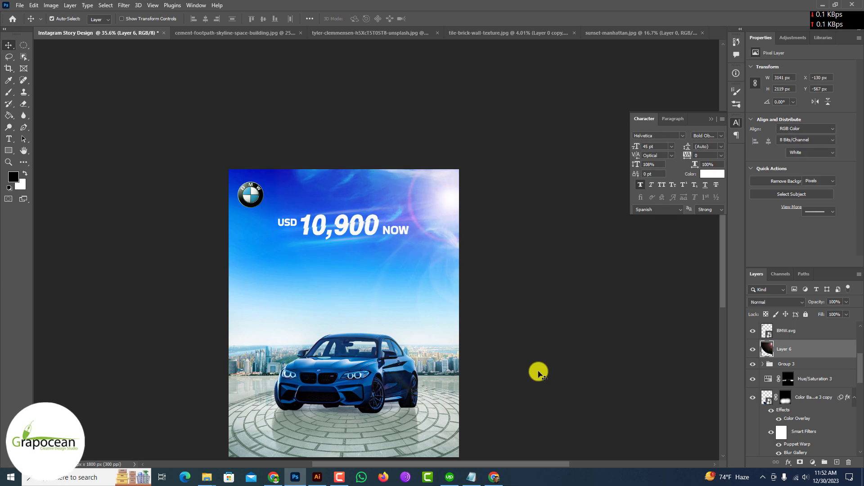
- Undo the last lens flare move and add the text "BMW" below the price headline
key("ctrl+z")
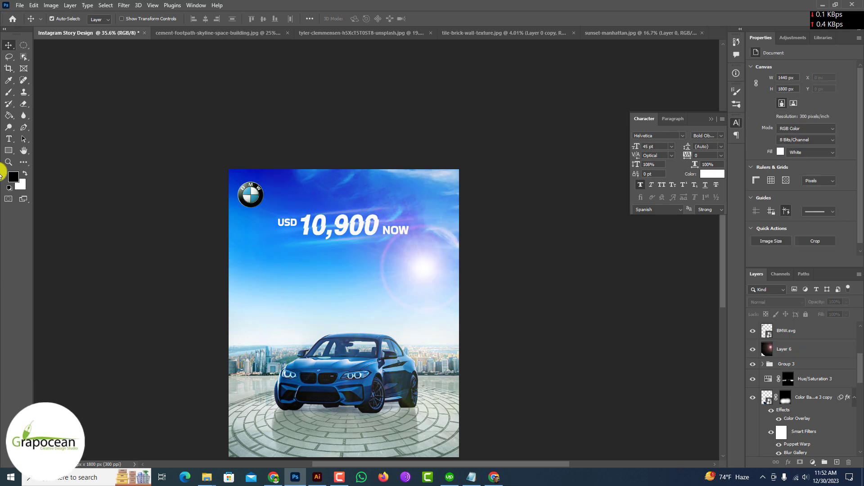
scroll(312, 308, "up", 2)
left_click(328, 257)
type("B")
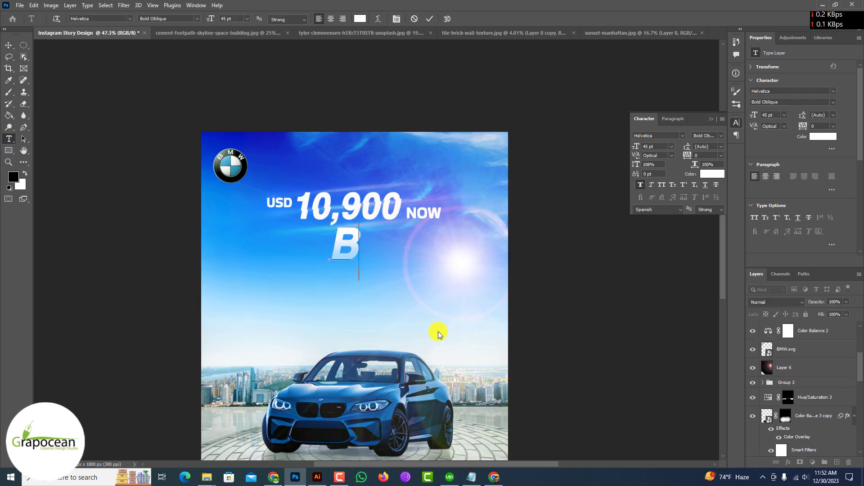
type("MW")
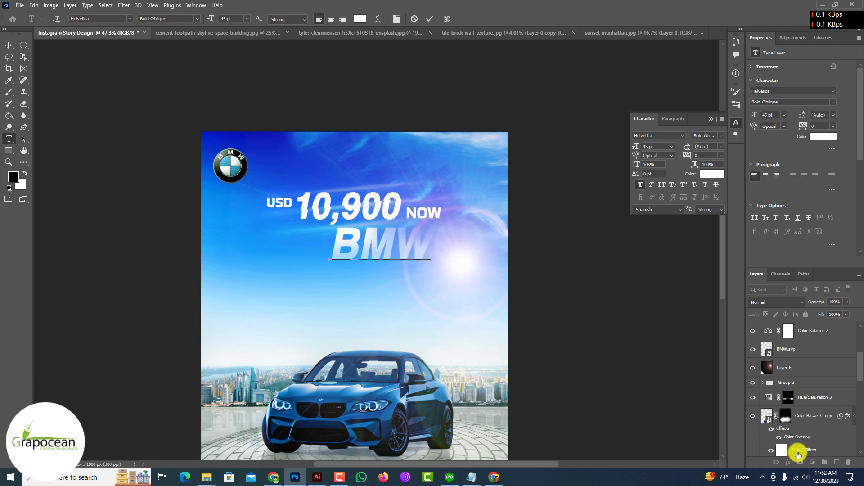
left_click(8, 46)
- Shift the BMW text slightly down and left, and move its layer above Group 4
left_click_drag(368, 251, 352, 263)
left_click_drag(820, 334, 812, 325)
left_click_drag(772, 357, 814, 331)
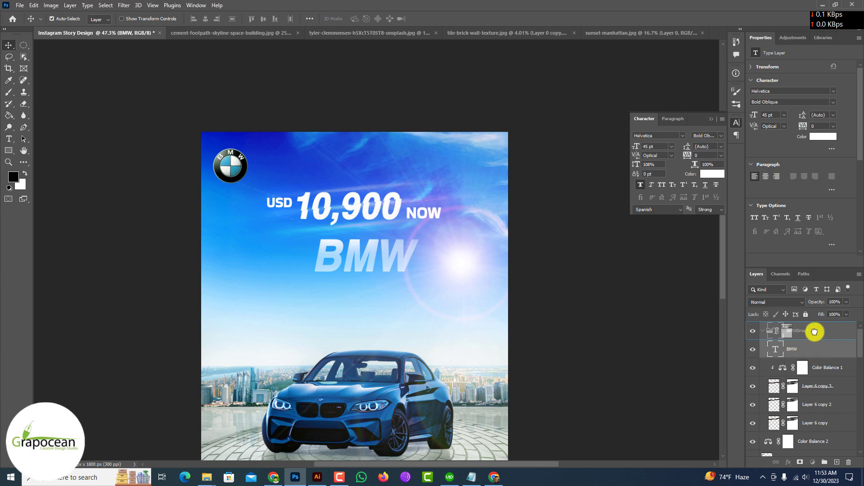
- Recolor the BMW text black and nudge it up and left beneath the price headline
double_click(380, 263)
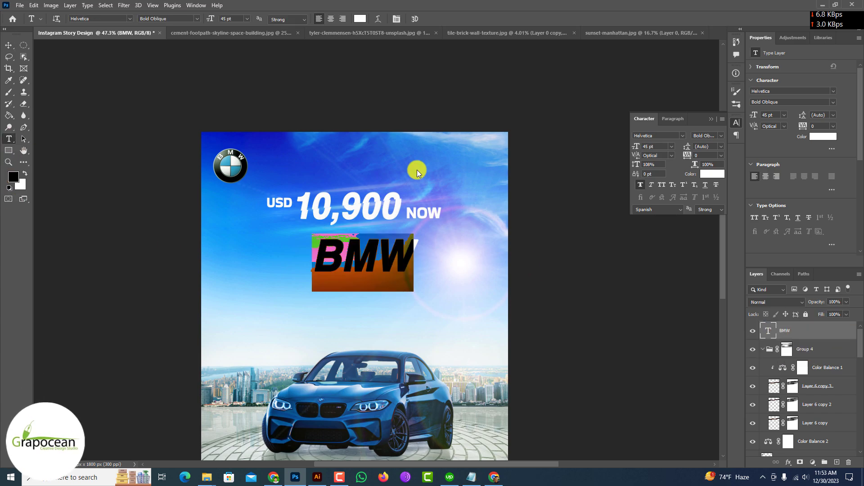
left_click(360, 18)
left_click_drag(694, 386, 697, 427)
left_click(779, 310)
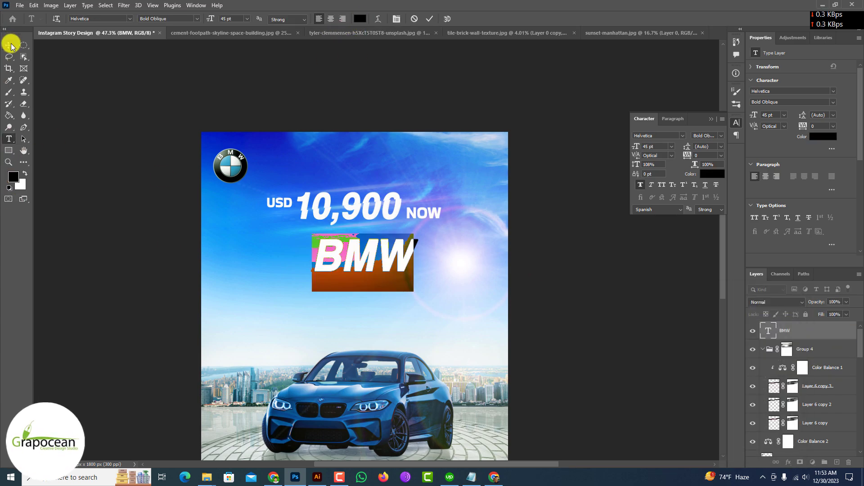
left_click(9, 45)
left_click(384, 250)
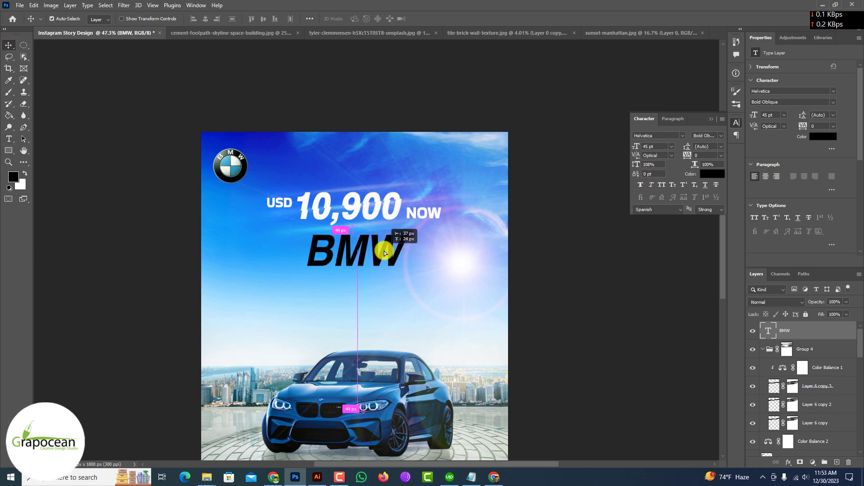
- Add a separate black text line reading "CAR" below the BMW text
left_click(9, 139)
scroll(371, 293, "up", 2)
left_click(350, 288)
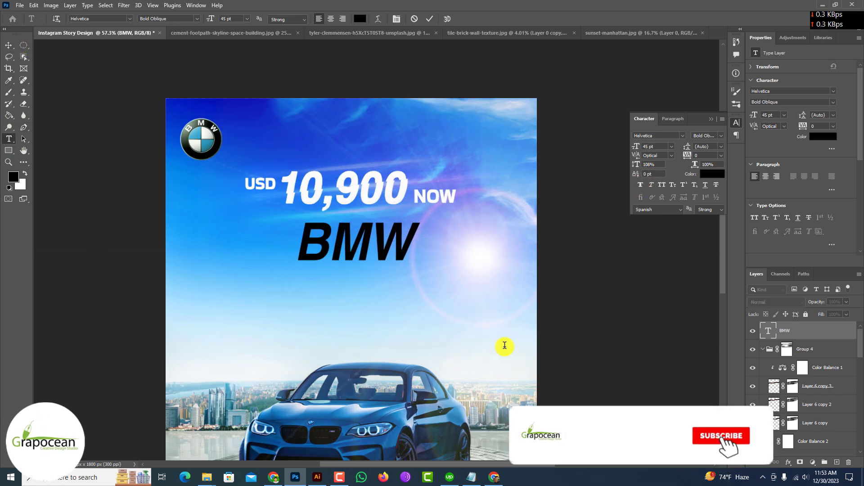
type("C")
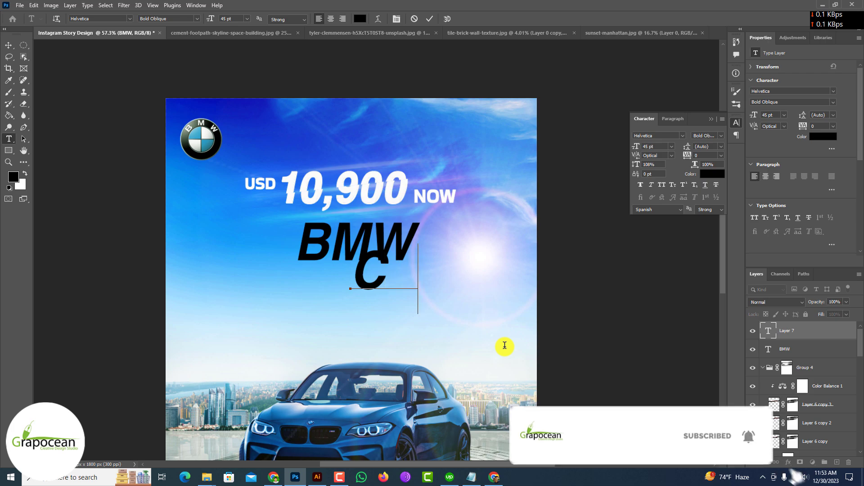
type("aAr")
key("BackSpace")
type("R")
left_click(9, 45)
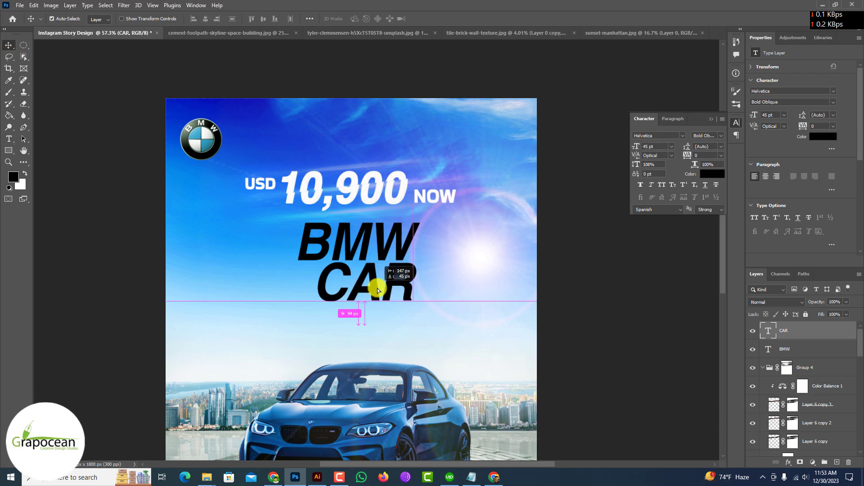
- Position the CAR text directly beneath the BMW text
left_click_drag(377, 288, 377, 288)
scroll(414, 247, "down", 8)
scroll(422, 221, "up", 9)
left_click_drag(396, 210, 391, 210)
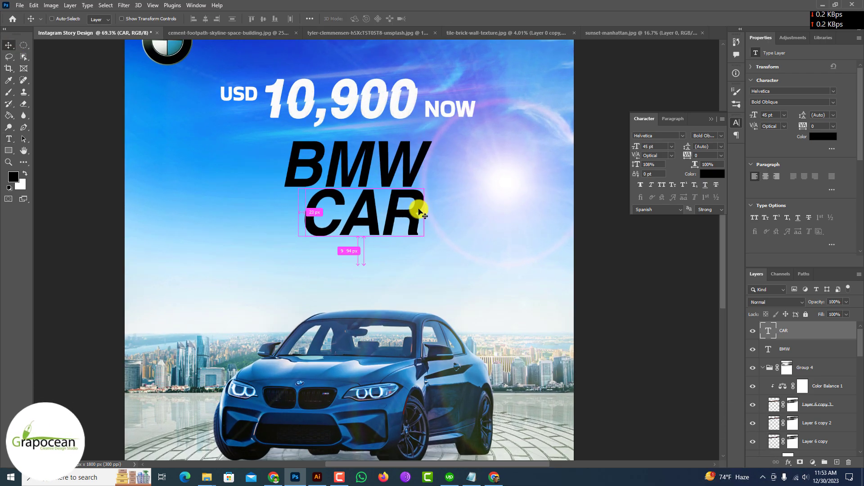
- Try enlarging the BMW and CAR texts together, and undo the change
key("ctrl+t")
key("Escape")
left_click(814, 352, "shift")
key("ctrl+t")
left_click_drag(432, 237, 451, 249)
left_click_drag(422, 220, 417, 235)
left_click(447, 18)
left_click(600, 299, "ctrl")
scroll(413, 226, "down", 14)
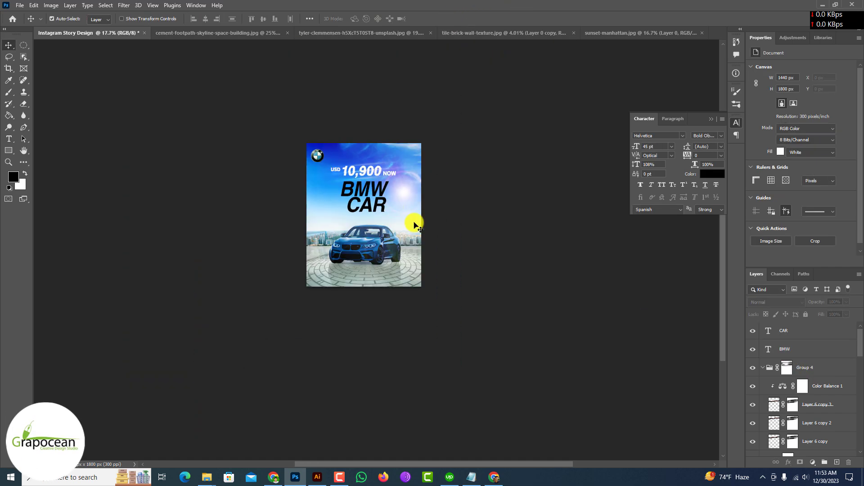
key("ctrl+z")
- Move the lens flare slightly down toward the poster's right edge, and deselect it
scroll(373, 167, "up", 9)
scroll(373, 166, "up", 2)
left_click_drag(485, 204, 510, 233)
left_click(624, 288)
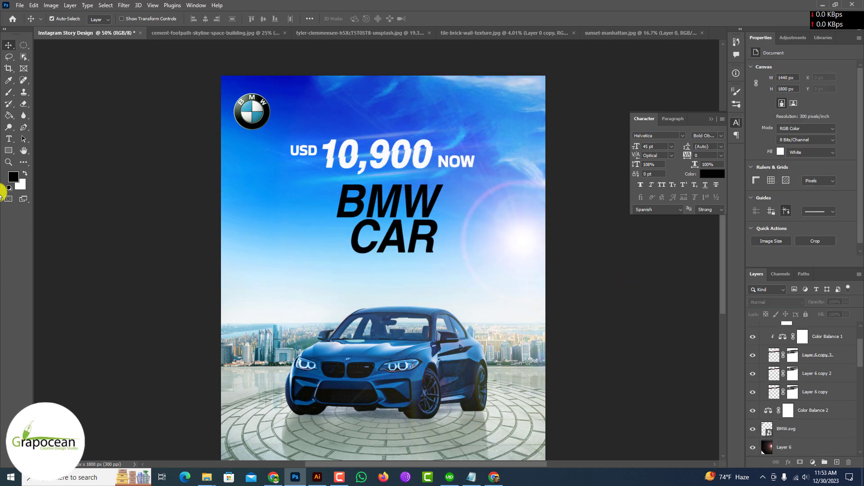
- Add a two-line text reading "Highway" and "Runner" below the CAR text
left_click(393, 275)
key("BackSpace")
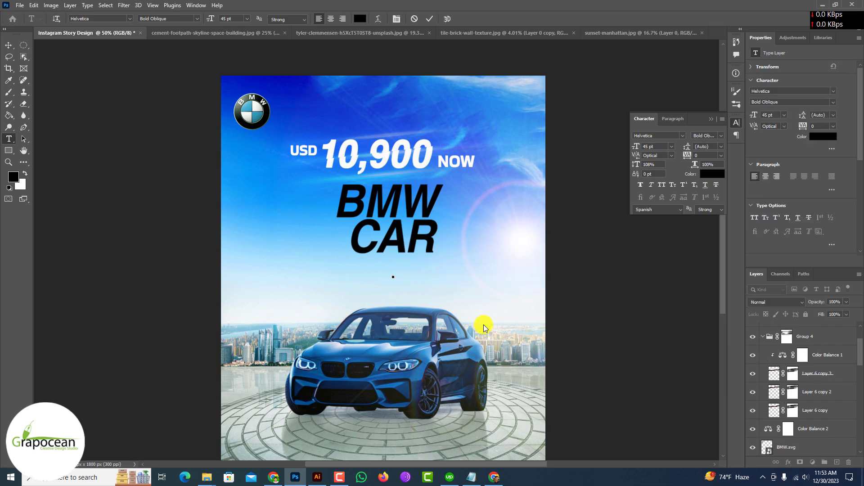
type("Highway")
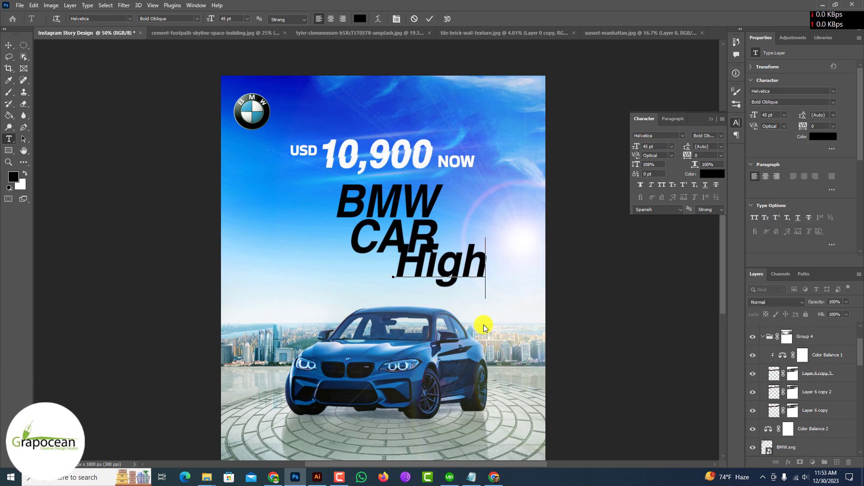
type("Super")
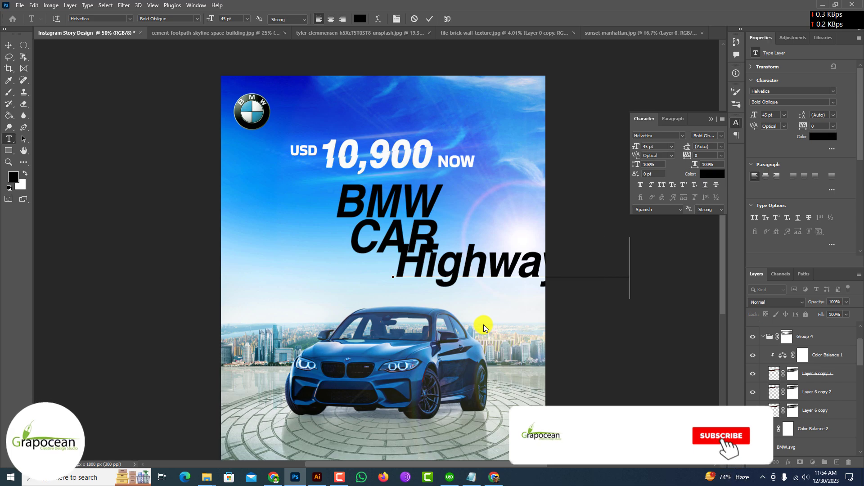
left_click(562, 271)
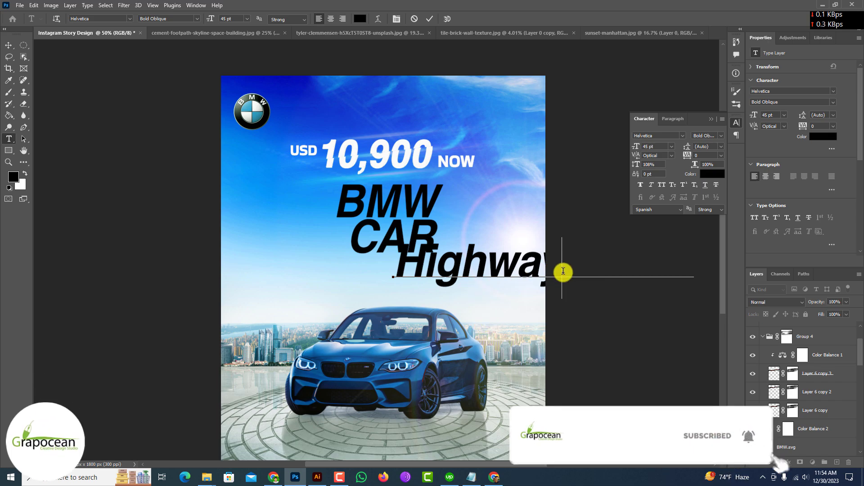
key("Return")
left_click(463, 321)
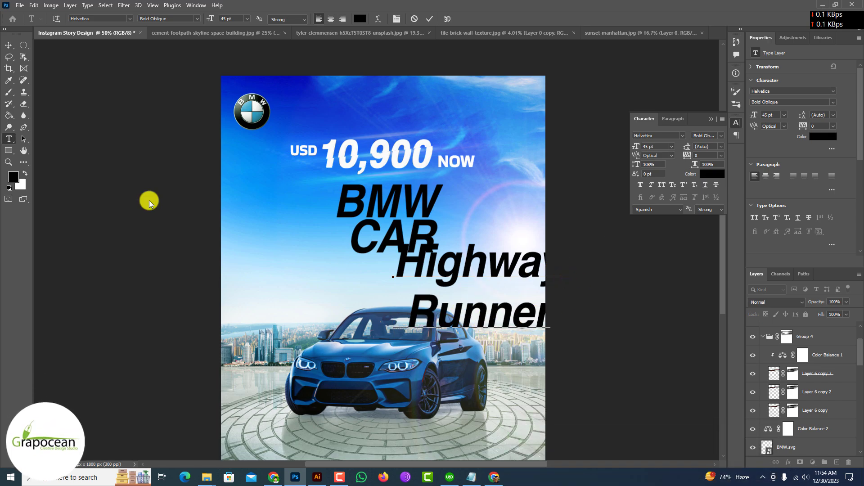
- Move the Highway Runner text left beneath CAR and scale it down to 20.51 pt
left_click(8, 46)
left_click_drag(463, 275, 370, 267)
key("ctrl+t")
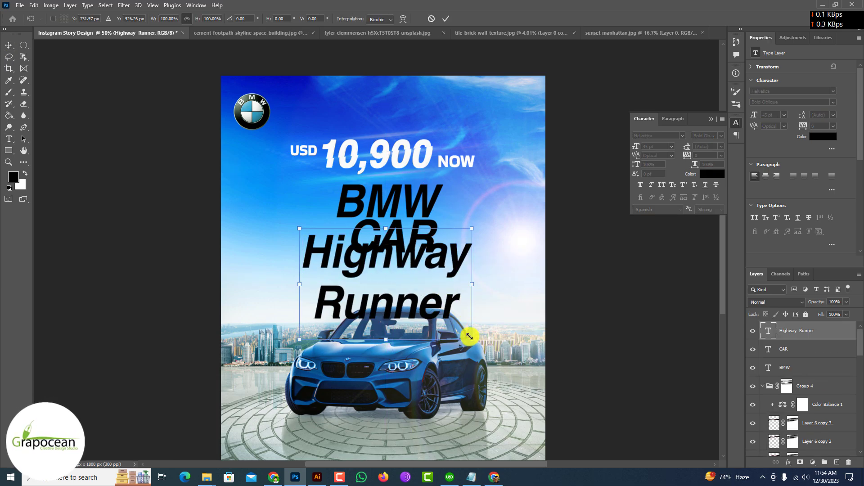
left_click_drag(470, 336, 414, 293)
scroll(389, 140, "up", 1)
- Move the price headline group up and tilt it slightly counter-clockwise
left_click(381, 147)
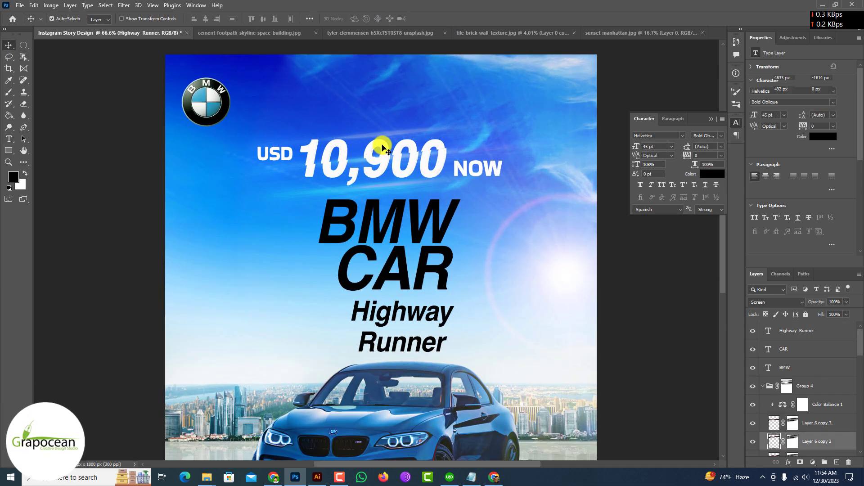
left_click(768, 385)
left_click(762, 386)
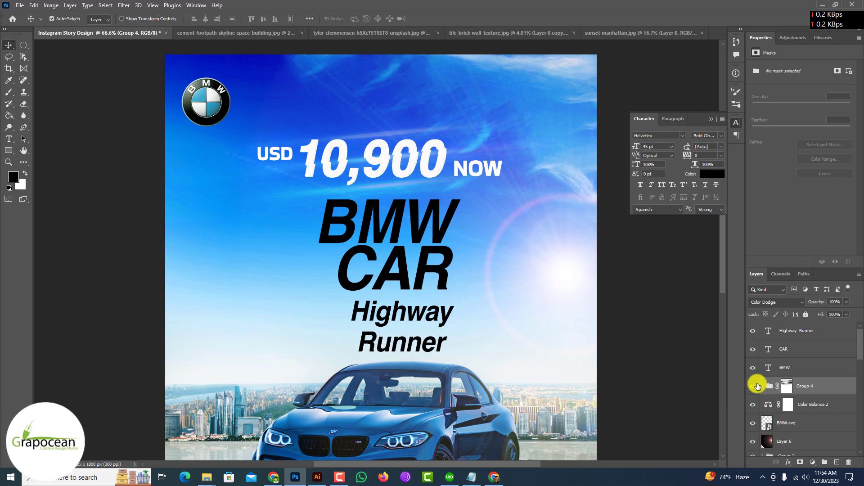
scroll(757, 387, "down", 3)
left_click(769, 347)
key("ctrl+t")
left_click_drag(429, 143, 430, 109)
left_click_drag(428, 199, 428, 200)
left_click_drag(510, 159, 513, 141)
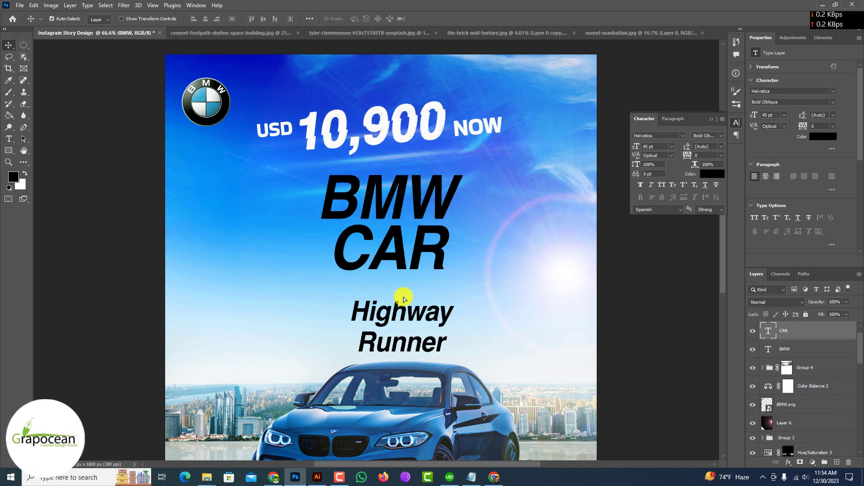
- Recolor the Highway Runner text bright red
scroll(438, 309, "down", 2)
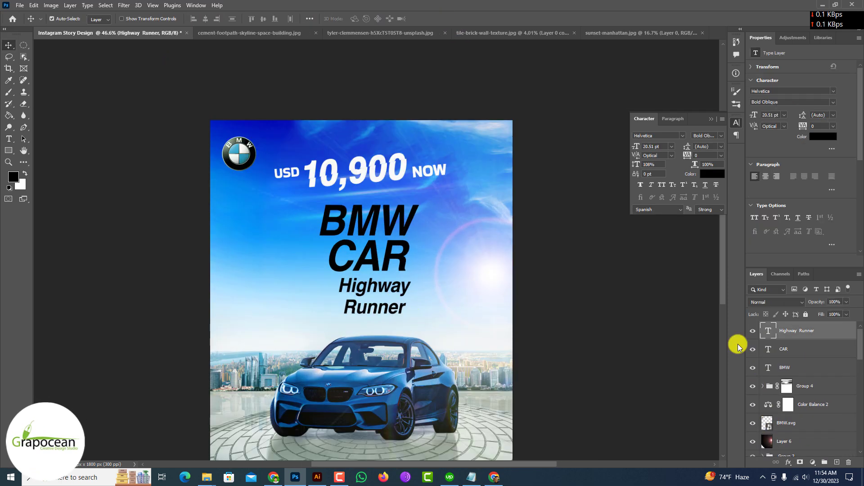
key("ctrl+a")
left_click(712, 174)
left_click_drag(696, 424, 696, 294)
left_click_drag(678, 322, 704, 310)
key("Return")
- Enlarge the word Runner within the Highway Runner text and commit the edit
left_click(353, 305)
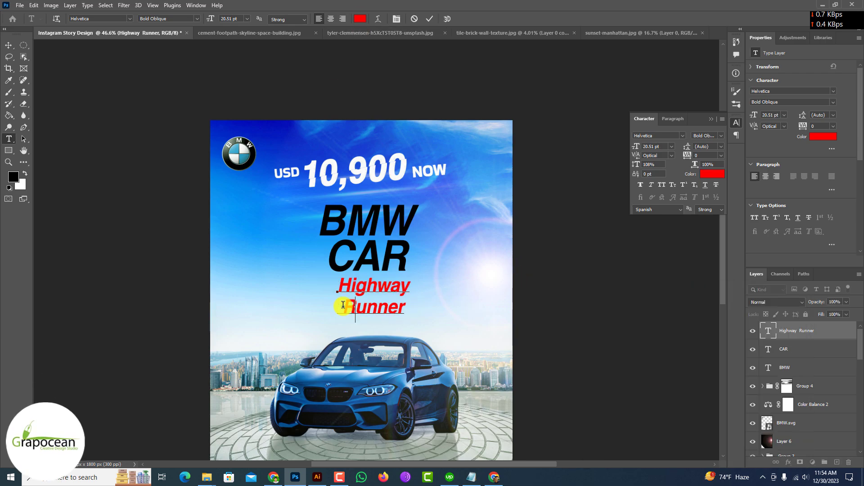
left_click_drag(220, 23, 219, 23)
key("ctrl+Return")
key("v")
scroll(390, 299, "down", 3)
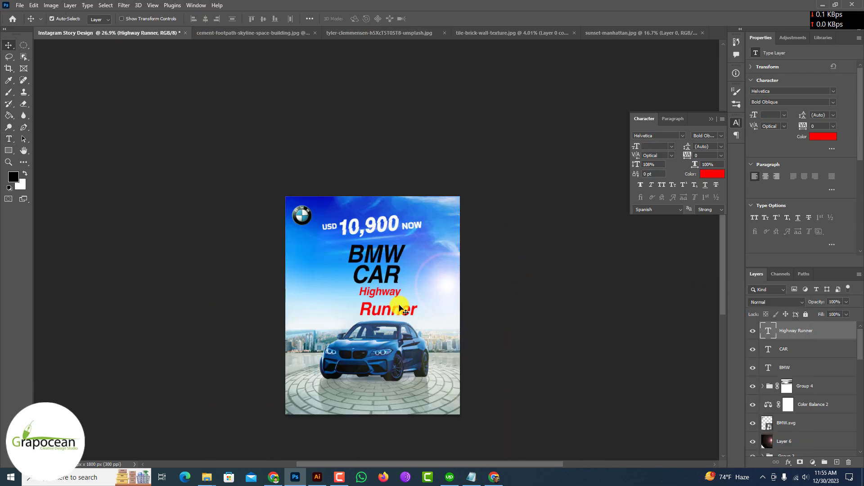
- Tighten the line spacing between the words Highway and Runner
scroll(402, 307, "up", 4)
key("t")
left_click_drag(430, 302, 299, 302)
key("alt+Up")
key("alt+Up")
key("alt+Up")
key("alt+Up")
key("alt+Up")
key("alt+Up")
key("alt+Up")
- Cut the word Runner out of the Highway text and paste it as its own text layer
left_click(9, 139)
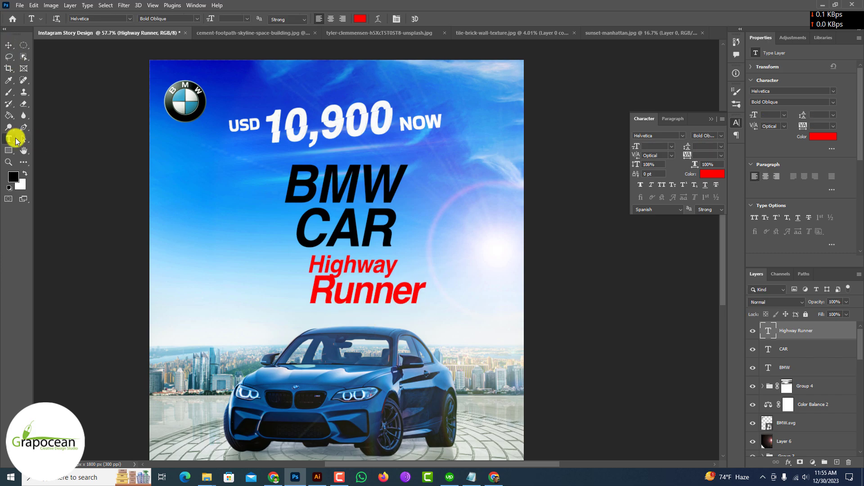
left_click_drag(429, 297, 298, 299)
key("ctrl+x")
left_click(6, 45)
left_click(9, 139)
left_click(287, 306)
key("ctrl+v")
left_click(7, 46)
- Scale down the separate Runner text and place it just beneath Highway
key("ctrl+t")
left_click_drag(394, 293, 370, 293)
left_click_drag(265, 244, 291, 279)
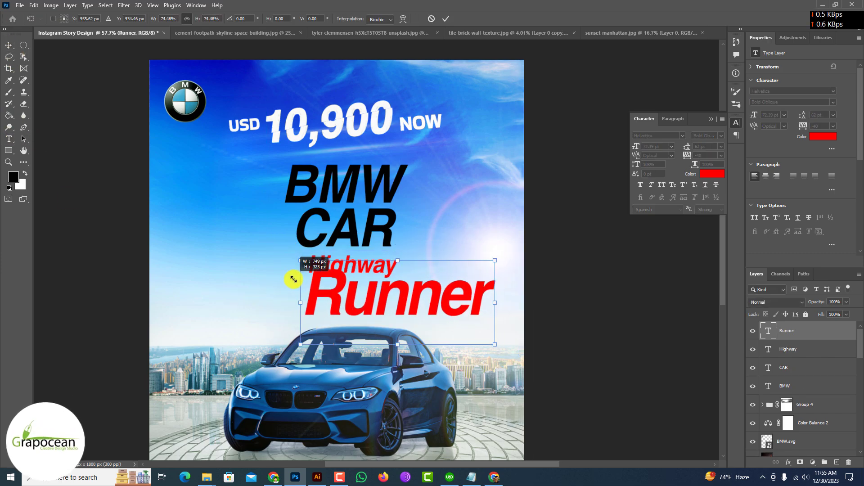
left_click_drag(383, 302, 340, 308)
left_click_drag(445, 342, 424, 334)
left_click_drag(384, 308, 391, 307)
key("Return")
scroll(458, 284, "down", 4)
left_click(508, 270)
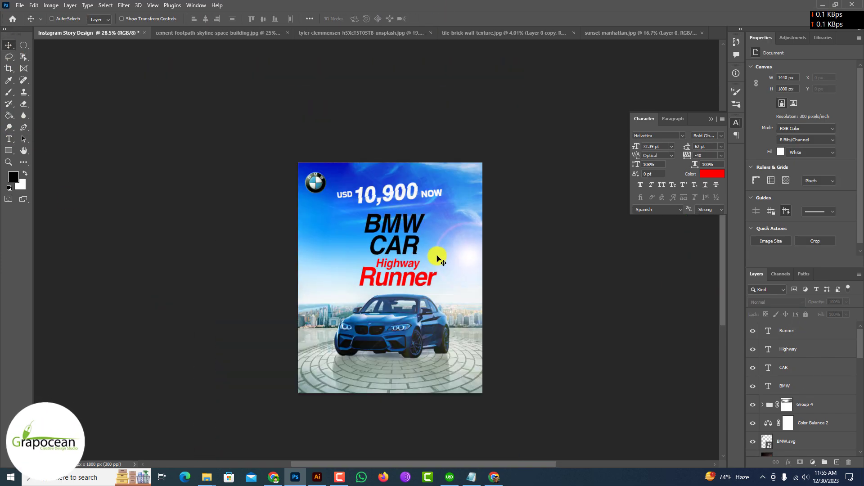
- Select the price headline in Group 3 and try readjusting its rotation with Free Transform
scroll(398, 226, "up", 5)
left_click_drag(497, 181, 505, 180)
key("ctrl+t")
scroll(364, 171, "down", 8)
left_click(784, 355)
scroll(784, 397, "down", 4)
left_click(787, 407)
scroll(392, 174, "up", 4)
key("ctrl+t")
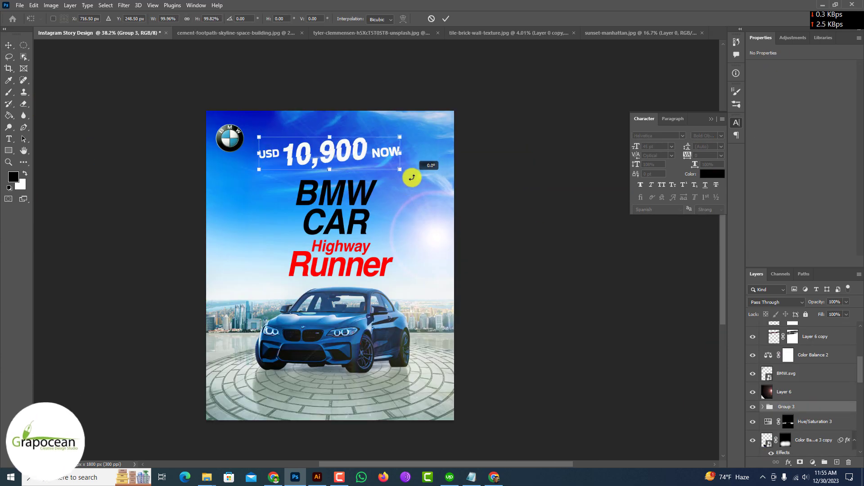
scroll(360, 153, "up", 2)
key("Return")
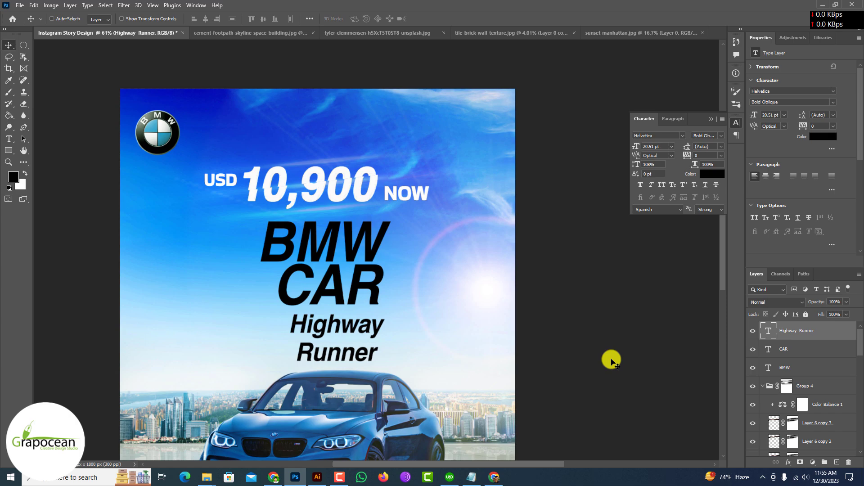
- Collapse Group 4 and move the price headline slightly up
mouse_move(359, 144)
left_mouse_down()
mouse_move(363, 172)
mouse_move(353, 178)
mouse_move(353, 166)
mouse_move(355, 175)
left_mouse_up()
left_click(763, 386)
scroll(811, 398, "down", 1)
left_click(811, 399, "ctrl")
key("ctrl+t")
left_click(446, 18)
- Move the BMW, CAR and Highway Runner texts up to close the gap beneath the price headline
left_click_drag(350, 241, 350, 223)
left_click_drag(353, 288, 352, 272)
left_click_drag(349, 331, 346, 313)
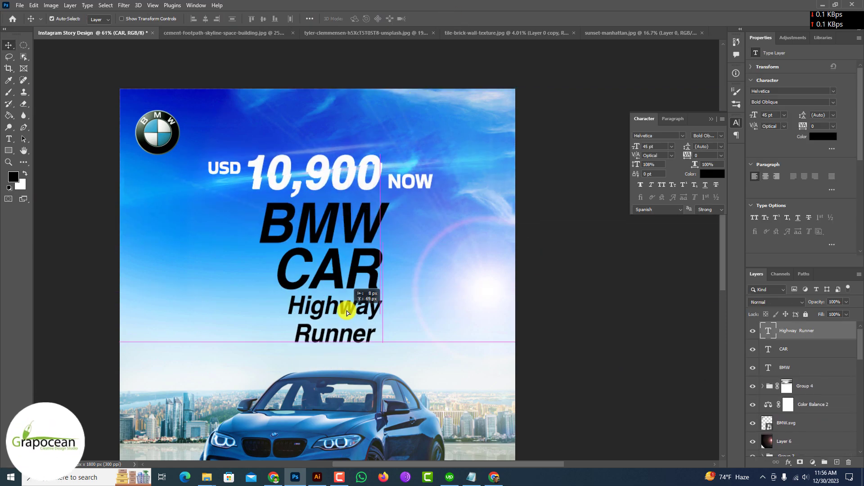
key("ctrl+0")
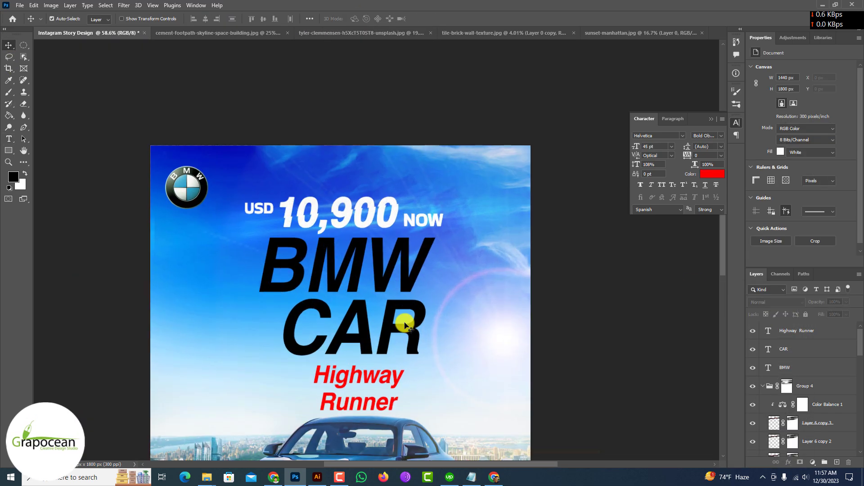
- Shift the CAR text slightly left beneath BMW and open it for editing
left_click(405, 325)
key("ctrl+t")
left_click_drag(405, 325, 387, 324)
key("Return")
double_click(287, 321)
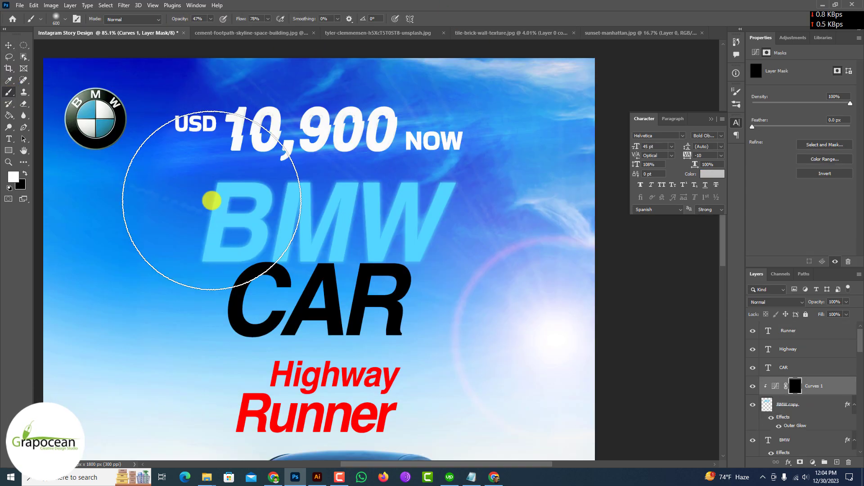
- Paint soft highlights onto the BMW letters with a white brush on the Curves 1 layer mask
scroll(221, 220, "up", 3)
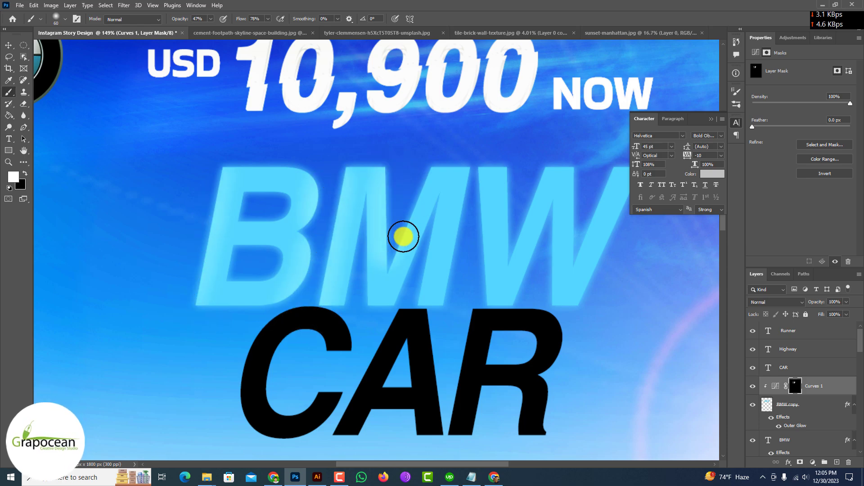
scroll(474, 227, "down", 5)
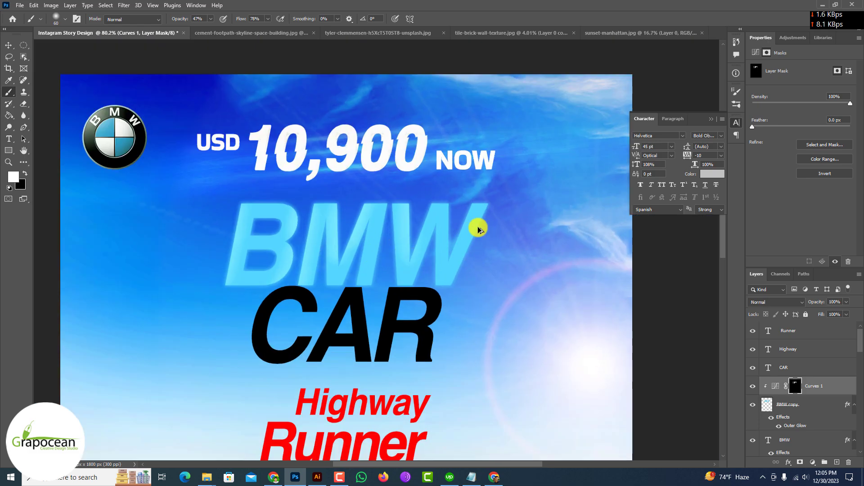
- Toggle the blue channel in the Curves 1 layer's blending options and set its blend mode to Linear Light
scroll(478, 246, "up", 5)
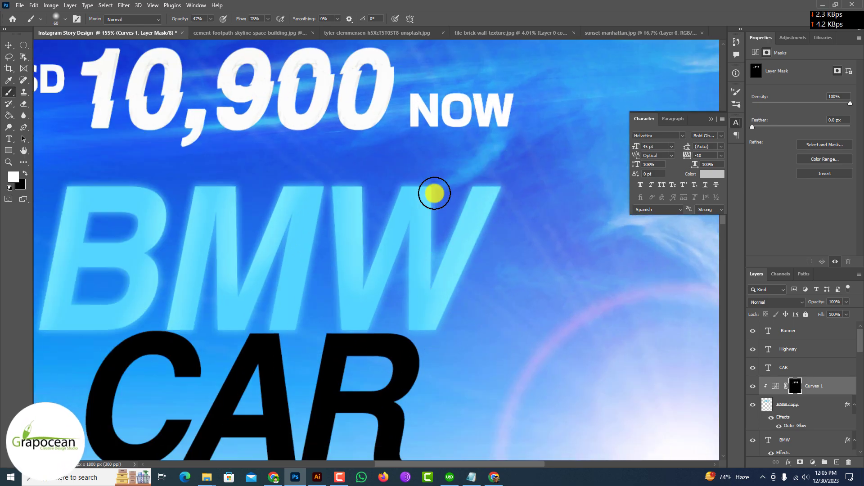
scroll(393, 282, "down", 5)
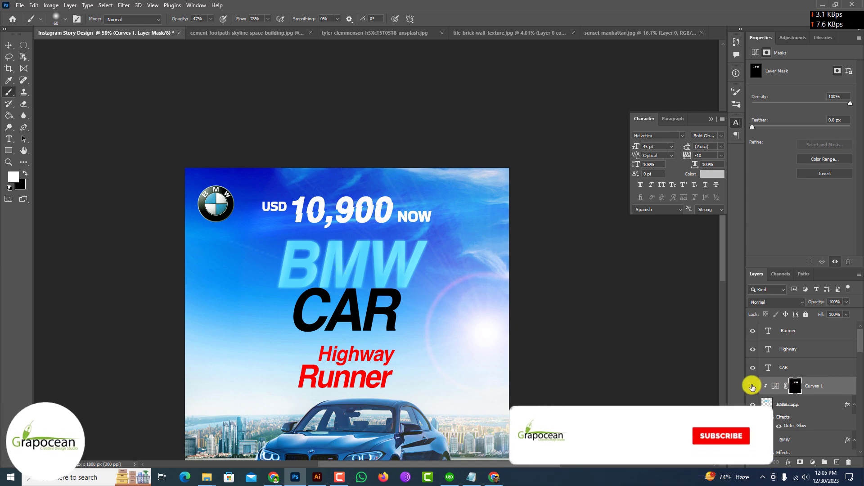
right_click(841, 384)
left_click(801, 24)
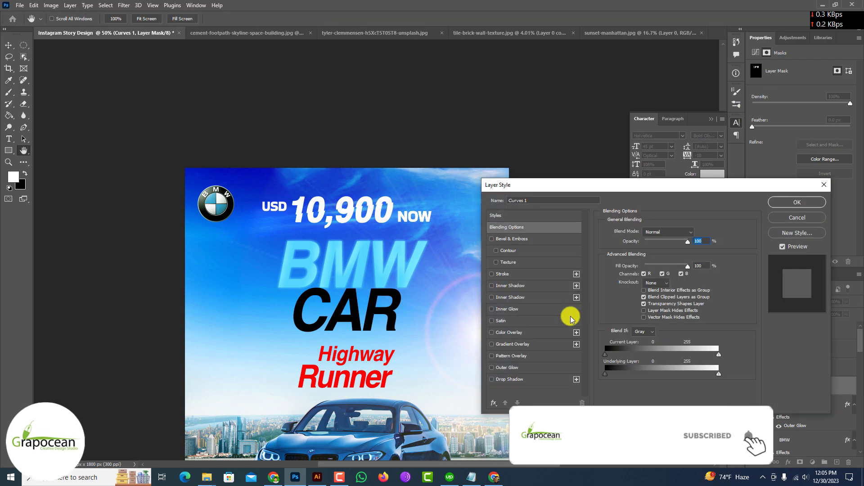
left_click(680, 273)
left_click(680, 273)
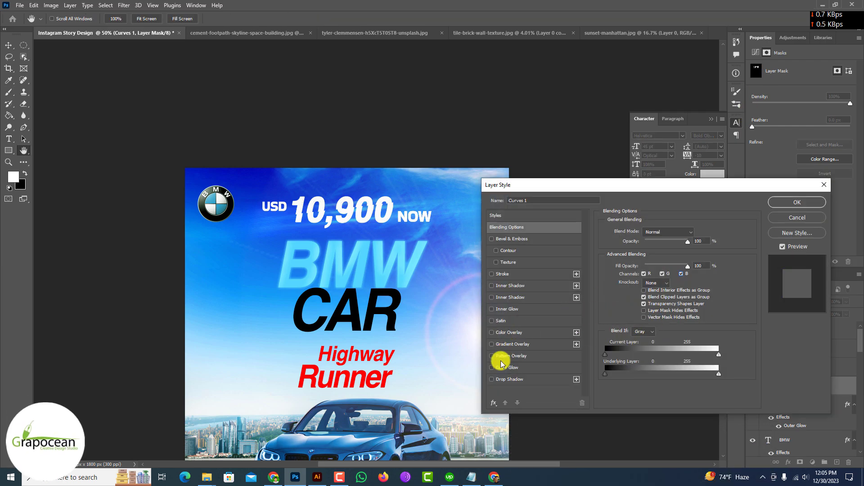
left_click(792, 210)
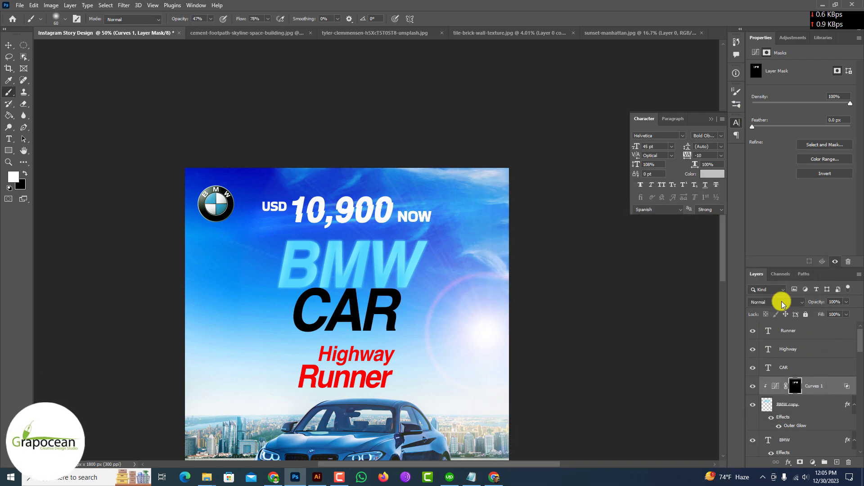
left_click(779, 299)
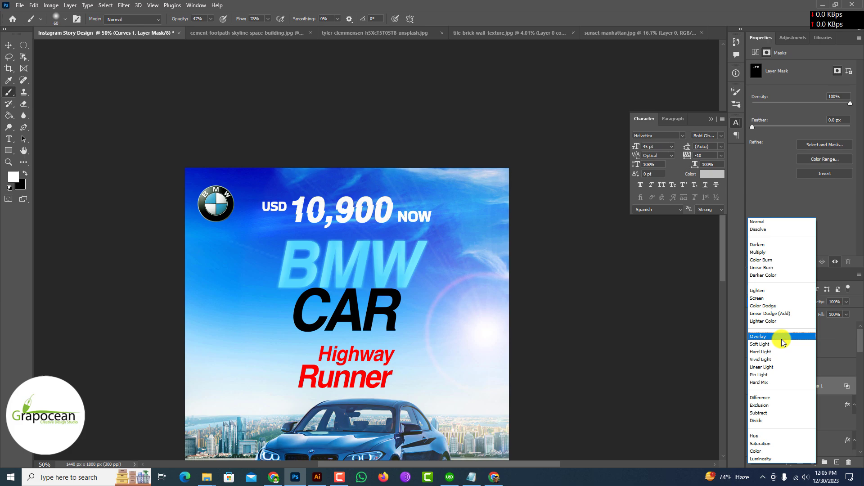
left_click(792, 367)
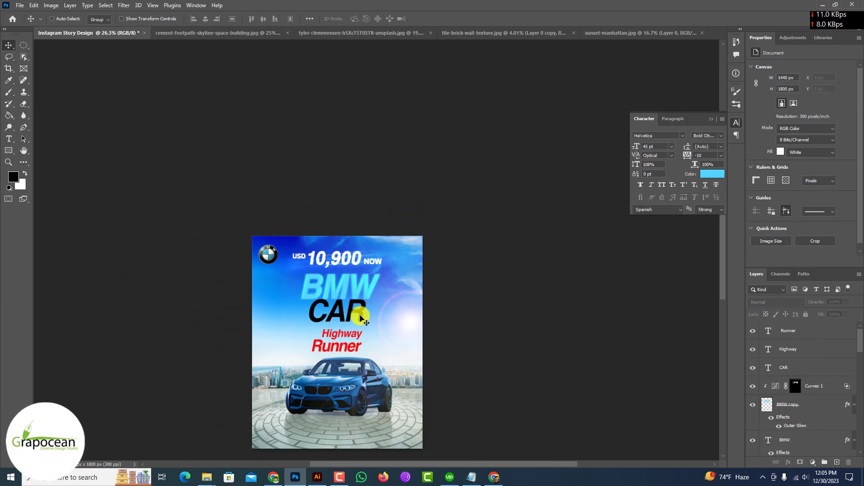
- Move the CAR text slightly right and down beneath the BMW lettering
scroll(350, 259, "up", 2)
scroll(383, 325, "down", 4)
scroll(382, 236, "up", 8)
left_click(378, 236)
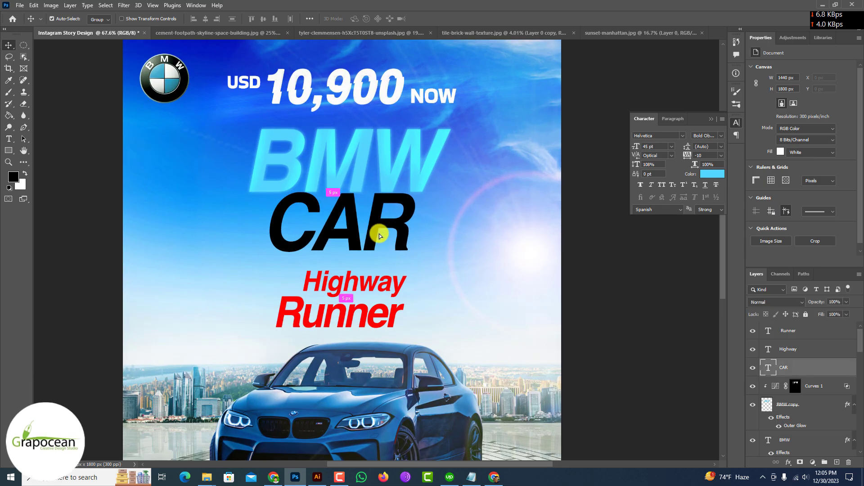
scroll(427, 269, "down", 3)
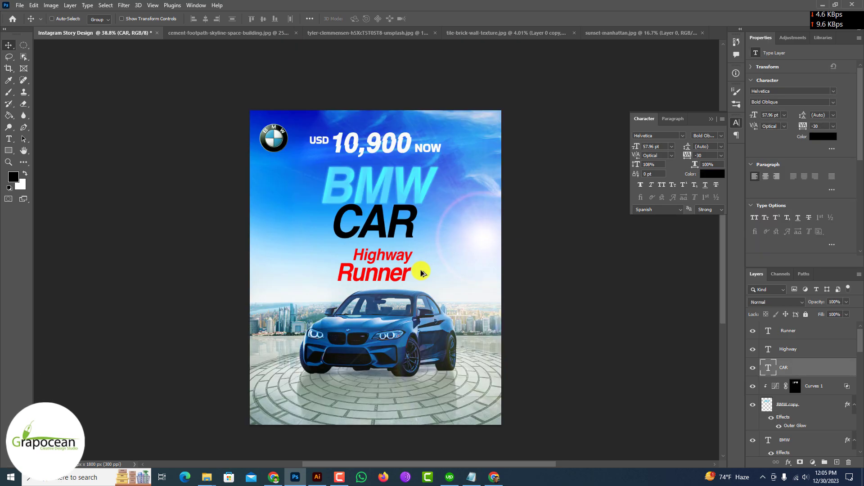
scroll(473, 270, "up", 2)
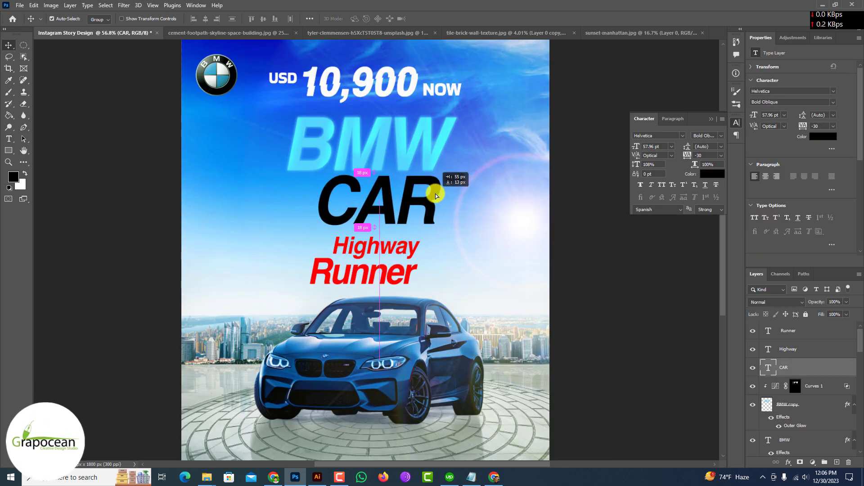
- Try moving the Highway and Runner texts up and right beneath CAR, and undo the moves
left_click_drag(401, 243, 410, 236)
left_click_drag(393, 280, 415, 245)
scroll(440, 279, "down", 4)
left_click(583, 359, "ctrl")
scroll(479, 307, "down", 4)
key("ctrl+z")
key("ctrl+z")
key("ctrl+z")
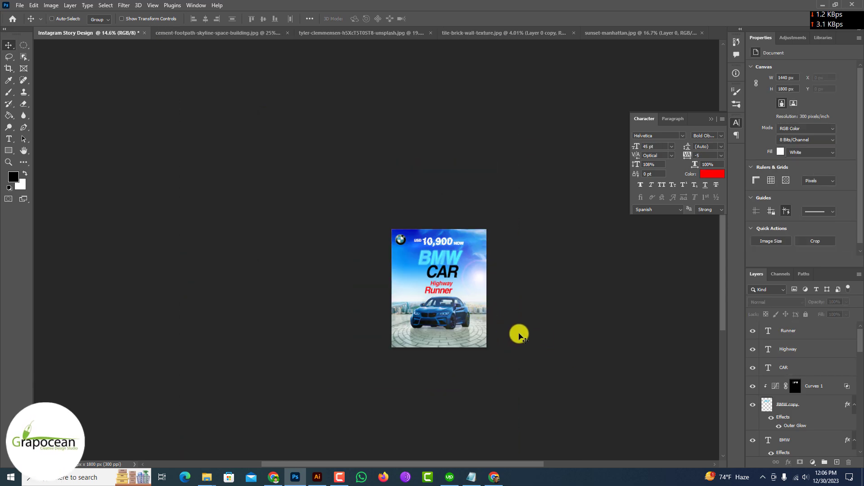
- Shift the CAR text slightly left, enlarge it to about 67 pt and place it just below BMW
scroll(439, 270, "up", 8)
left_click_drag(463, 276, 454, 278)
key("ctrl+t")
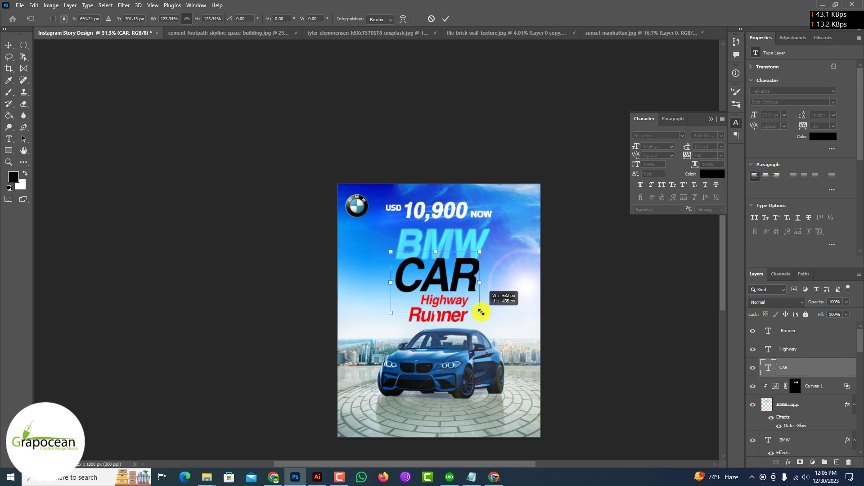
left_click_drag(480, 312, 472, 308)
left_click_drag(464, 268, 459, 271)
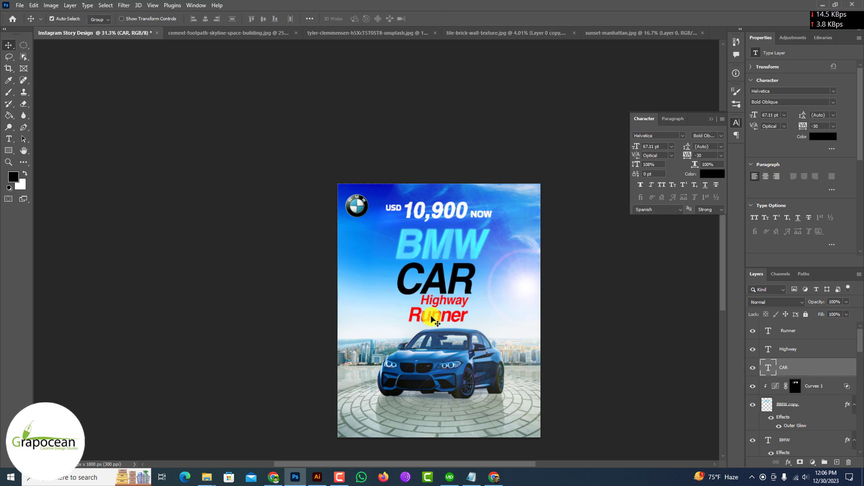
- Move the Runner and Highway texts slightly down to open a gap beneath the enlarged CAR text
scroll(433, 318, "up", 6)
left_click_drag(459, 330, 459, 337)
left_click_drag(478, 285, 481, 300)
scroll(415, 304, "down", 4)
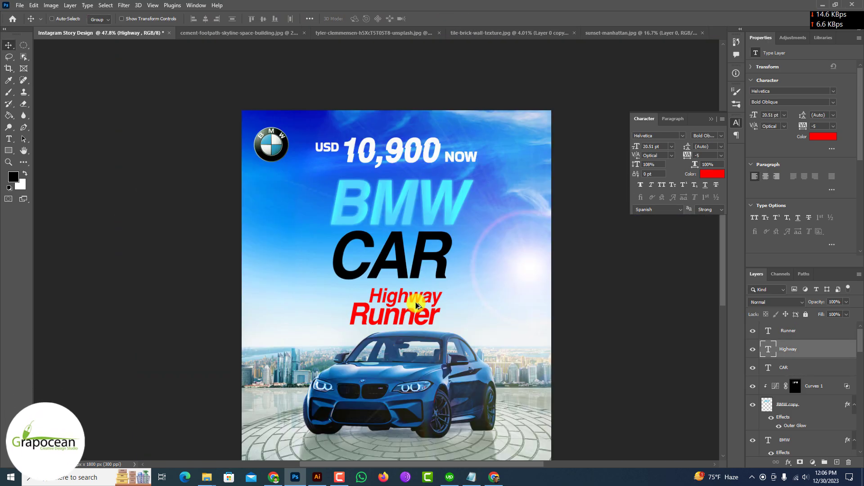
scroll(415, 301, "up", 4)
left_click_drag(421, 316, 421, 320)
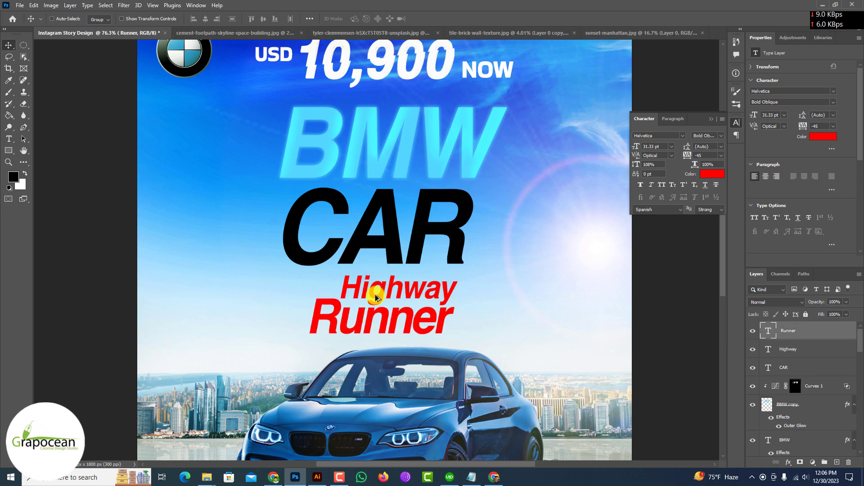
- Try recolouring the CAR text with white, red and blue tones sampled from the design, and cancel the colour change
scroll(118, 236, "down", 4)
left_click_drag(331, 255, 602, 272)
left_click(359, 19)
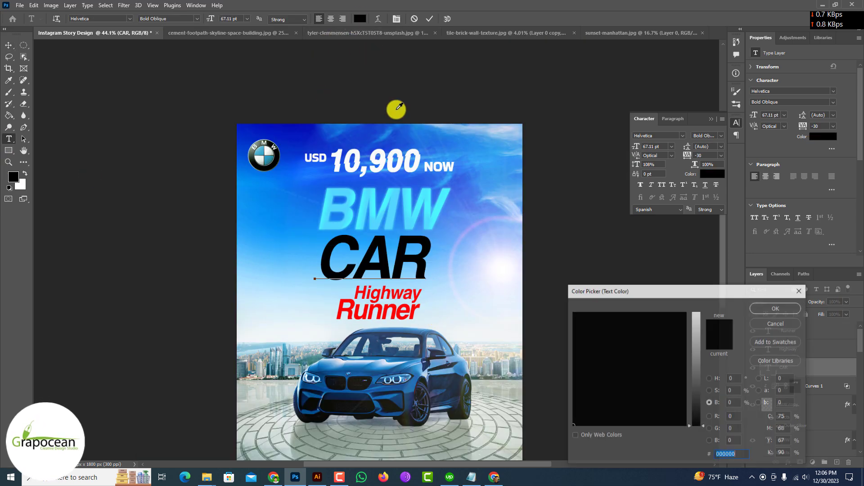
left_click(380, 162)
left_click(382, 154)
left_click(417, 296)
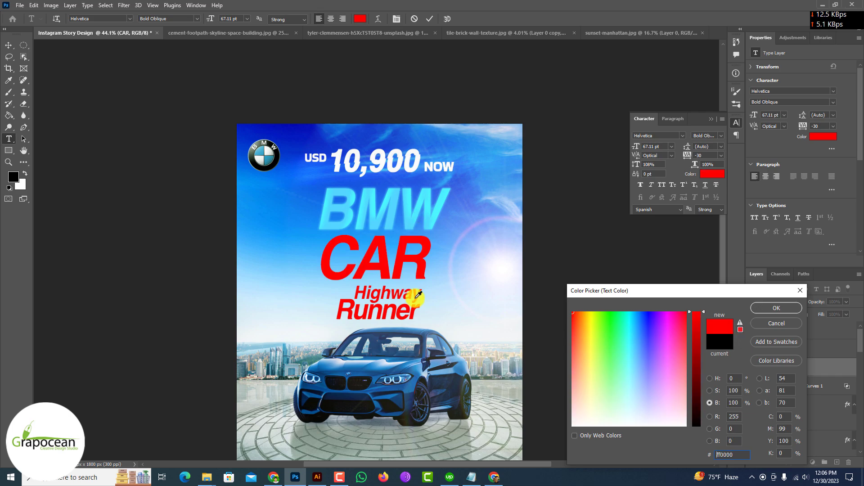
left_click(400, 368)
left_click(768, 325)
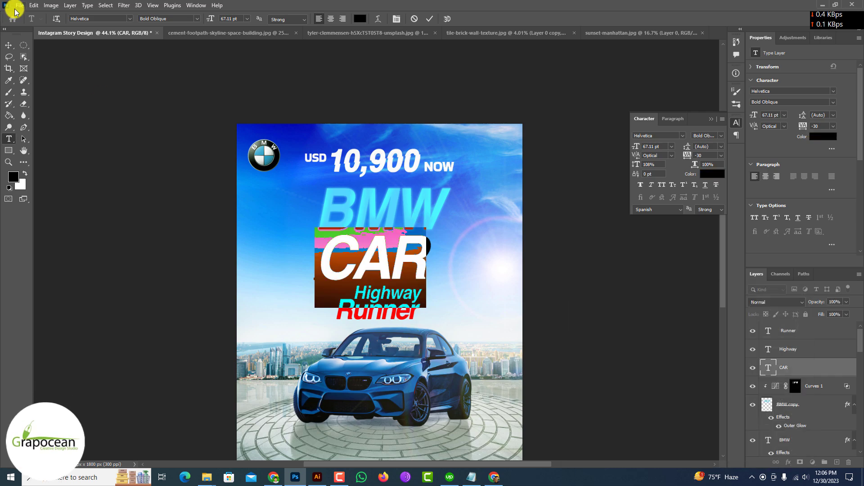
left_click(9, 44)
left_click(331, 285)
- Nudge the price headline slightly up and right and move the BMW logo inward from the poster's upper-left corner
scroll(419, 296, "down", 4)
scroll(419, 315, "up", 4)
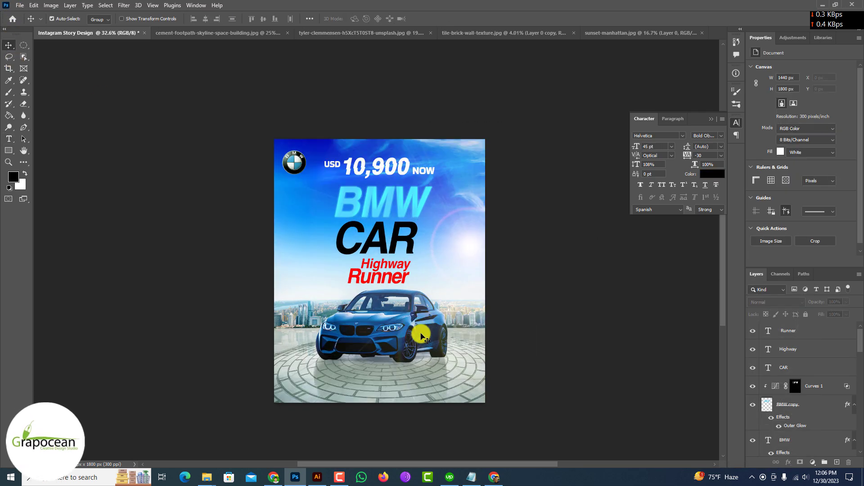
left_click_drag(420, 178, 427, 172)
left_click_drag(293, 170, 513, 426)
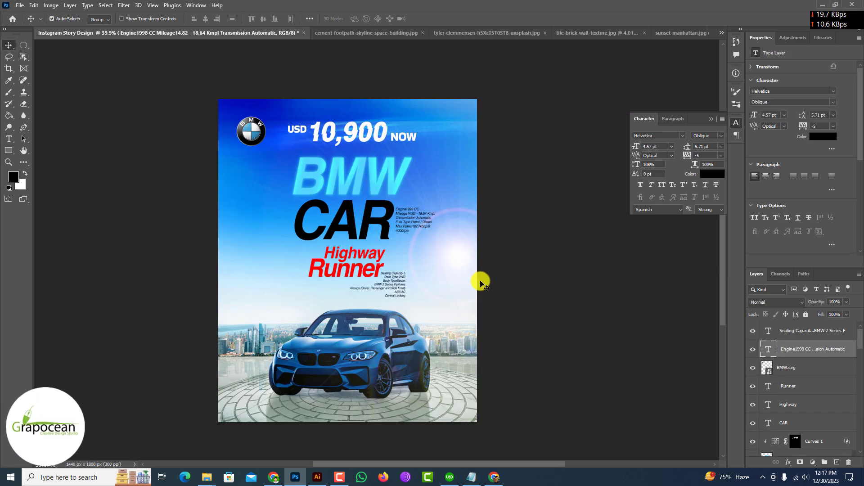
- Examine the price headline, the BMW CAR lettering and the specification texts up close and across the whole poster
scroll(424, 225, "up", 2)
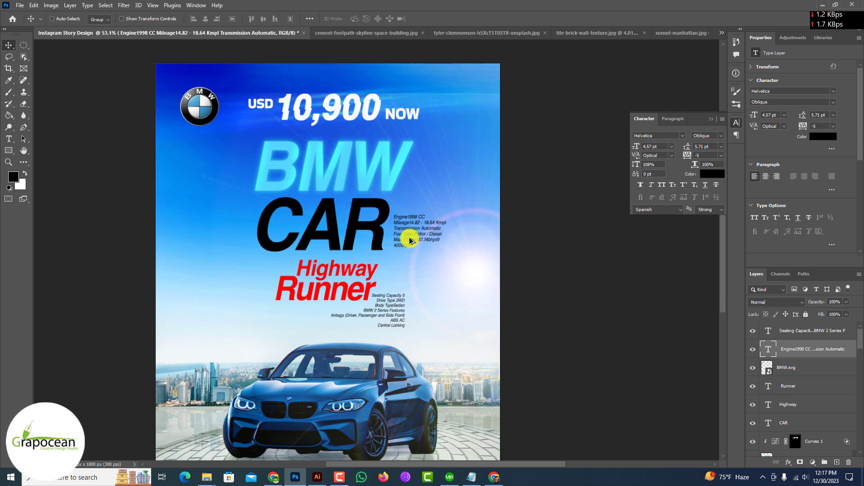
scroll(463, 276, "down", 3)
scroll(422, 301, "up", 3)
scroll(312, 245, "down", 4)
scroll(296, 146, "up", 8)
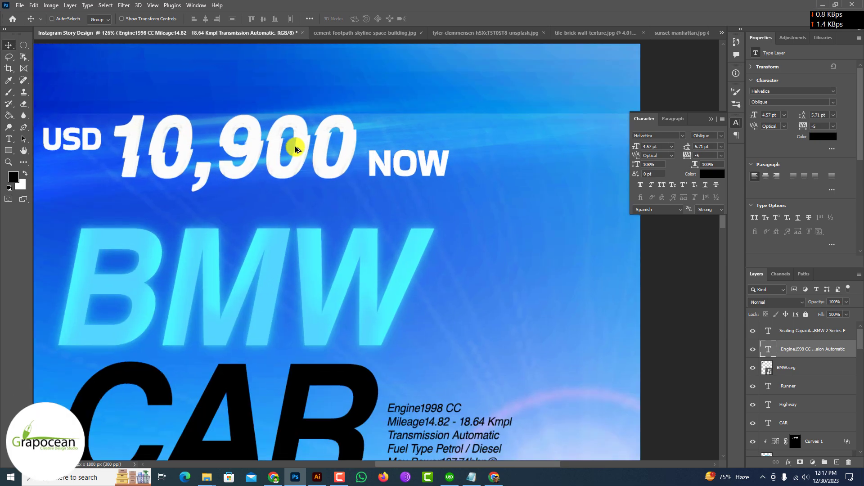
left_click_drag(294, 127, 398, 292)
scroll(377, 276, "down", 8)
scroll(392, 283, "up", 2)
left_click(661, 315)
scroll(367, 256, "down", 4)
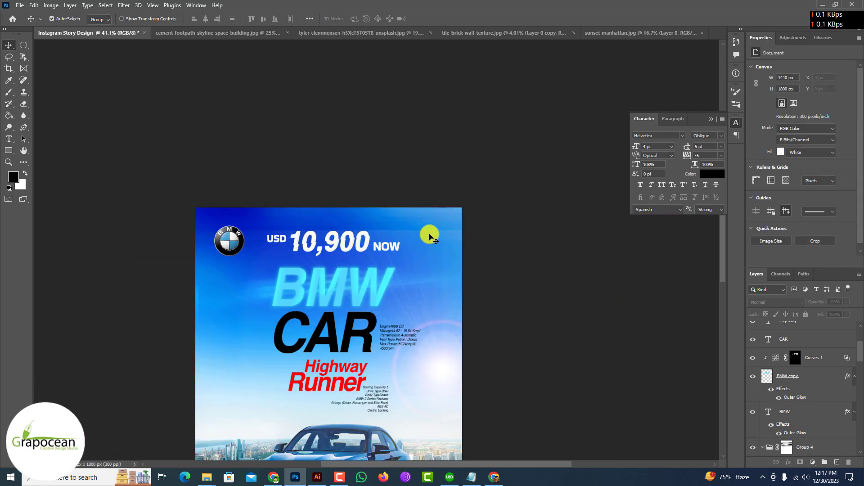
- Try shifting the upper sky layer upward behind the headline, and undo the move
left_click_drag(430, 236, 429, 211)
left_click(560, 311)
scroll(387, 326, "down", 5)
key("ctrl+z")
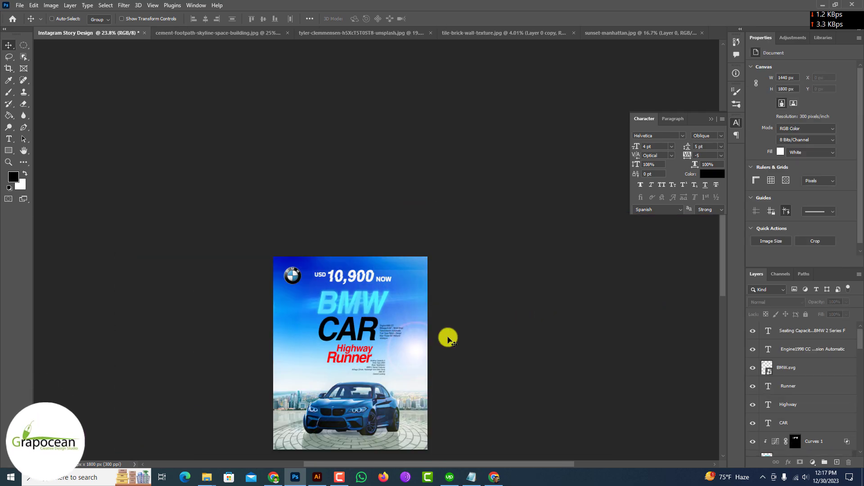
- Move the sun flare up beside the BMW lettering and place a duplicate of it in the sky left of CAR
left_click_drag(418, 346, 407, 307)
key("ctrl+plus")
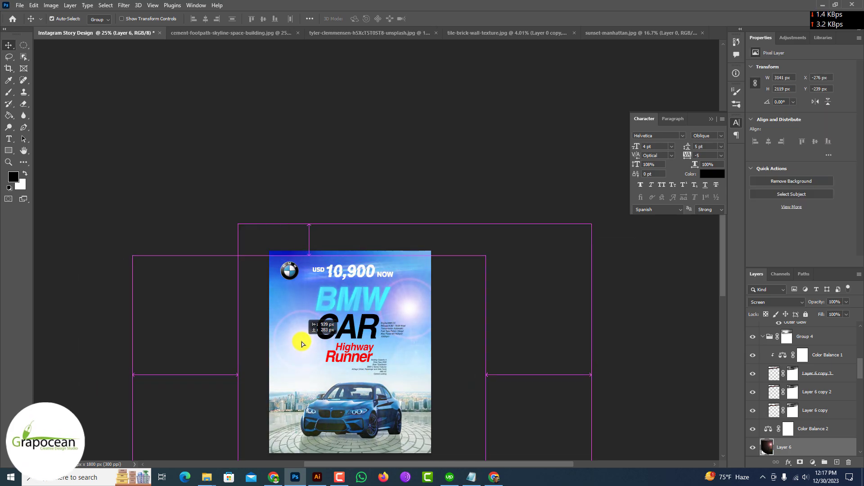
mouse_move(291, 353)
left_mouse_down()
mouse_move(291, 330)
mouse_move(290, 344)
left_mouse_up()
left_click(504, 371)
scroll(331, 299, "down", 6)
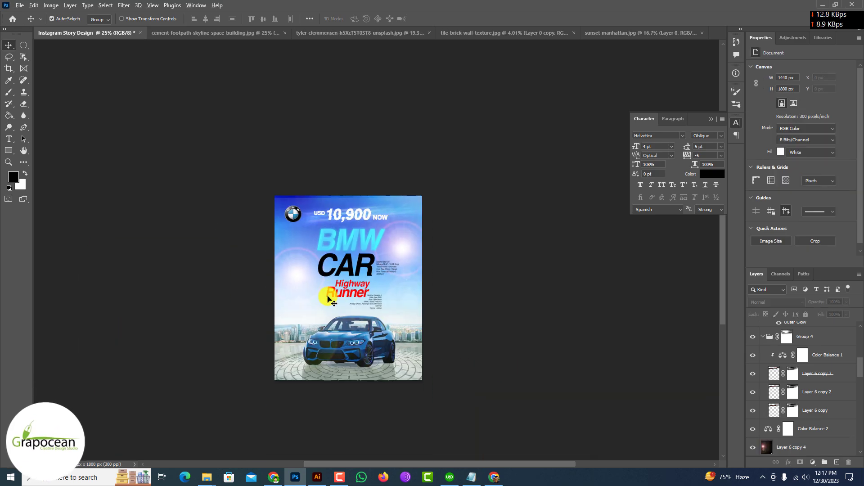
- Undo the last change and move the flare on the poster's right side down toward the skyline
key("ctrl+z")
scroll(365, 299, "up", 8)
left_click_drag(395, 239, 405, 331)
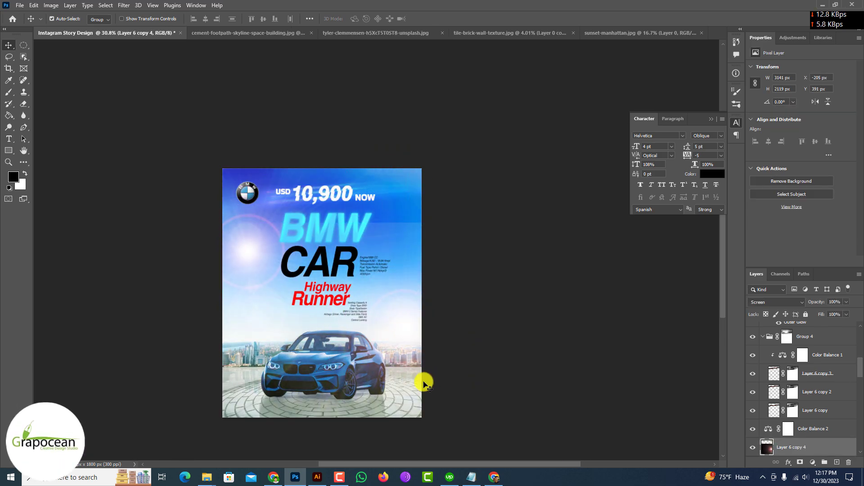
scroll(372, 406, "down", 2)
scroll(242, 299, "up", 3)
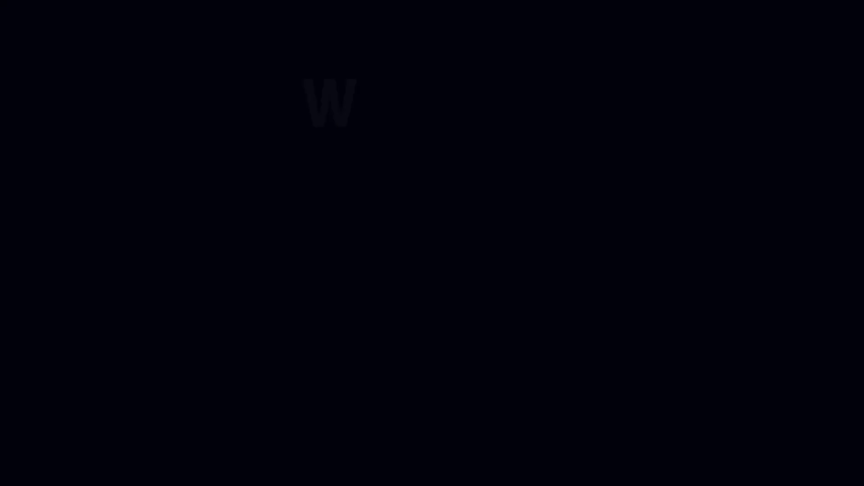